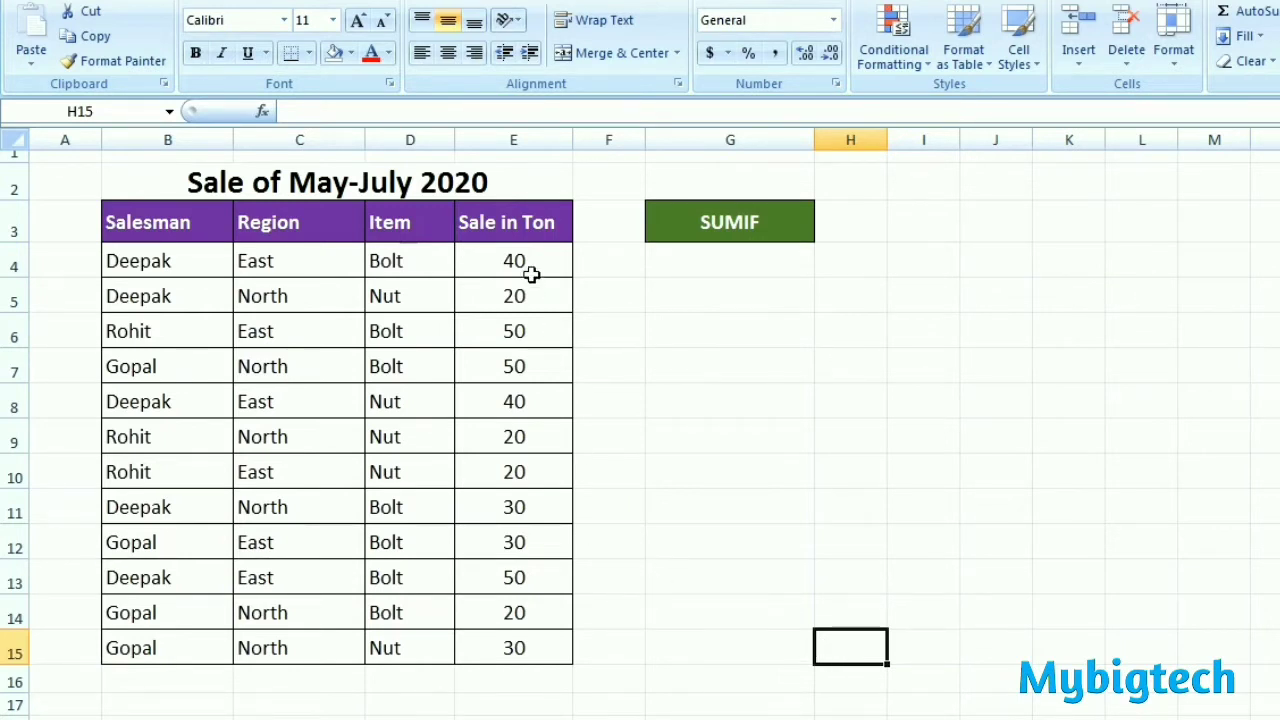
# Step: Total the Sale in Ton values from E4:E15 in cell E16 using AutoSum
pyautogui.moveTo(522, 266); pyautogui.dragTo(516, 647)
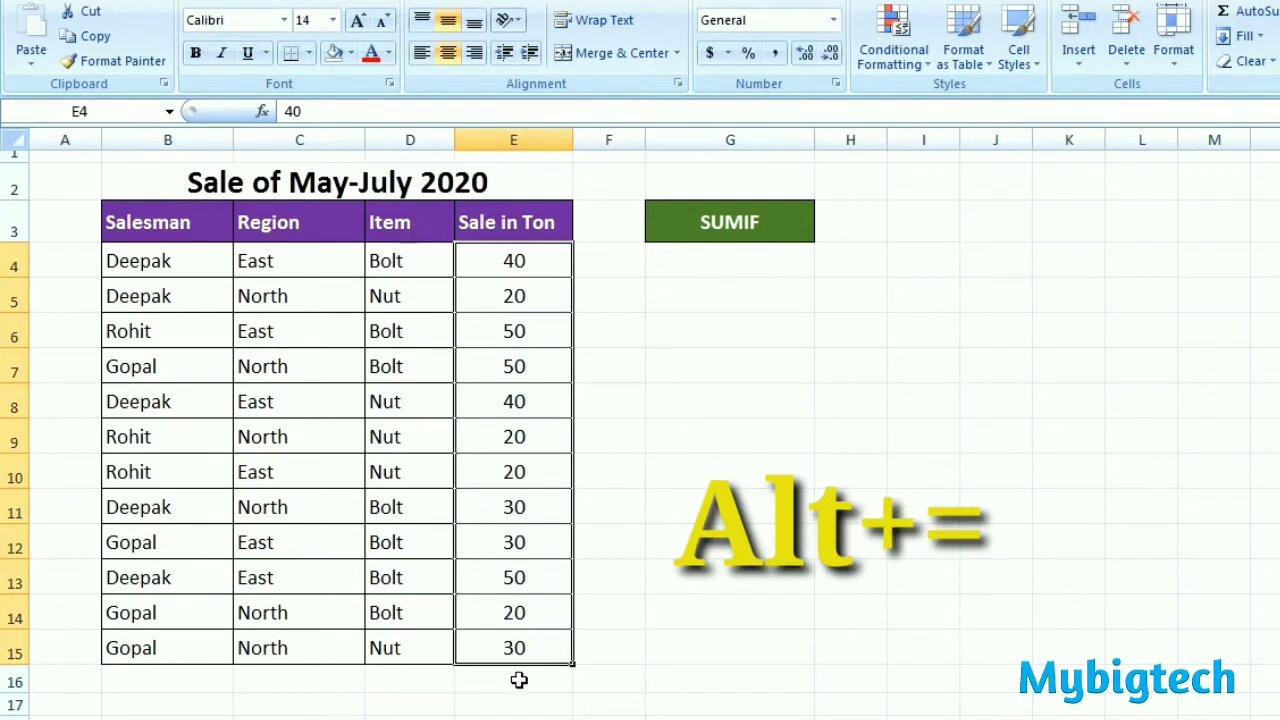
pyautogui.click(519, 679)
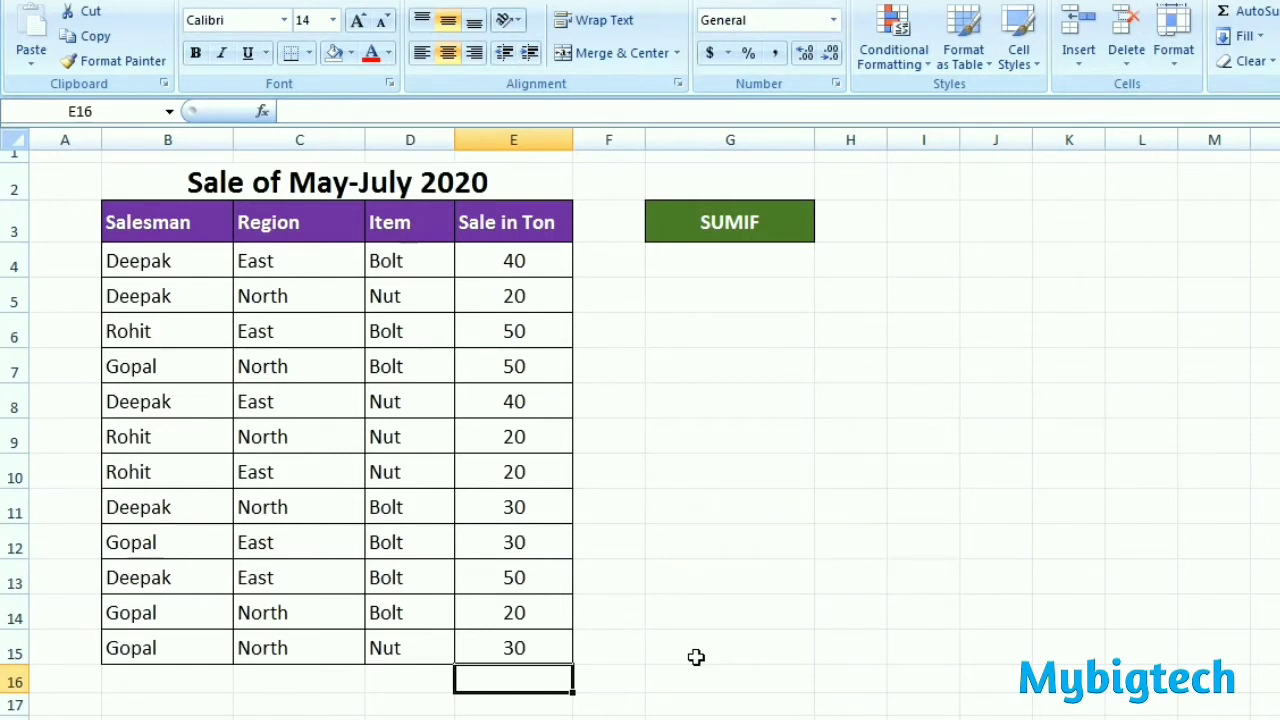
pyautogui.hotkey('alt', '=')
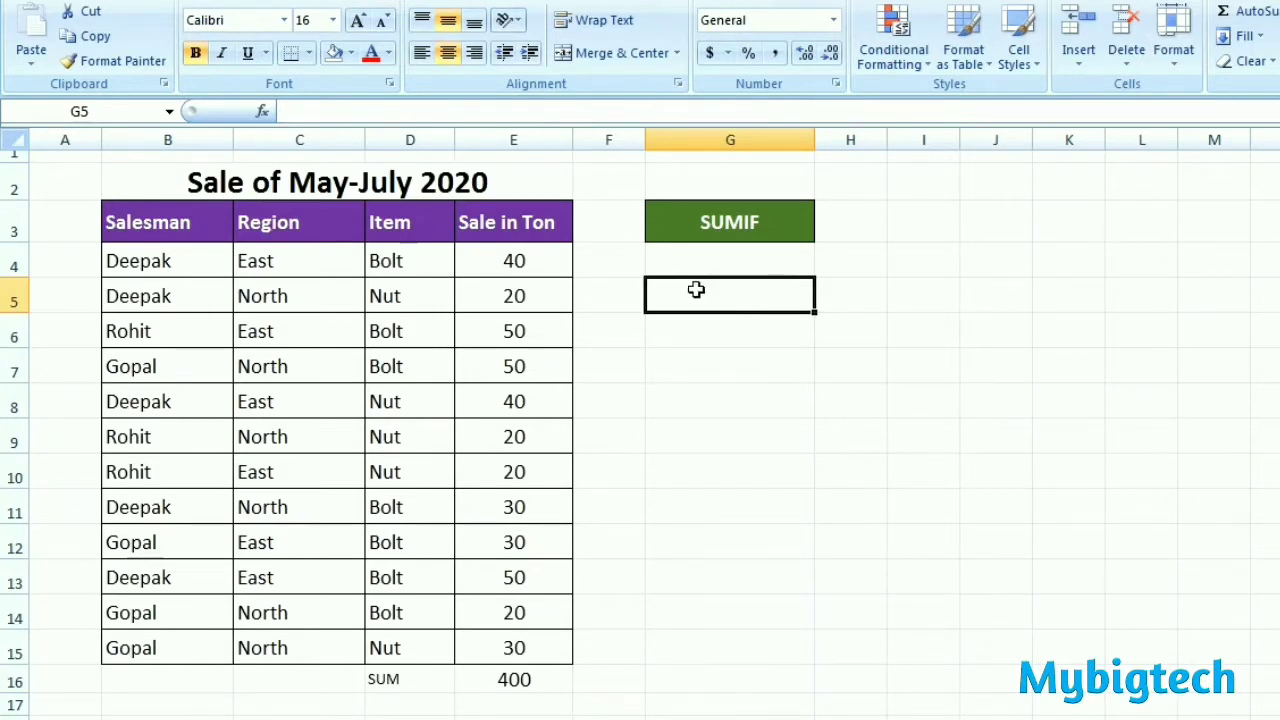
# Step: Enter a SUMIF formula in G5 with range C4:C15, criterion "NORTH" and sum range E4:E15
pyautogui.write('=')
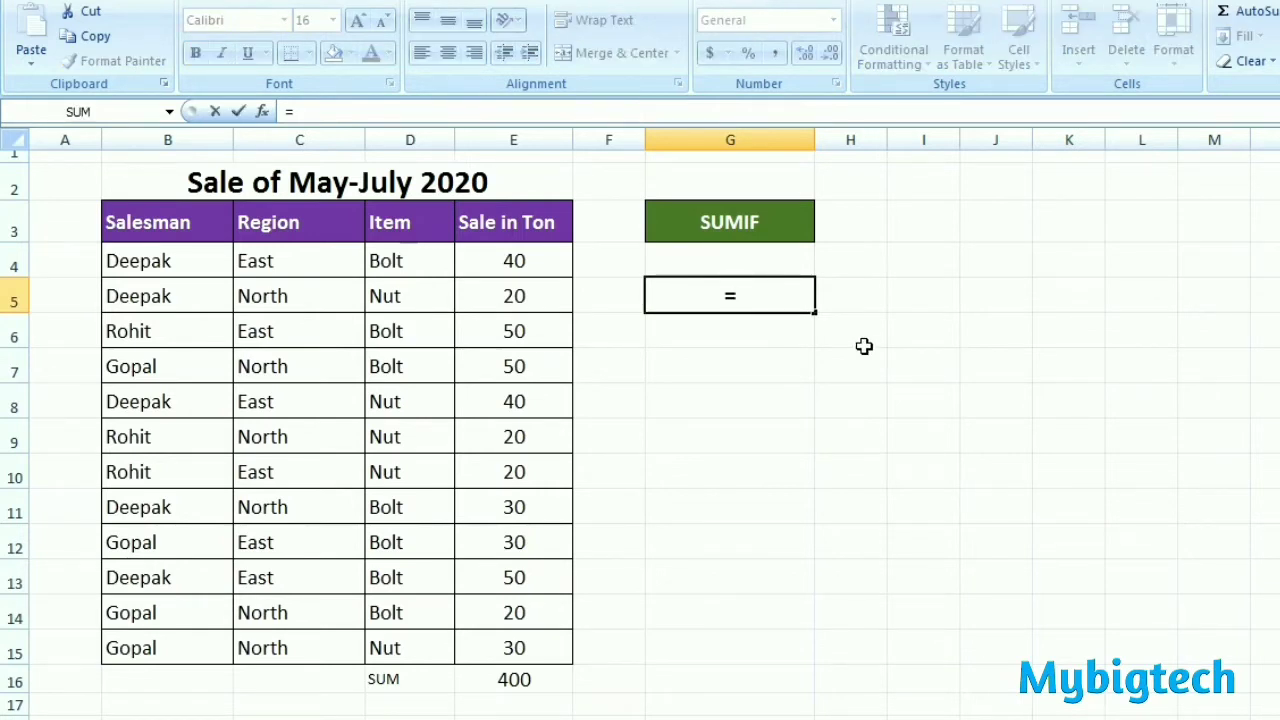
pyautogui.write('SUMIF')
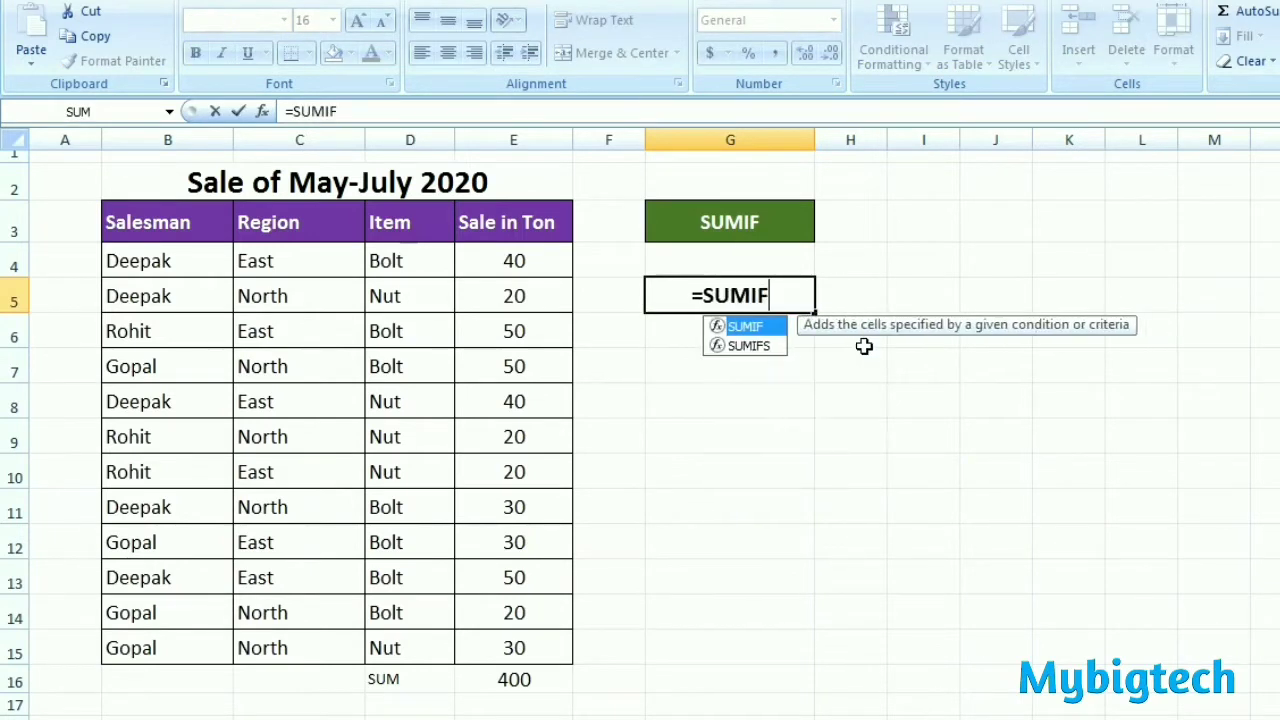
pyautogui.write('(')
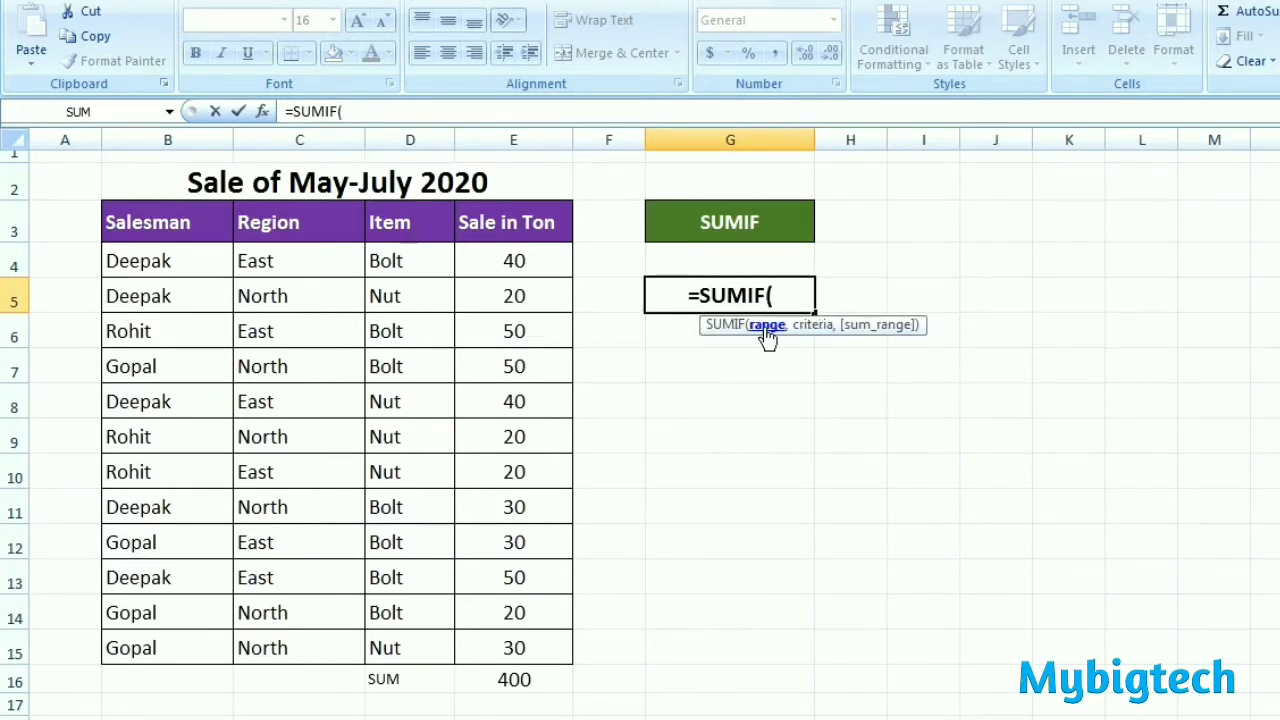
pyautogui.moveTo(300, 262); pyautogui.dragTo(277, 648)
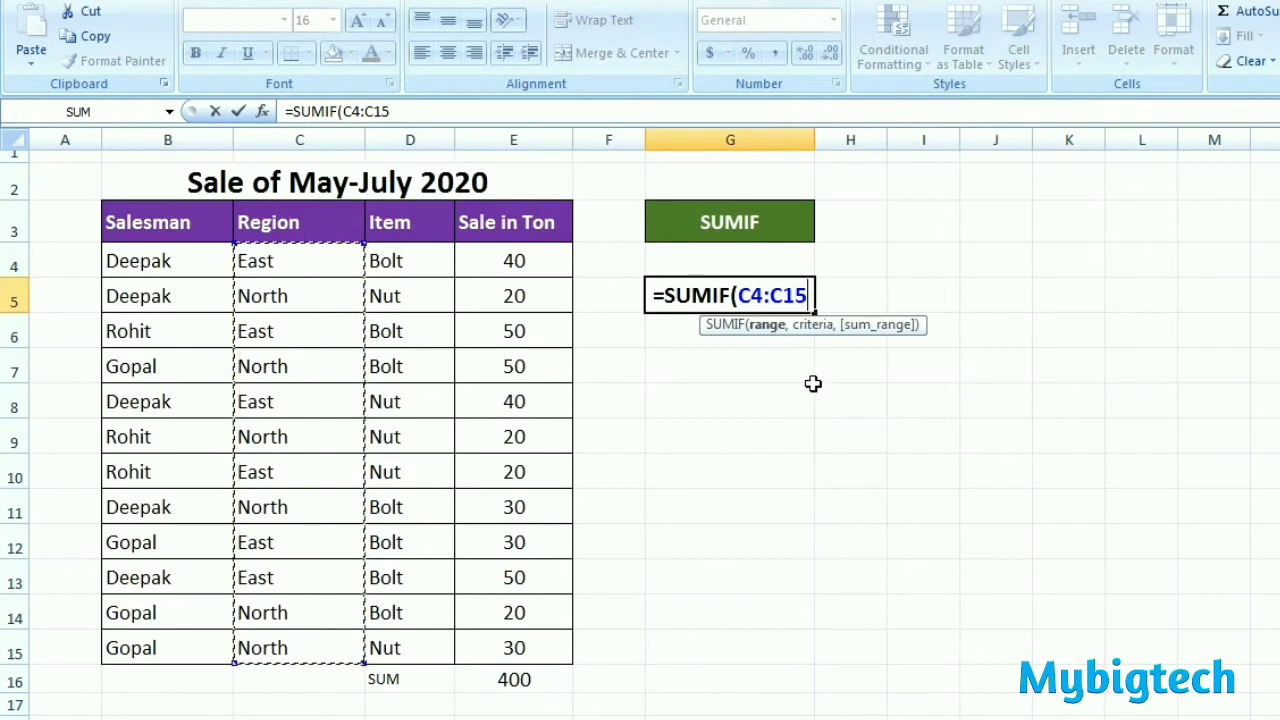
pyautogui.write(',')
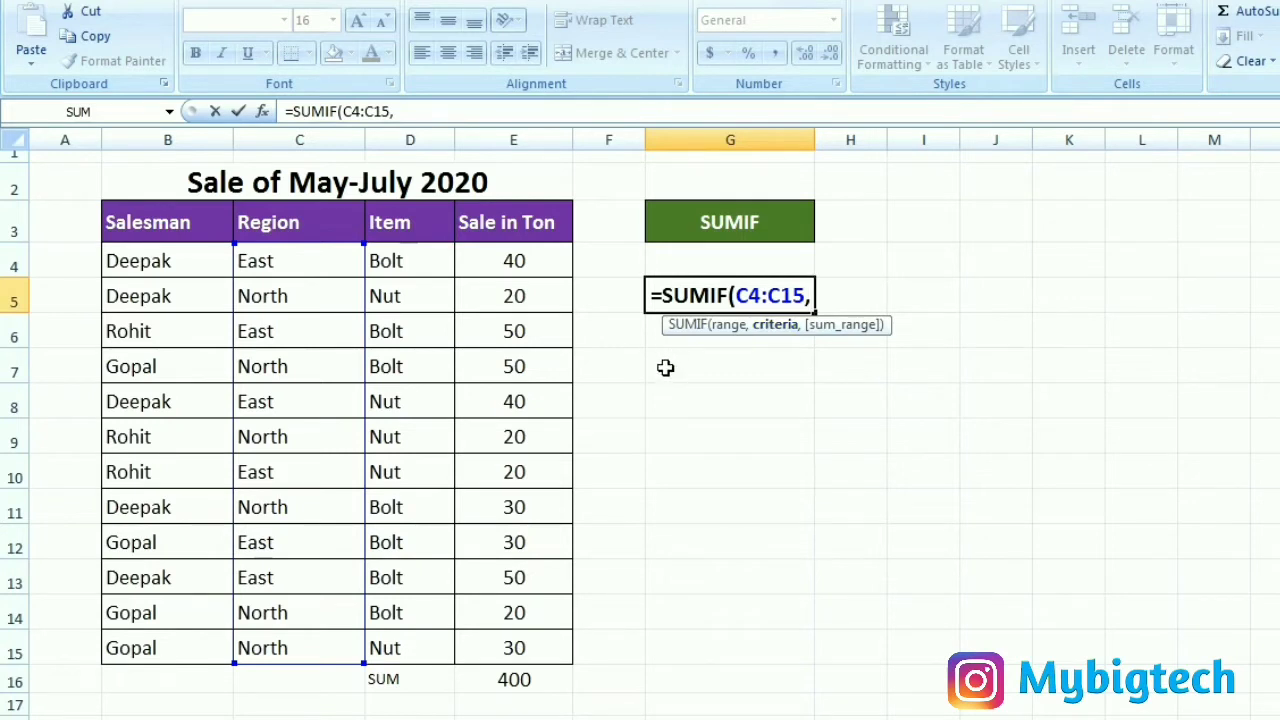
pyautogui.write('"')
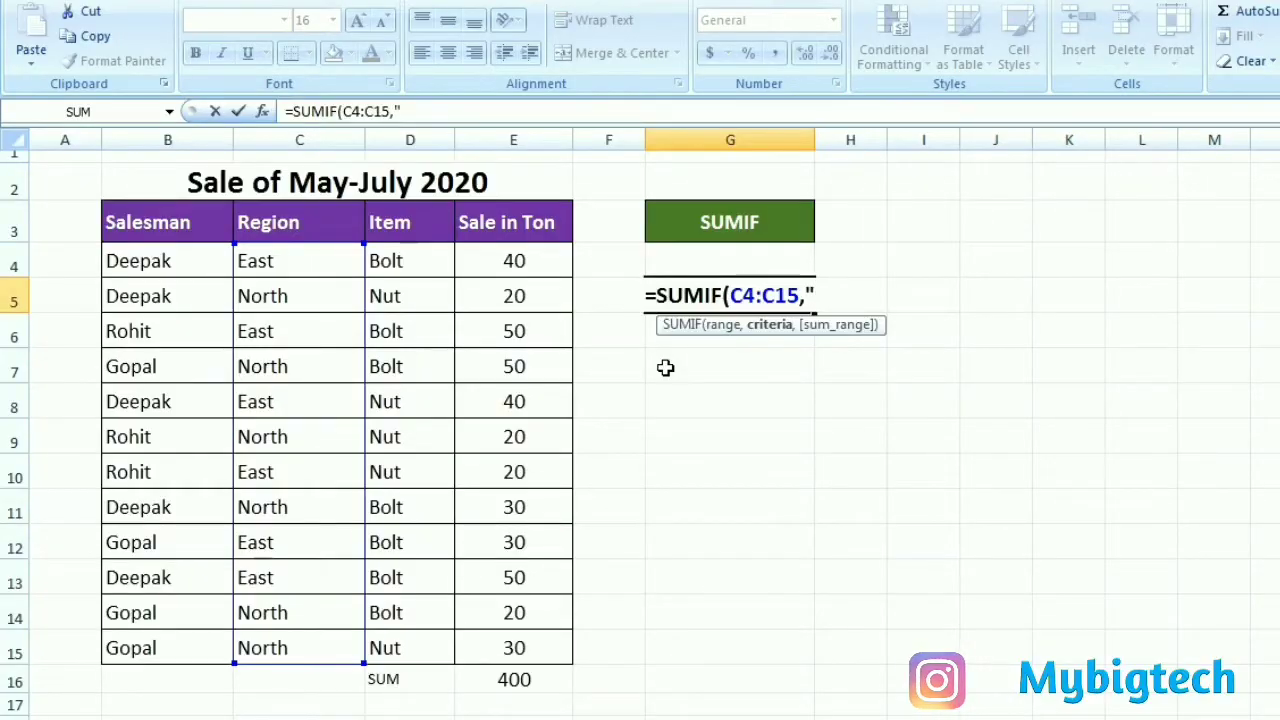
pyautogui.write('NORTH')
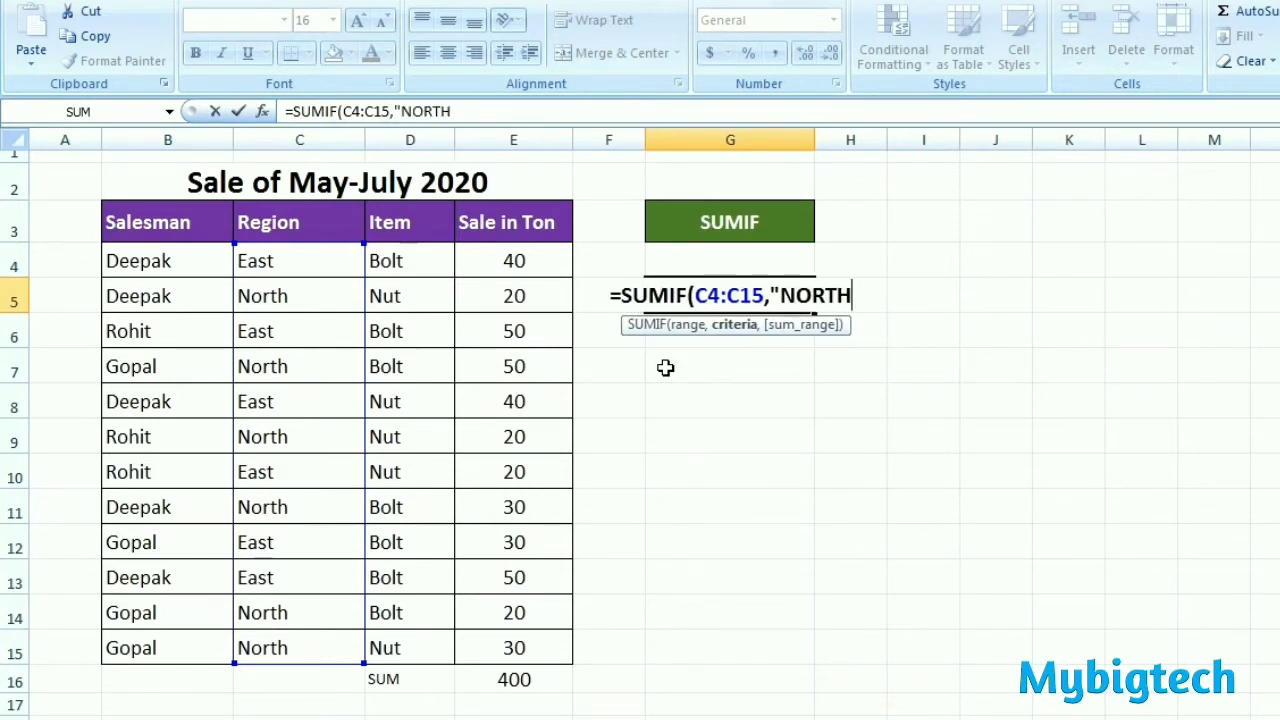
pyautogui.write('",')
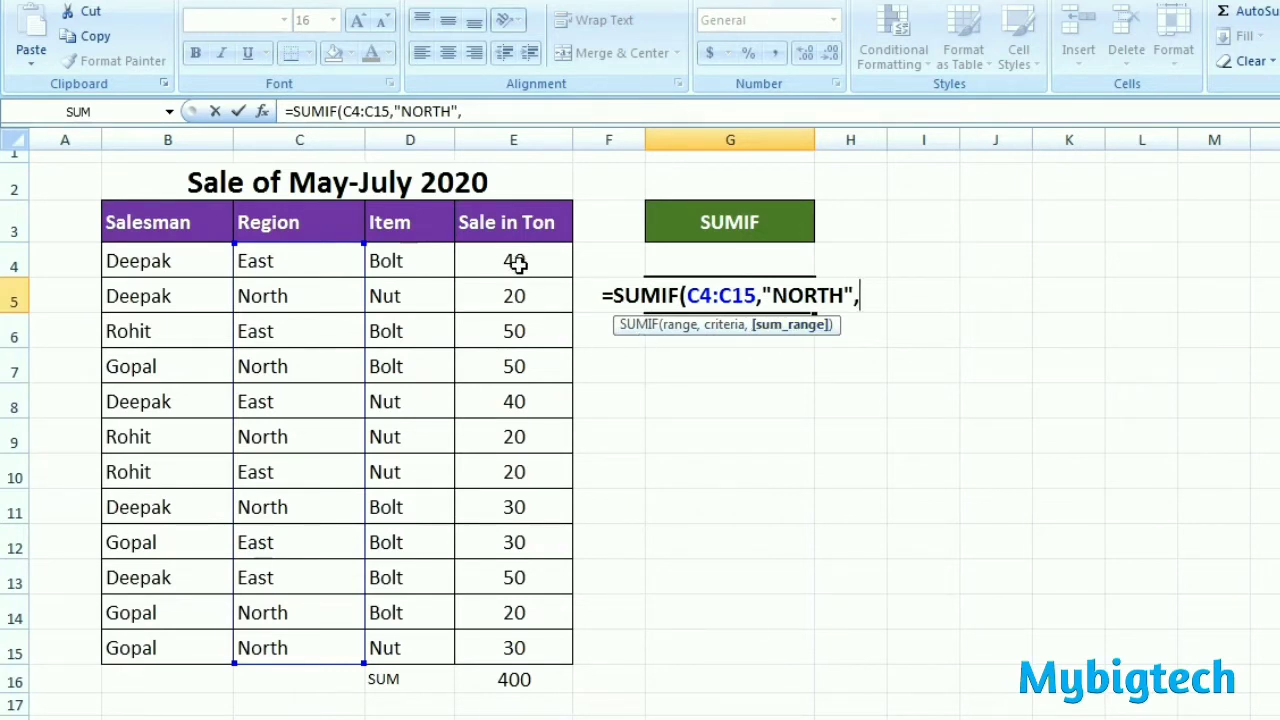
pyautogui.moveTo(519, 262); pyautogui.dragTo(514, 643)
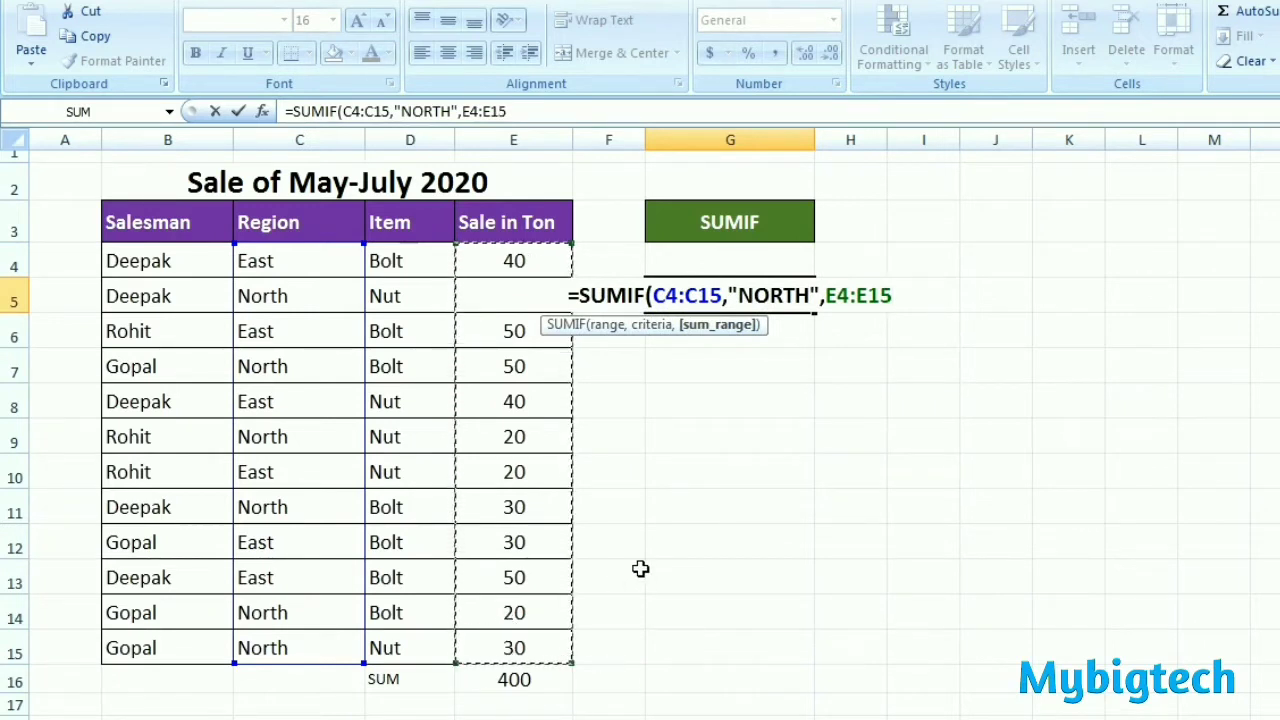
pyautogui.write(')')
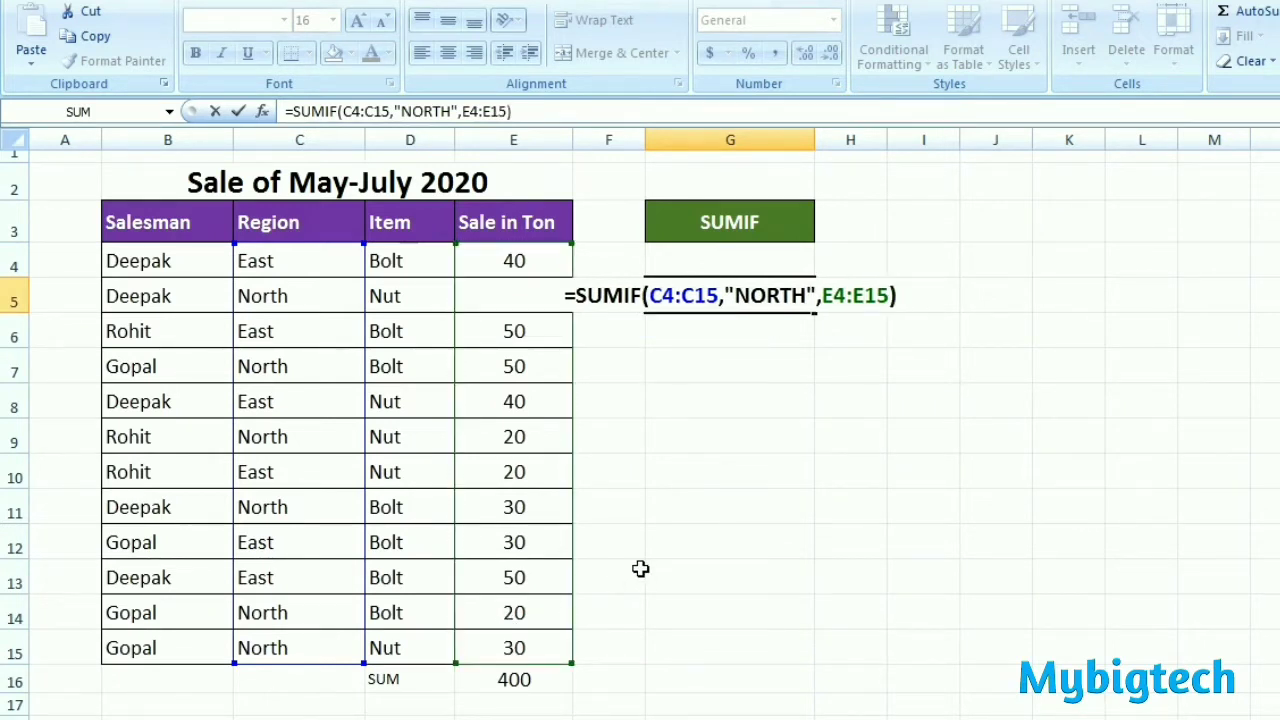
pyautogui.press('Return')
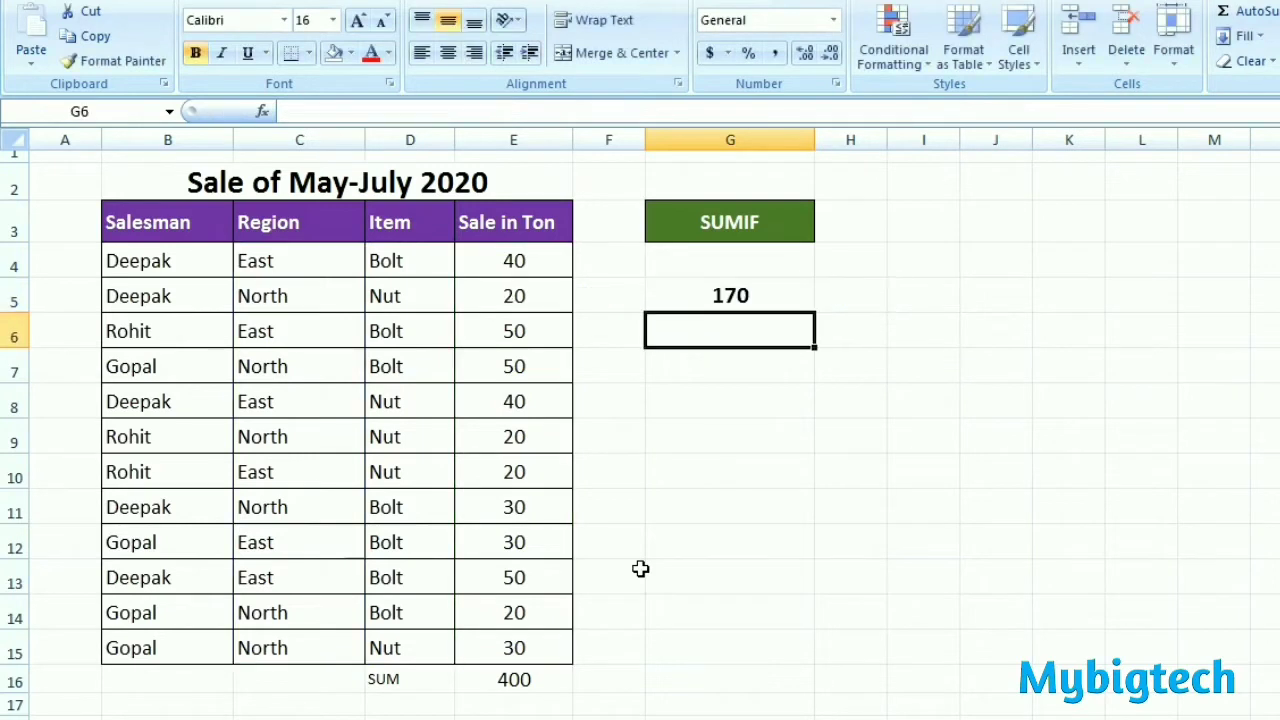
pyautogui.click(753, 300)
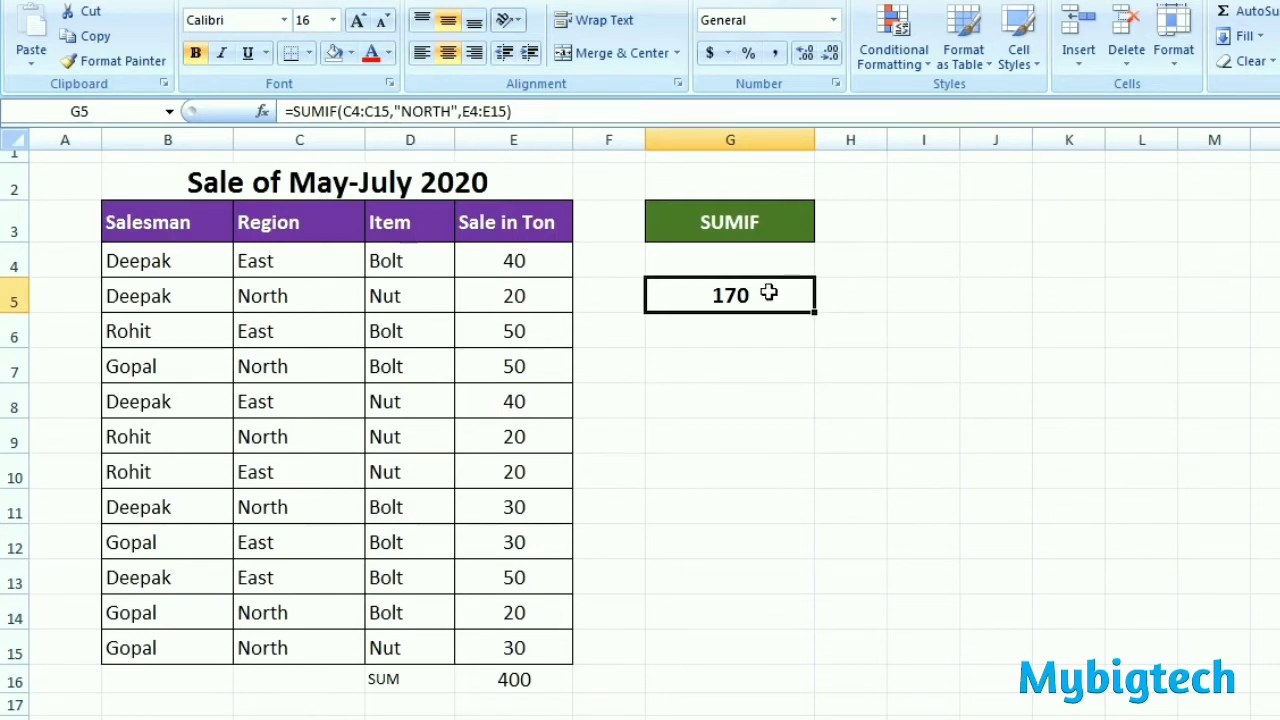
pyautogui.click(770, 362)
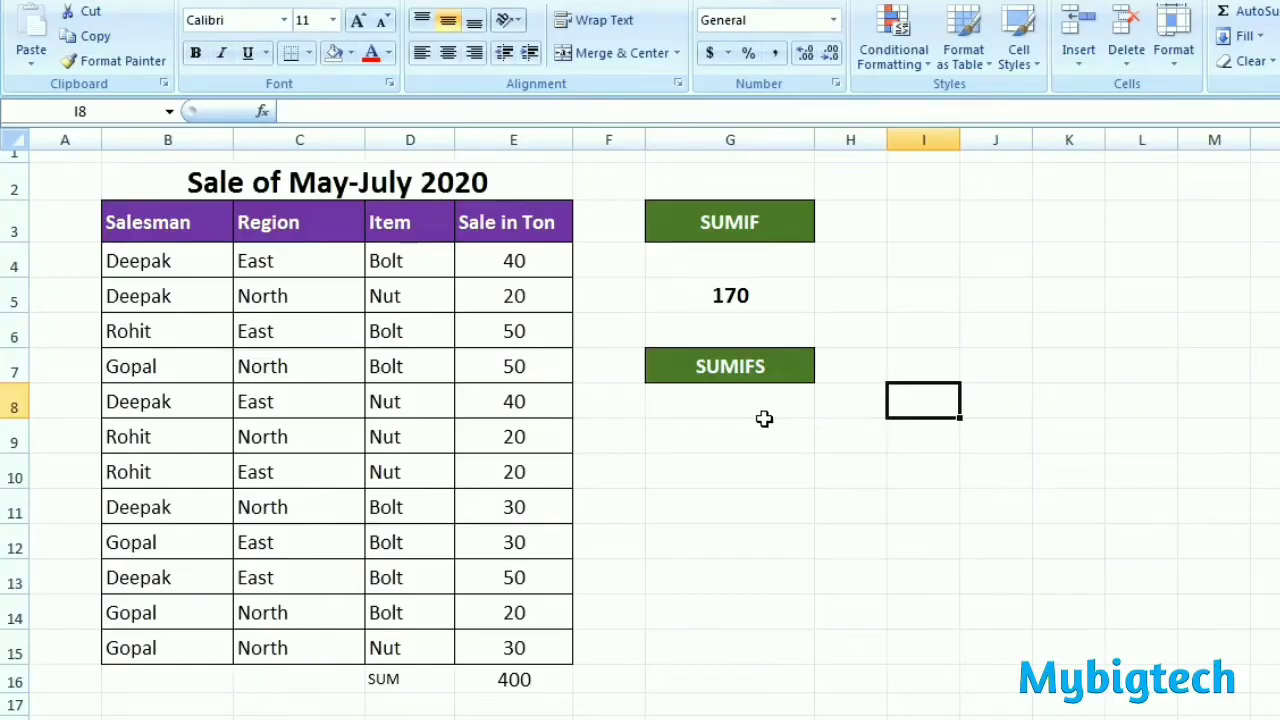
# Step: Begin a SUMIFS formula in G9 with sum range E4:E15 and the first condition "EAST" in C4:C15
pyautogui.click(746, 437)
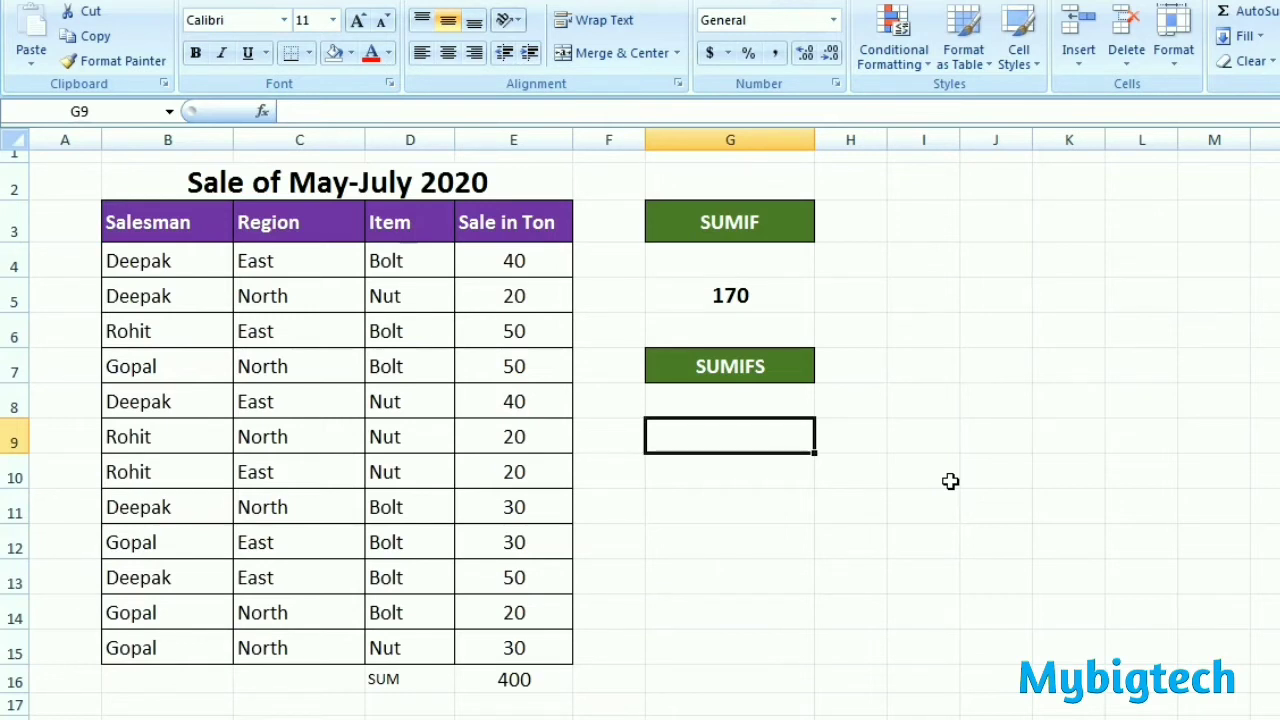
pyautogui.write('=')
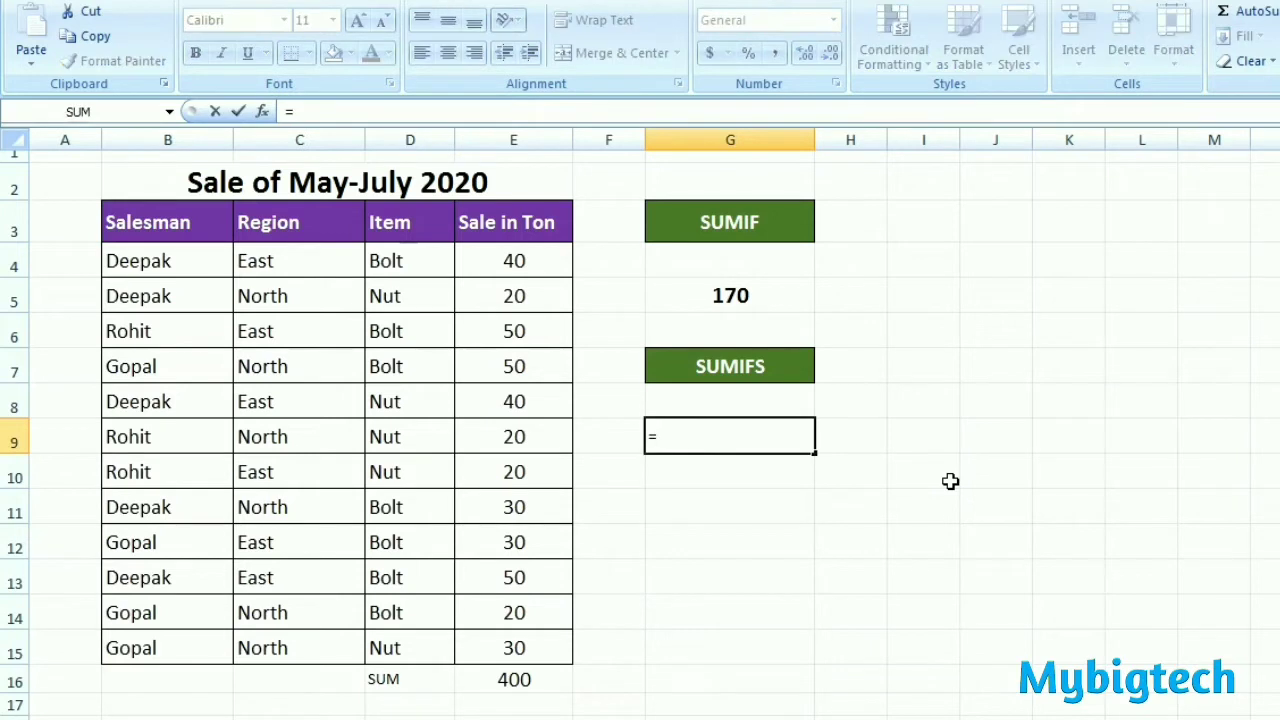
pyautogui.write('SUMIFS')
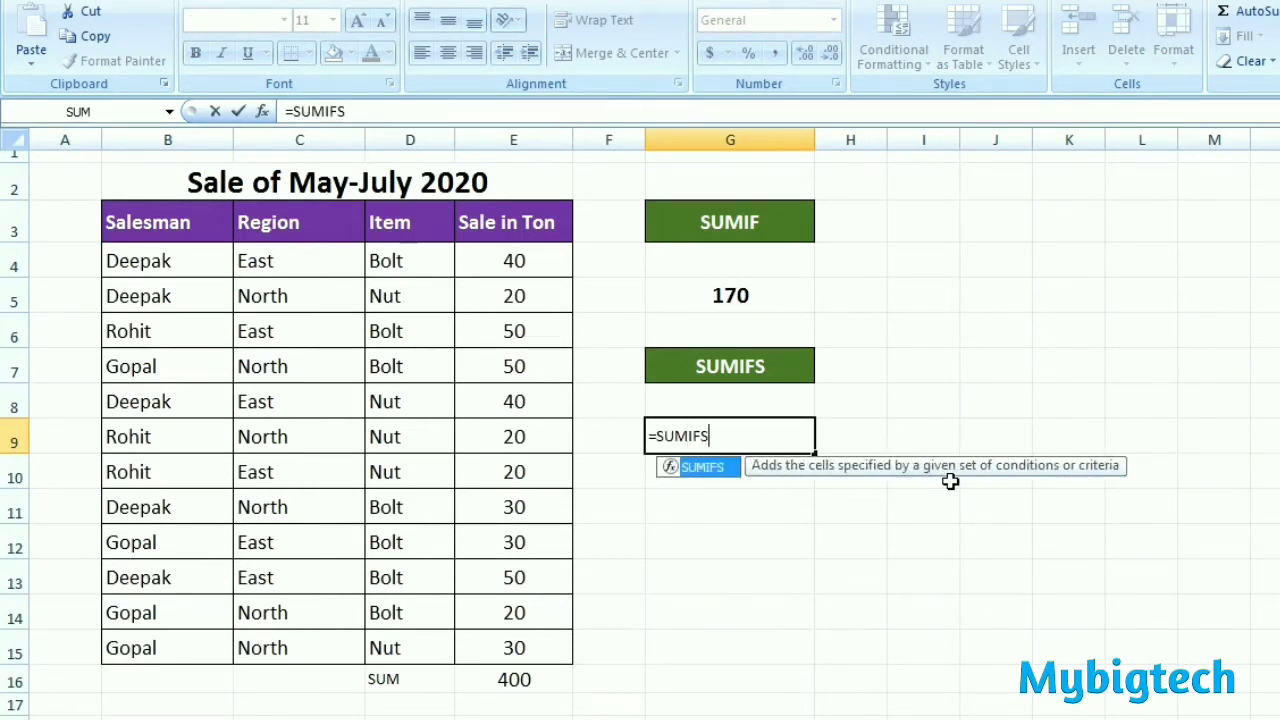
pyautogui.write('(')
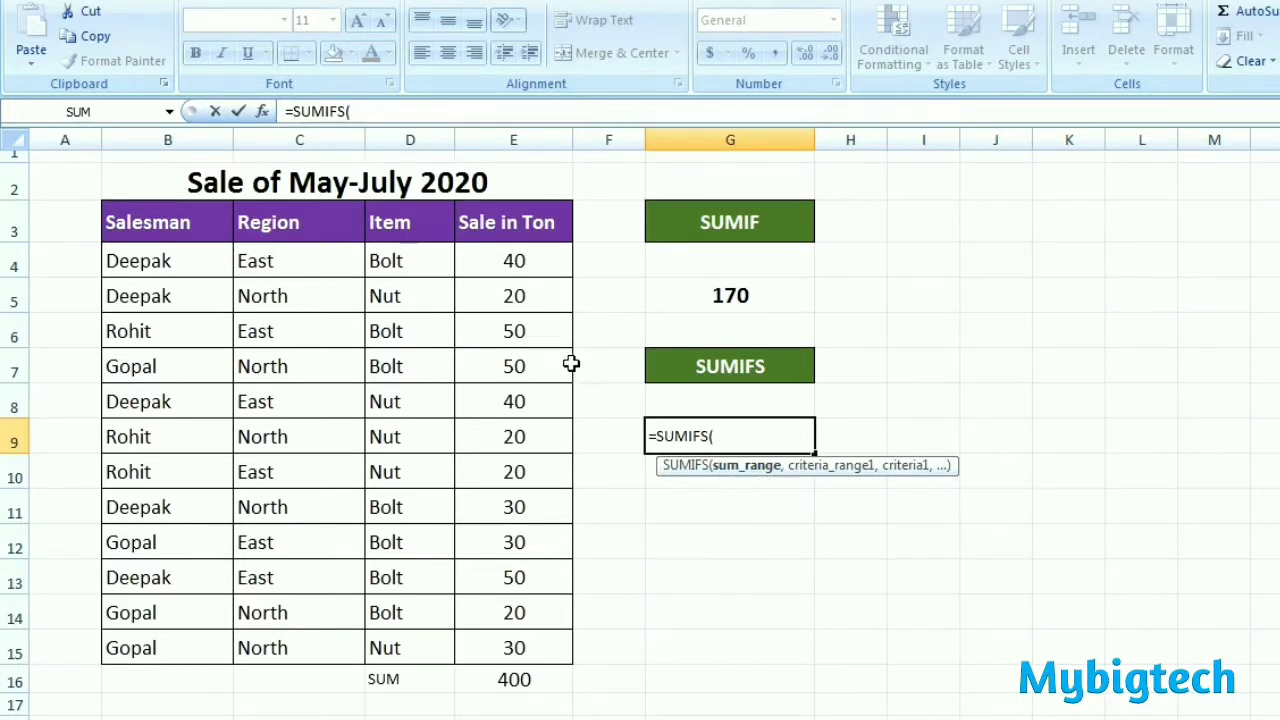
pyautogui.moveTo(531, 259); pyautogui.dragTo(528, 647)
pyautogui.write(',')
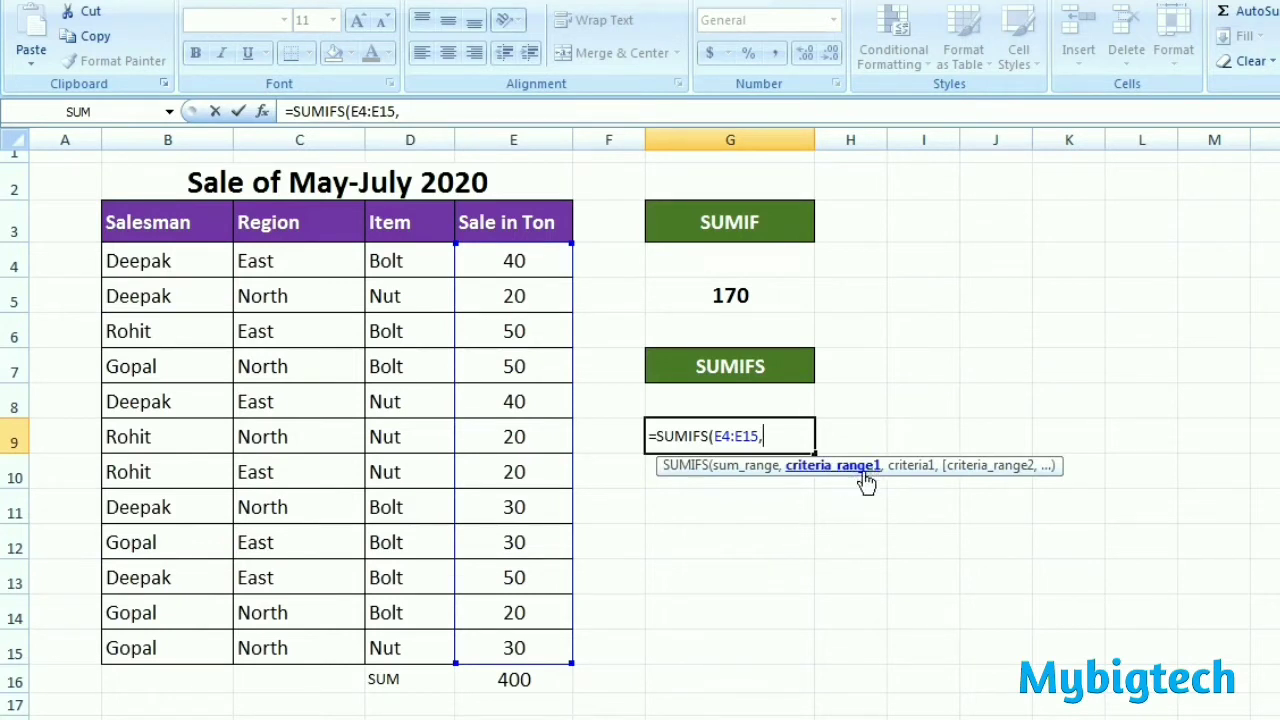
pyautogui.moveTo(294, 263); pyautogui.dragTo(297, 651)
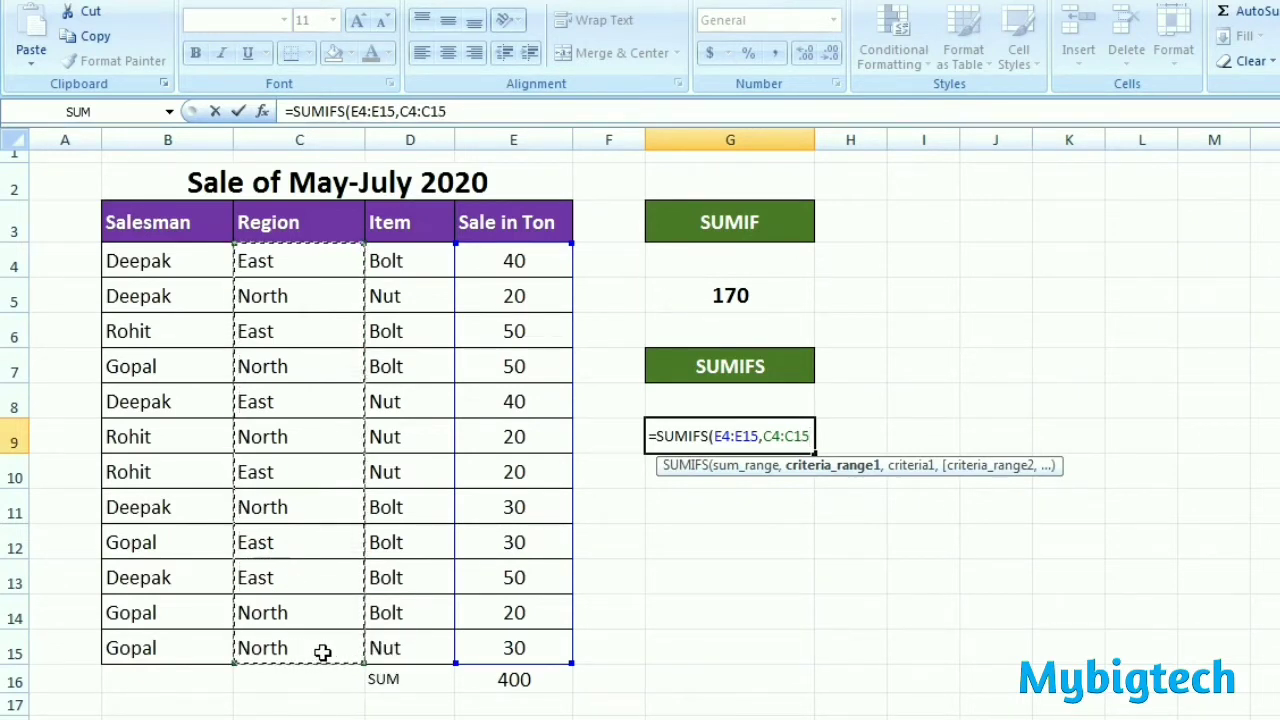
pyautogui.write(',')
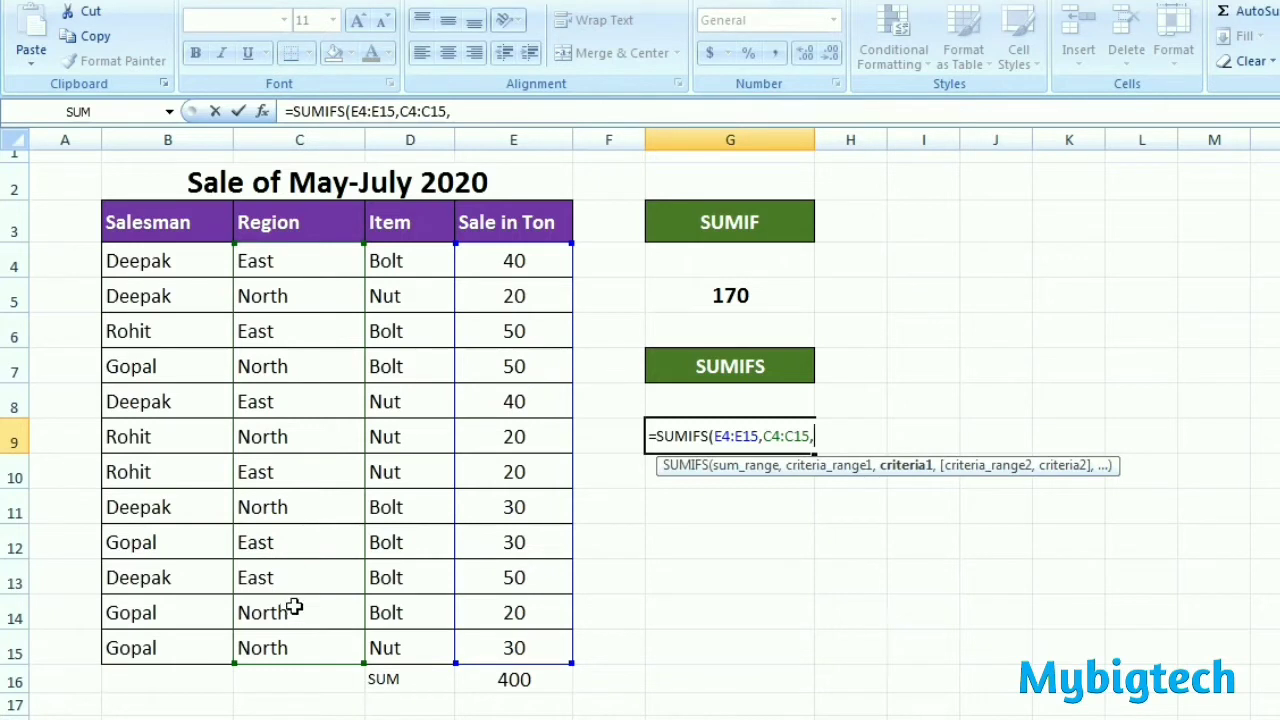
pyautogui.write('"EAST",')
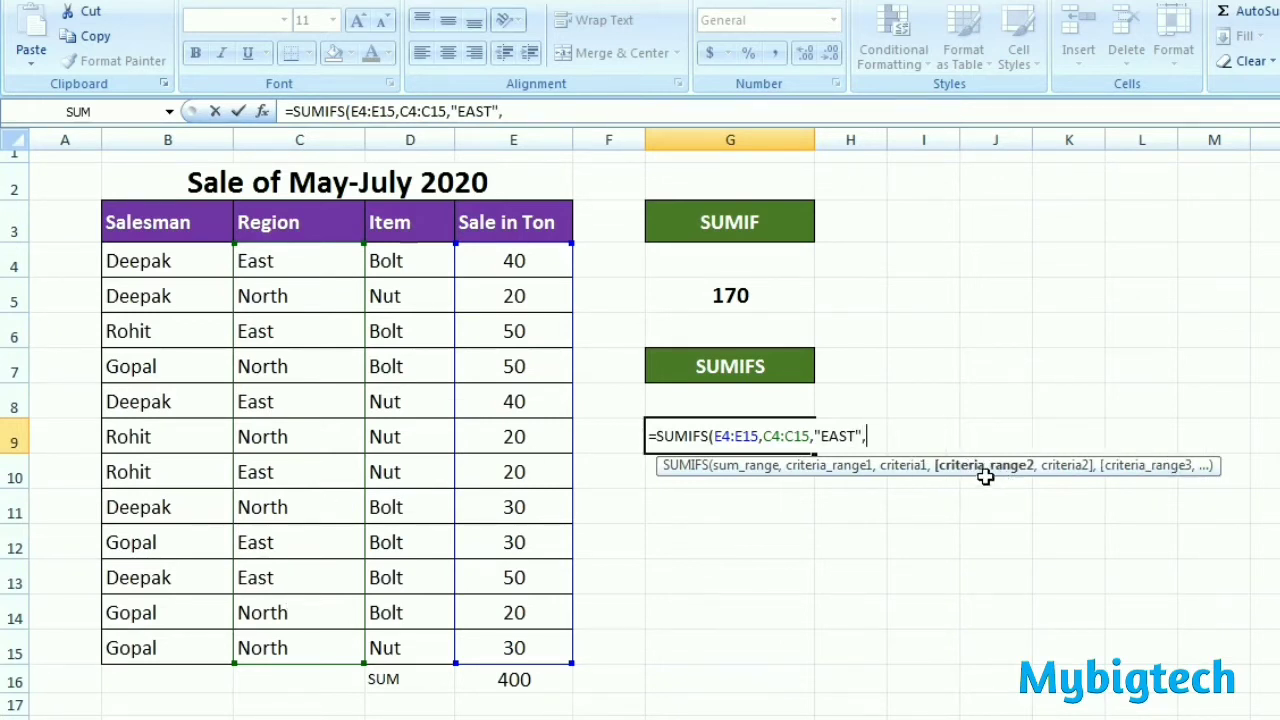
# Step: Complete the SUMIFS formula in G9 with the second condition "BOLT" in D4:D15
pyautogui.moveTo(405, 257); pyautogui.dragTo(408, 637)
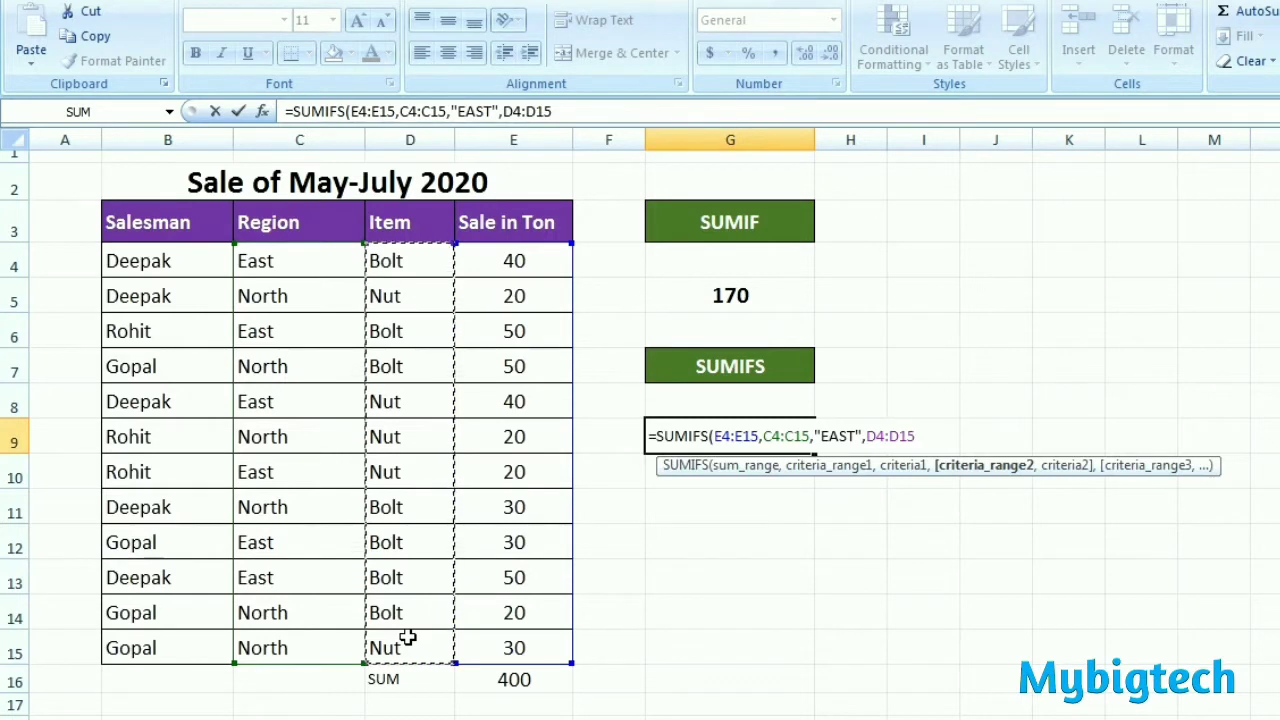
pyautogui.write(',')
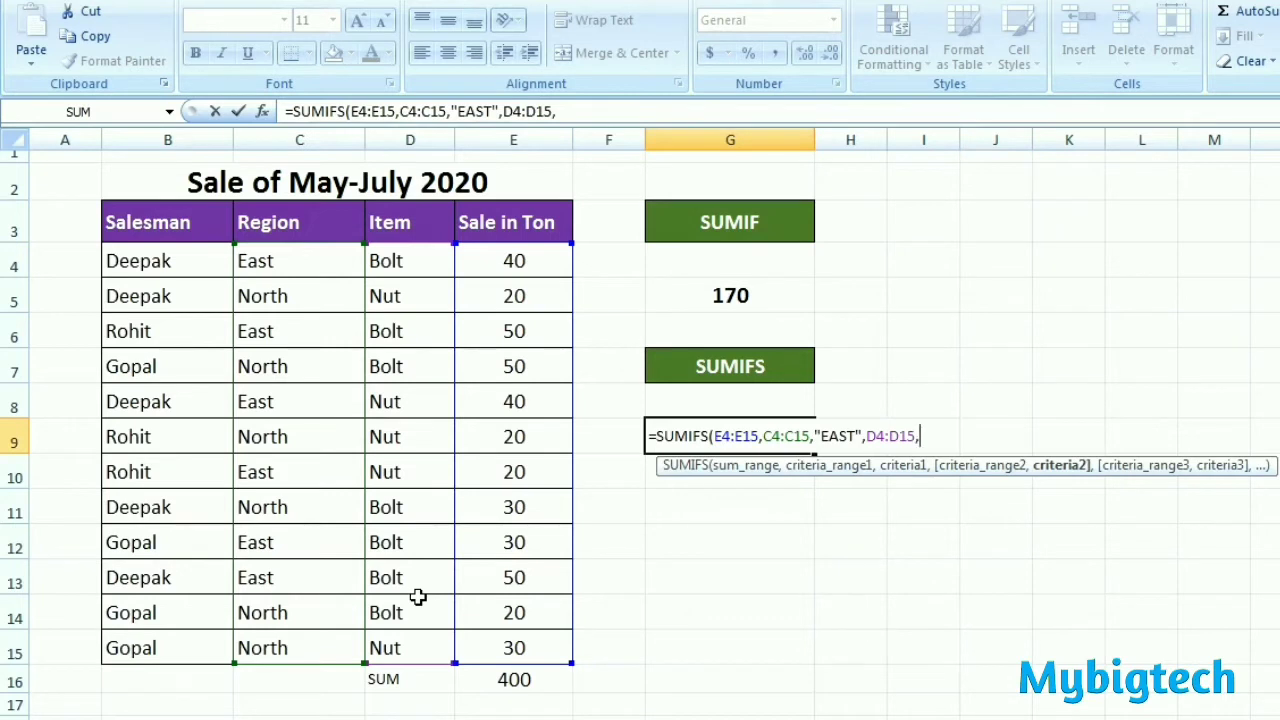
pyautogui.write('"')
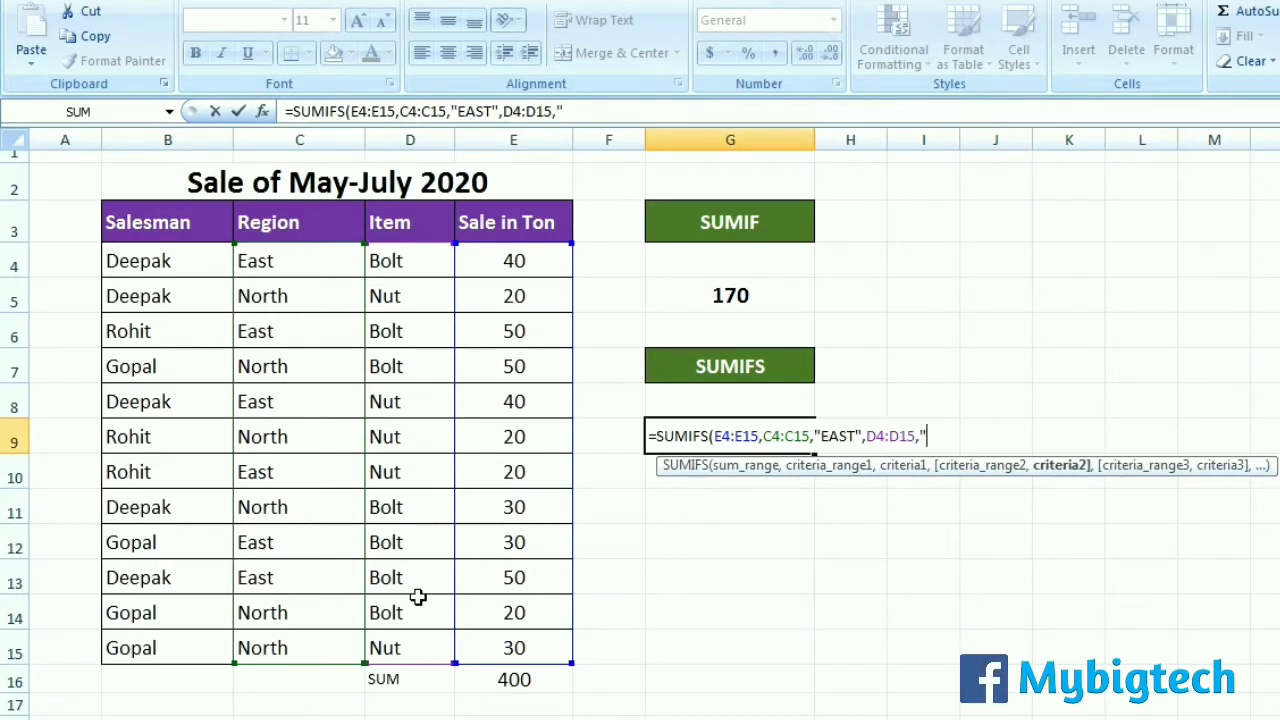
pyautogui.write('BOLT')
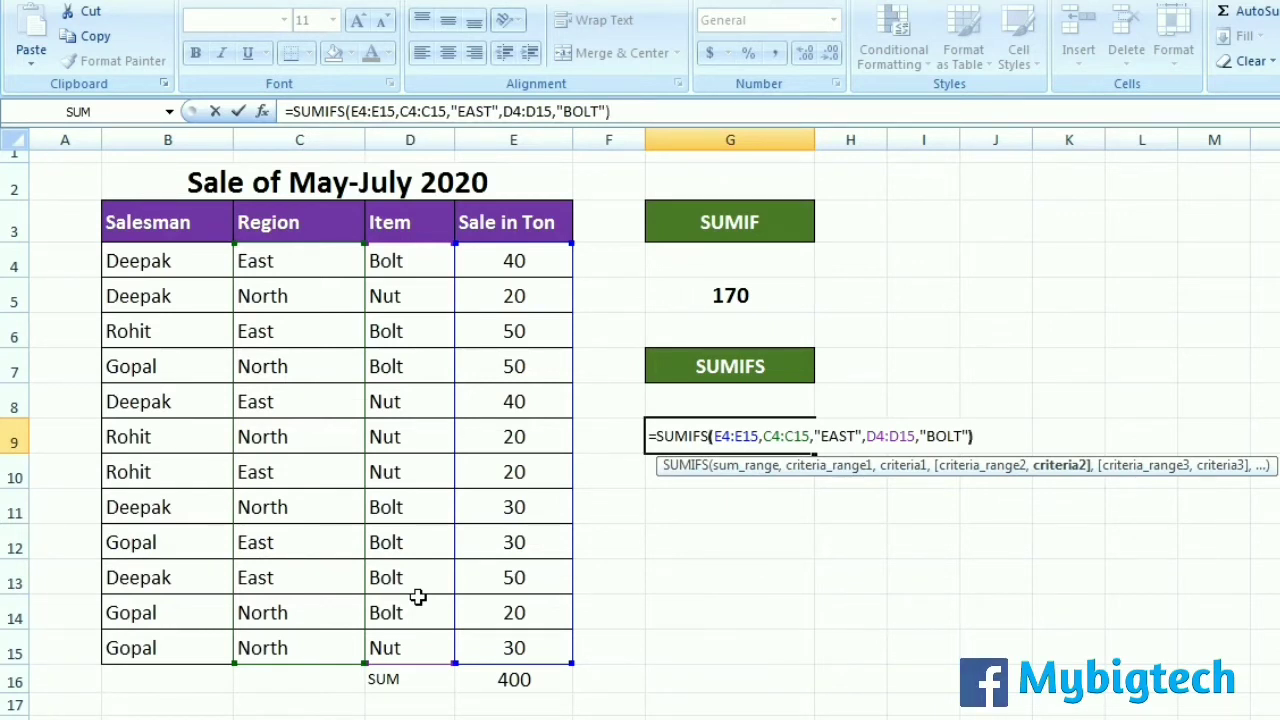
pyautogui.press('Return')
# Step: Format the SUMIFS result in G9 as centred, bold text at size 14
pyautogui.click(725, 432)
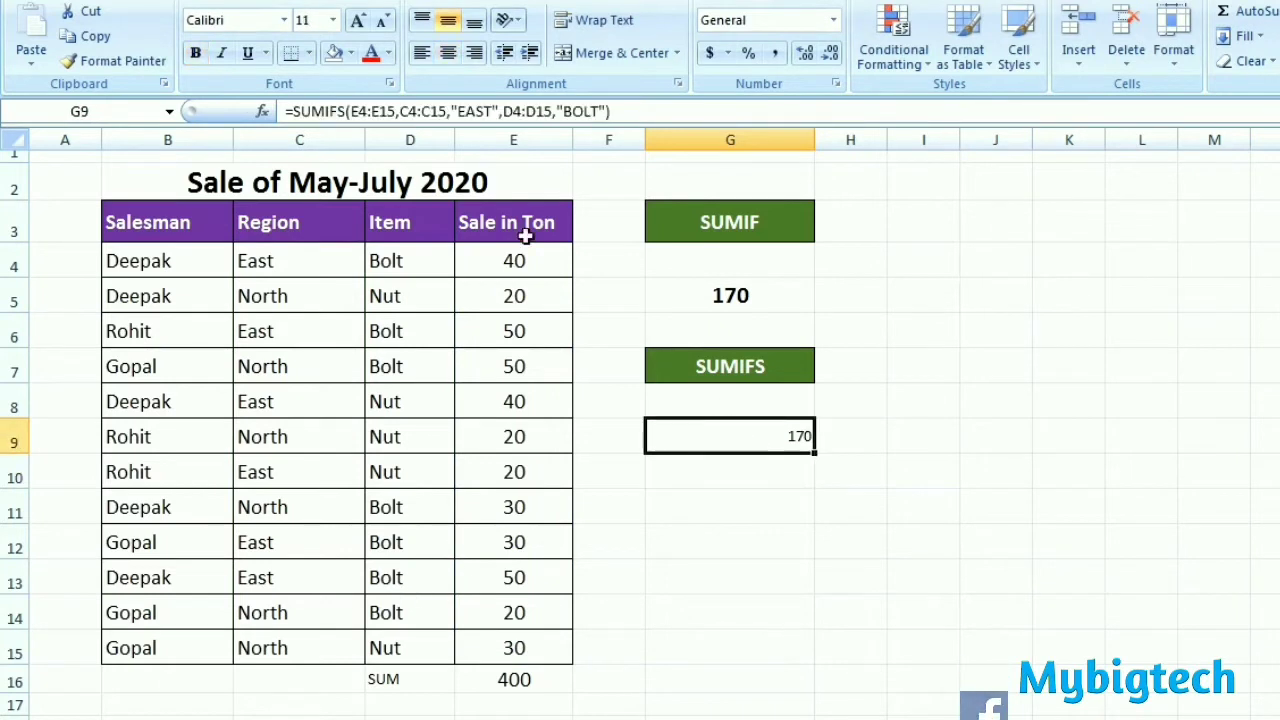
pyautogui.click(357, 20)
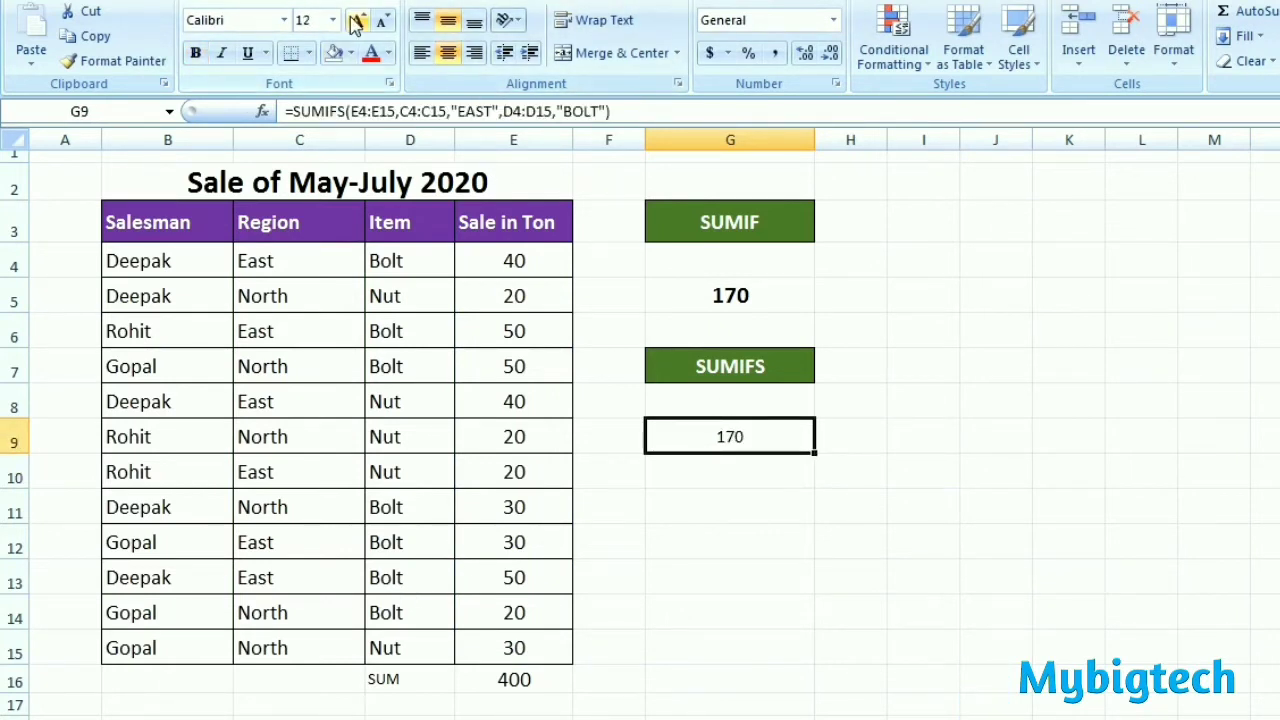
pyautogui.click(357, 20)
pyautogui.click(197, 55)
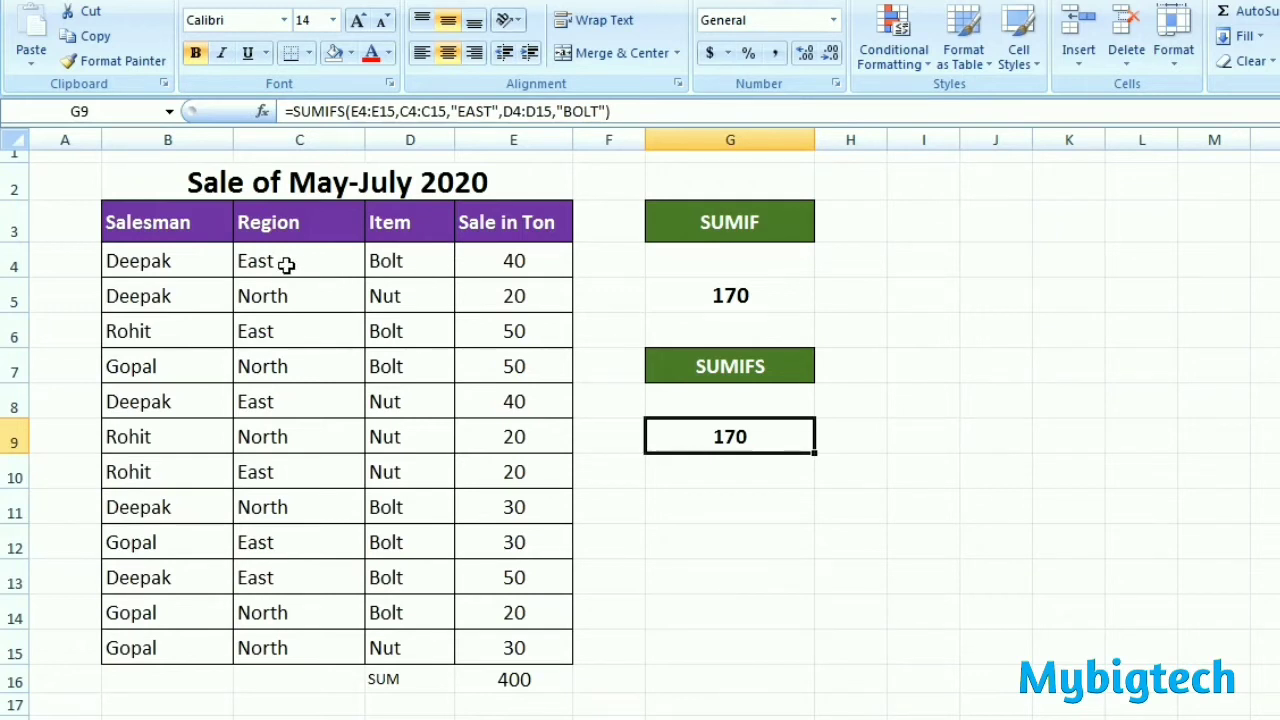
# Step: Check the East and Bolt rows in the sales table against the SUMIFS result in G9
pyautogui.click(492, 258)
pyautogui.click(327, 338)
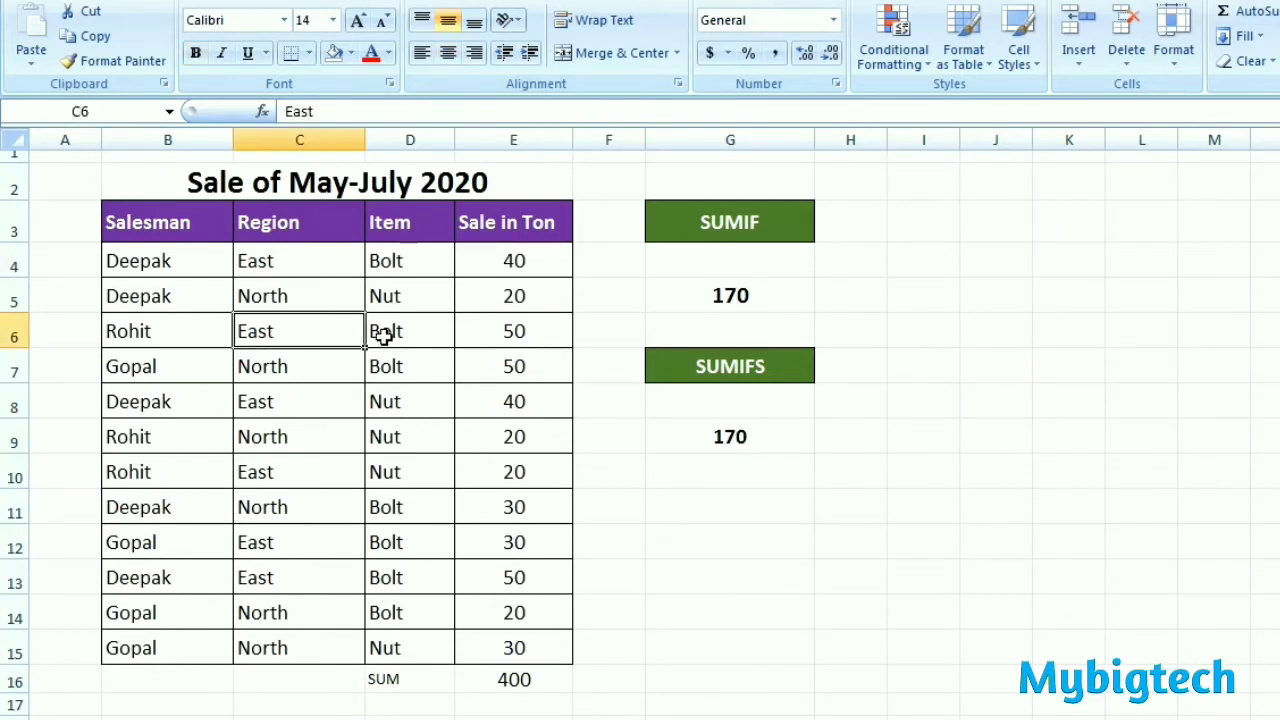
pyautogui.click(522, 330)
pyautogui.click(322, 404)
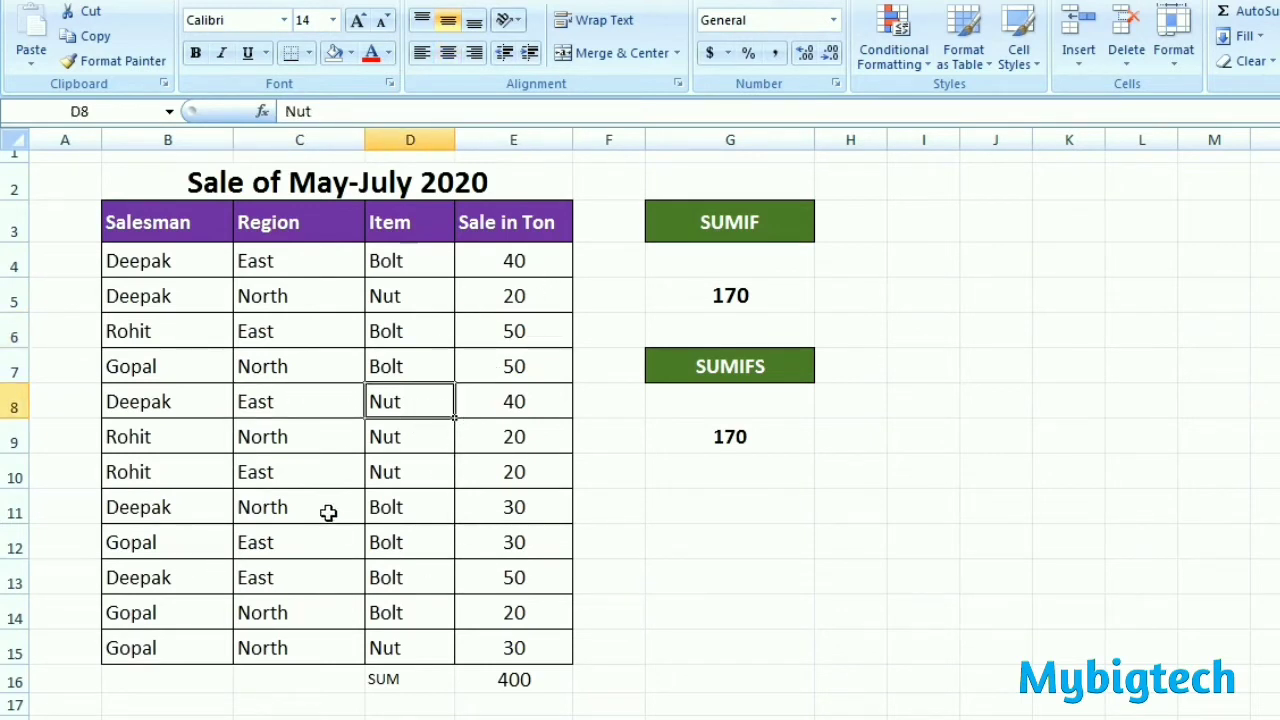
pyautogui.click(300, 547)
pyautogui.click(416, 544)
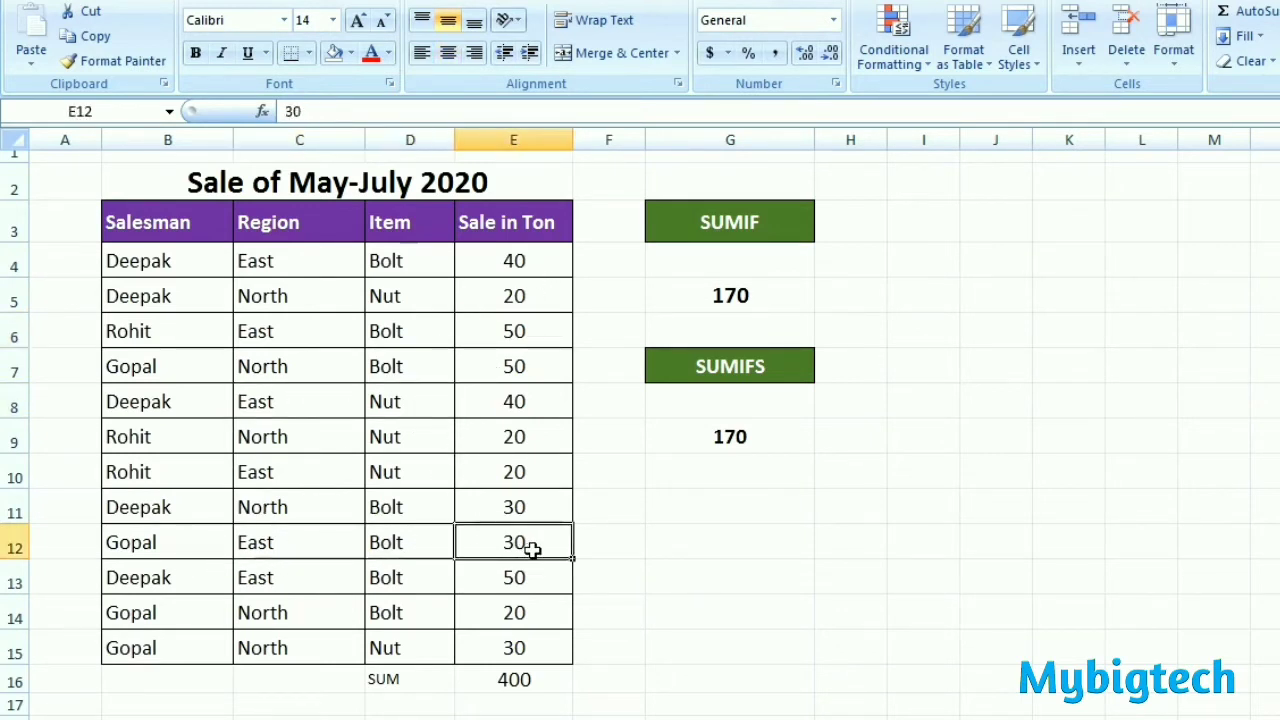
pyautogui.click(521, 551)
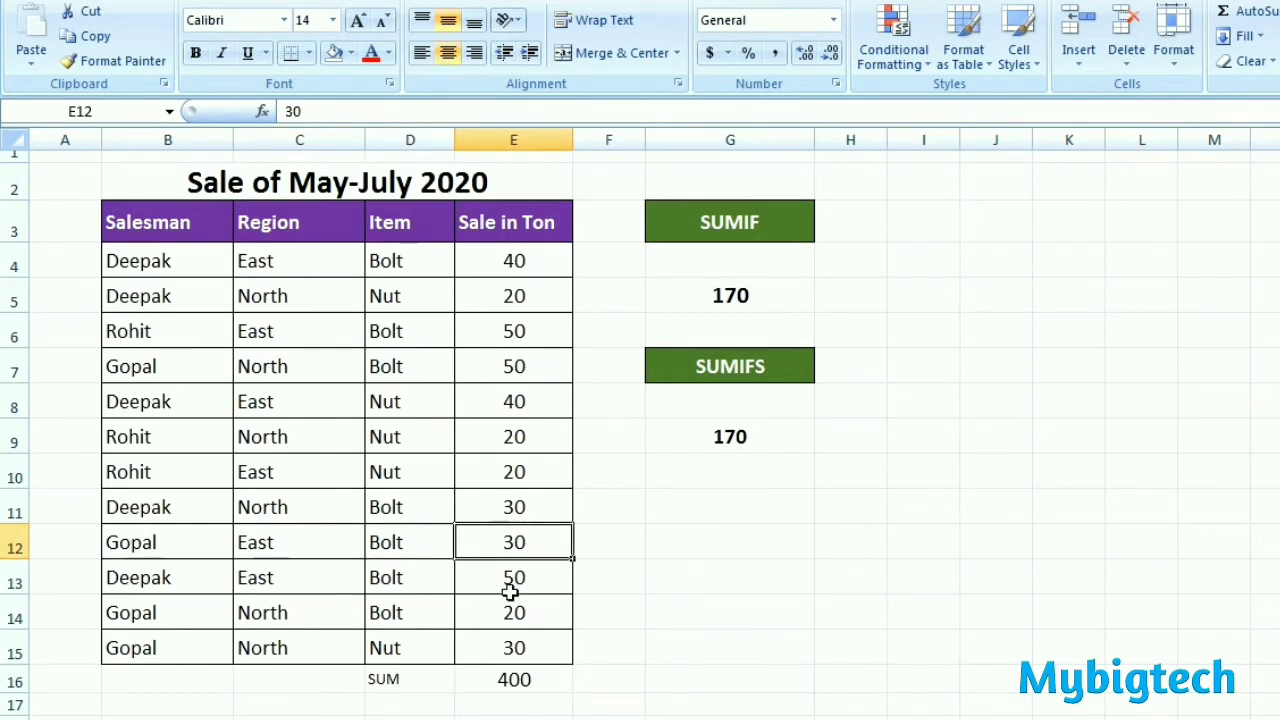
pyautogui.click(405, 585)
pyautogui.click(520, 586)
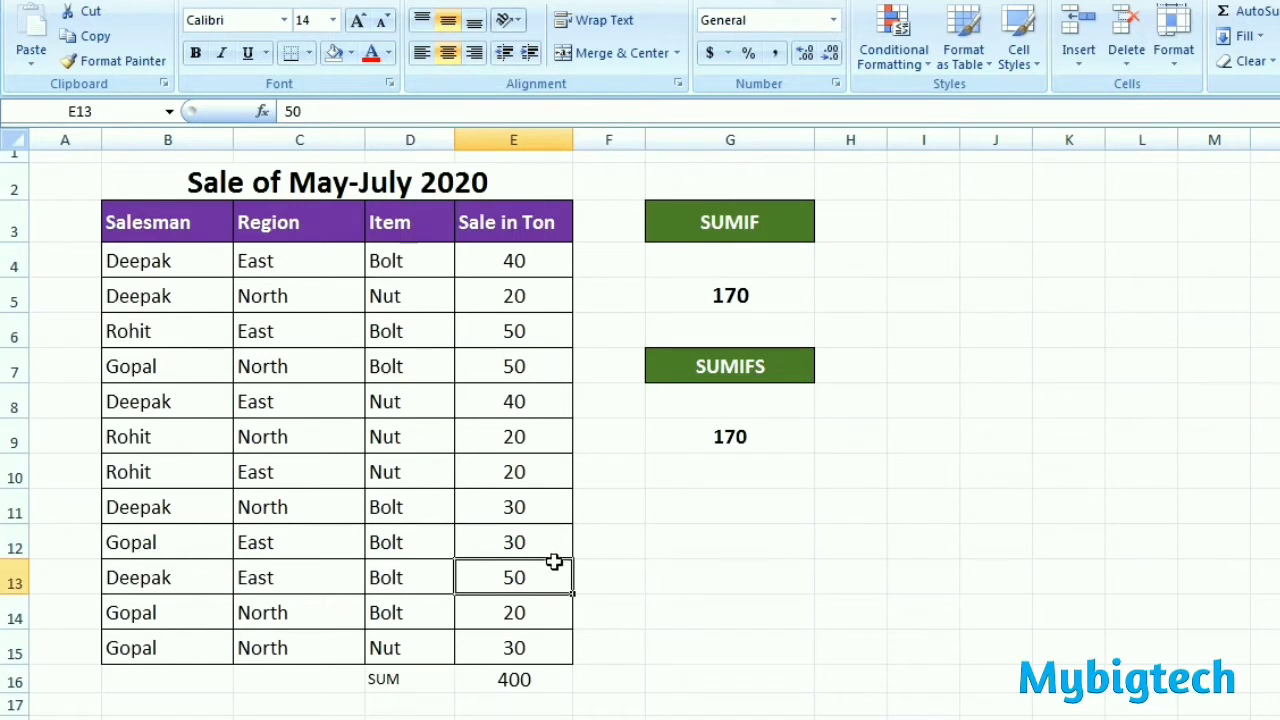
pyautogui.click(751, 436)
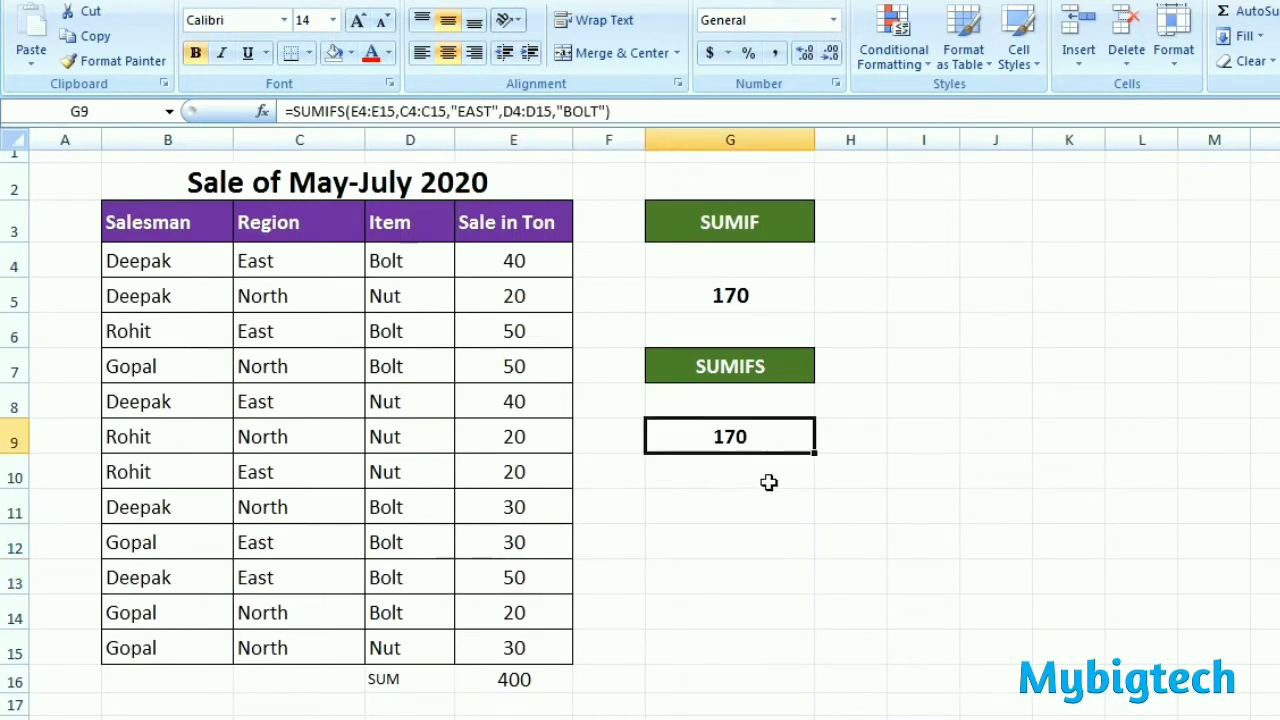
# Step: Begin a SUMIFS formula in G10 with E4:E15 as the sum range
pyautogui.click(740, 484)
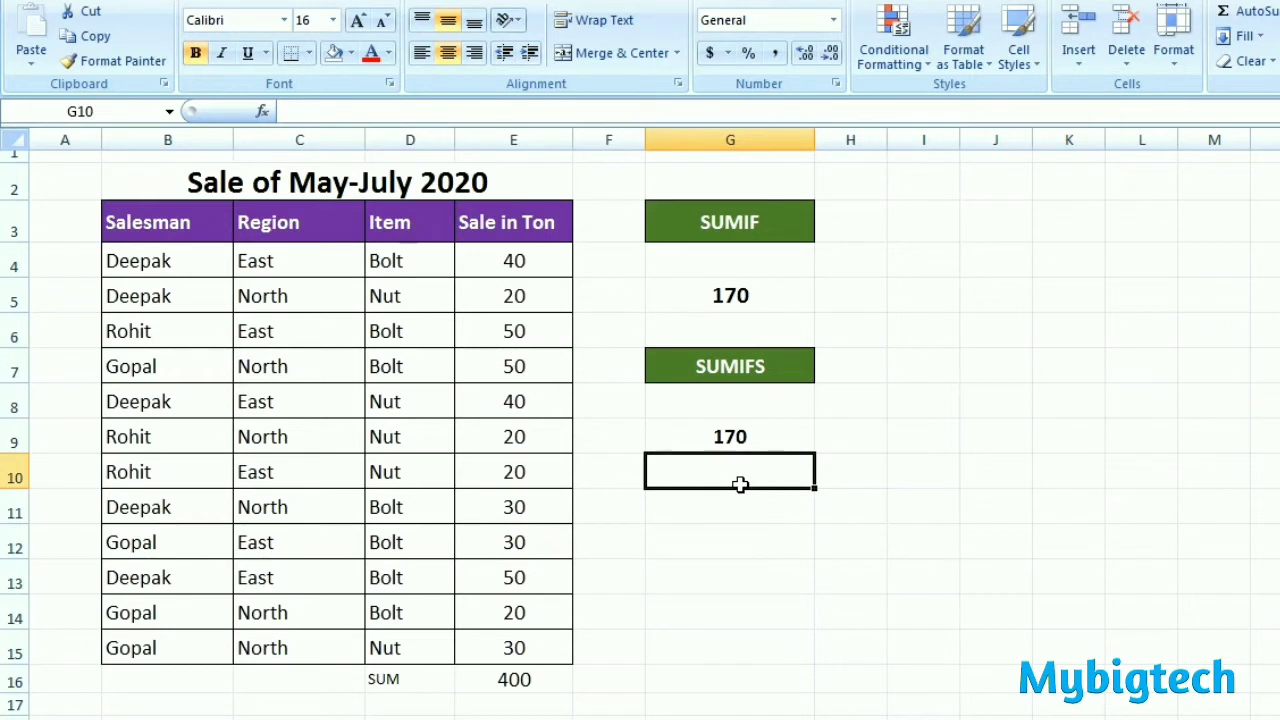
pyautogui.write('=')
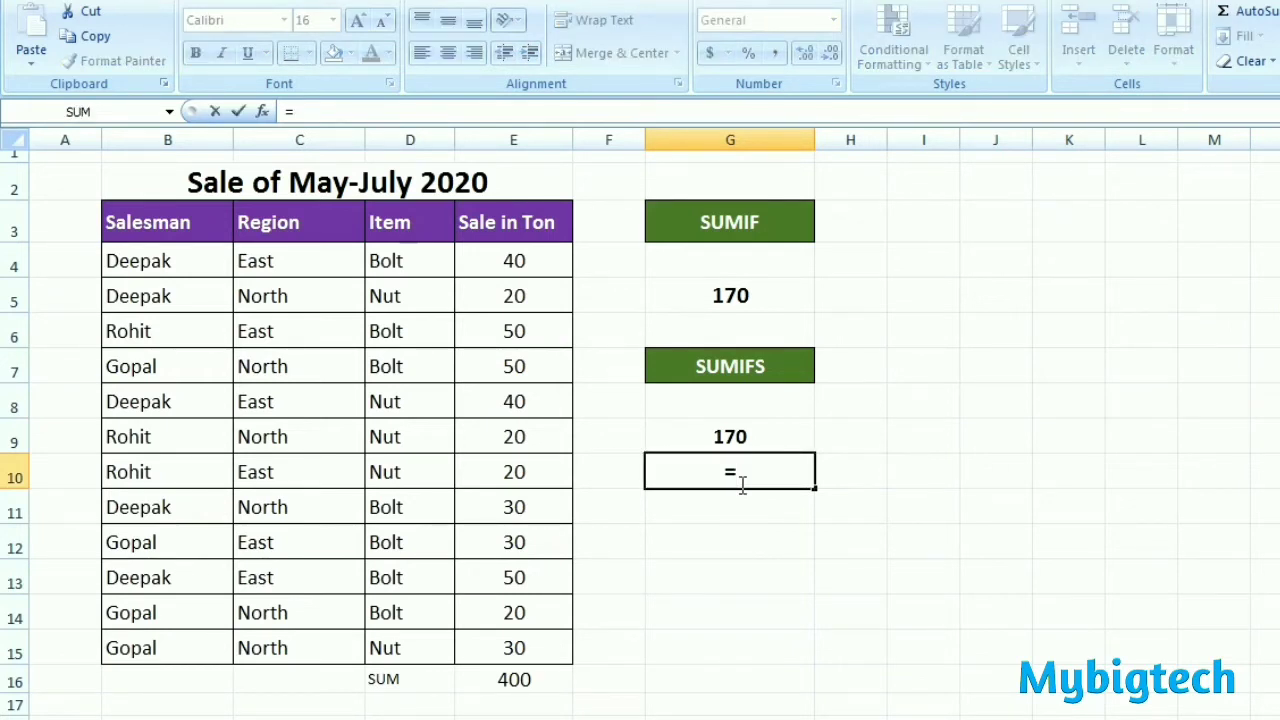
pyautogui.write('SU')
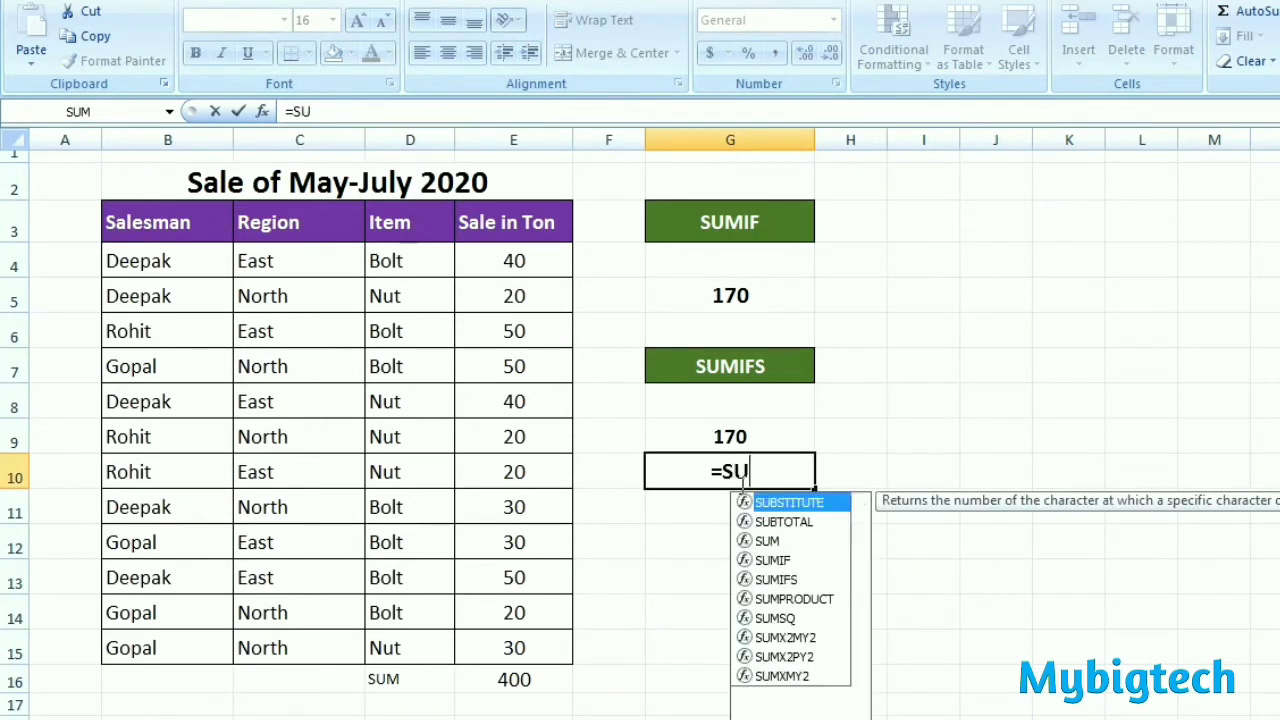
pyautogui.write('MIFS')
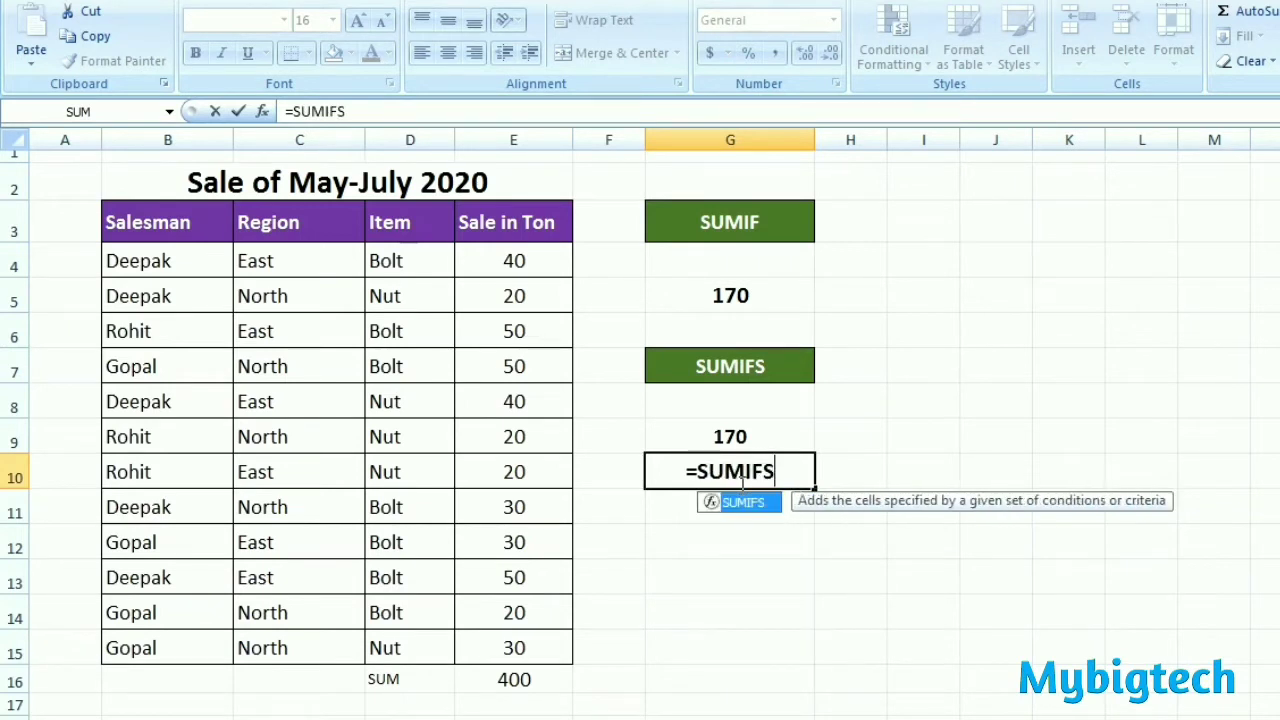
pyautogui.write('(')
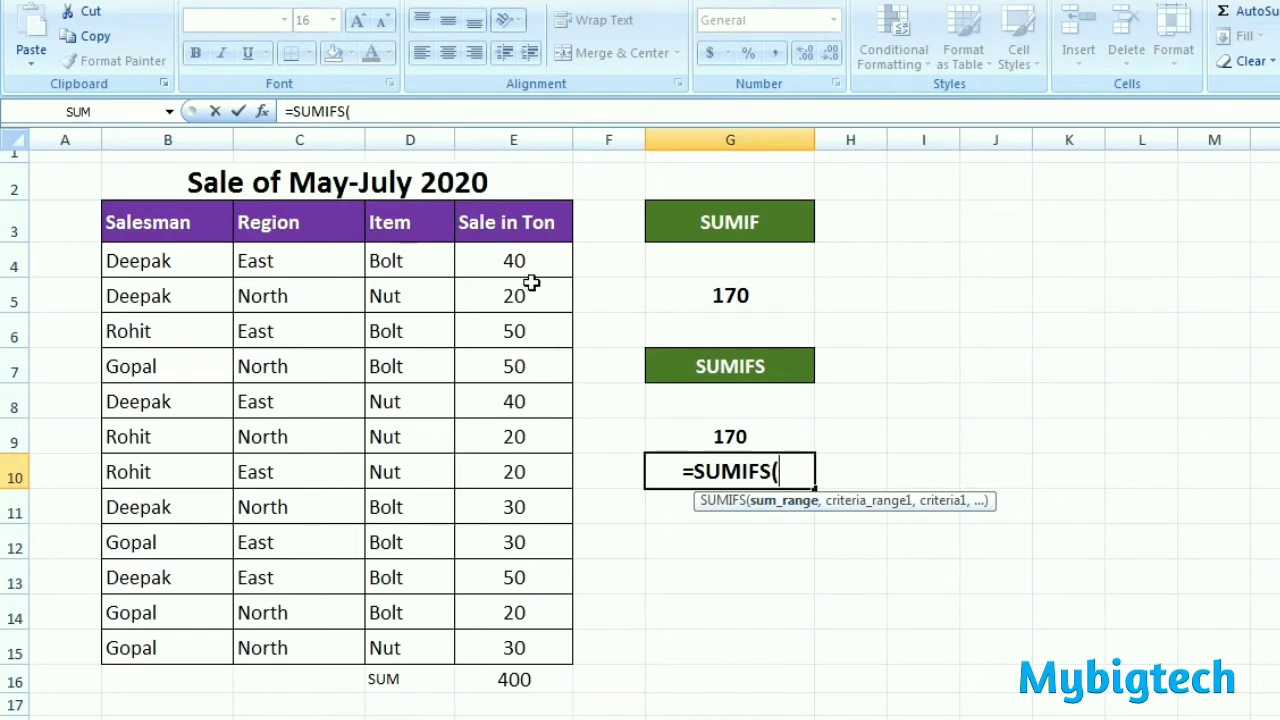
pyautogui.moveTo(530, 262); pyautogui.dragTo(533, 643)
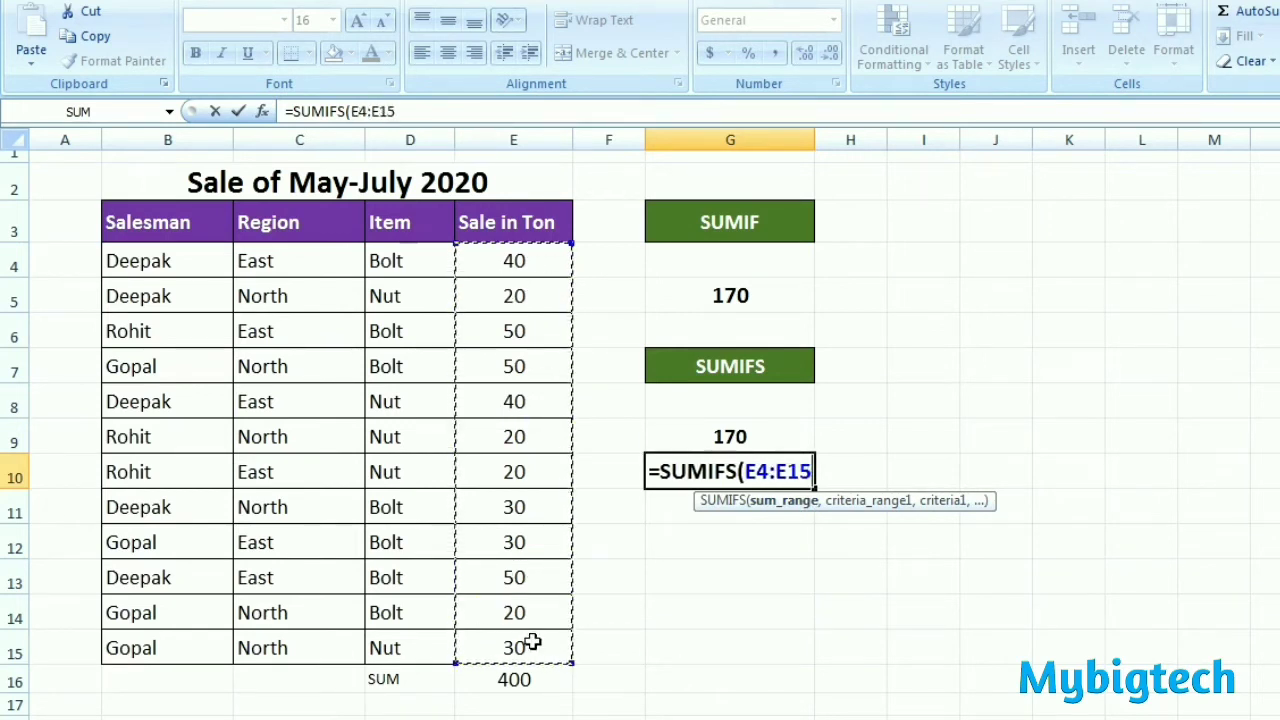
pyautogui.write(',')
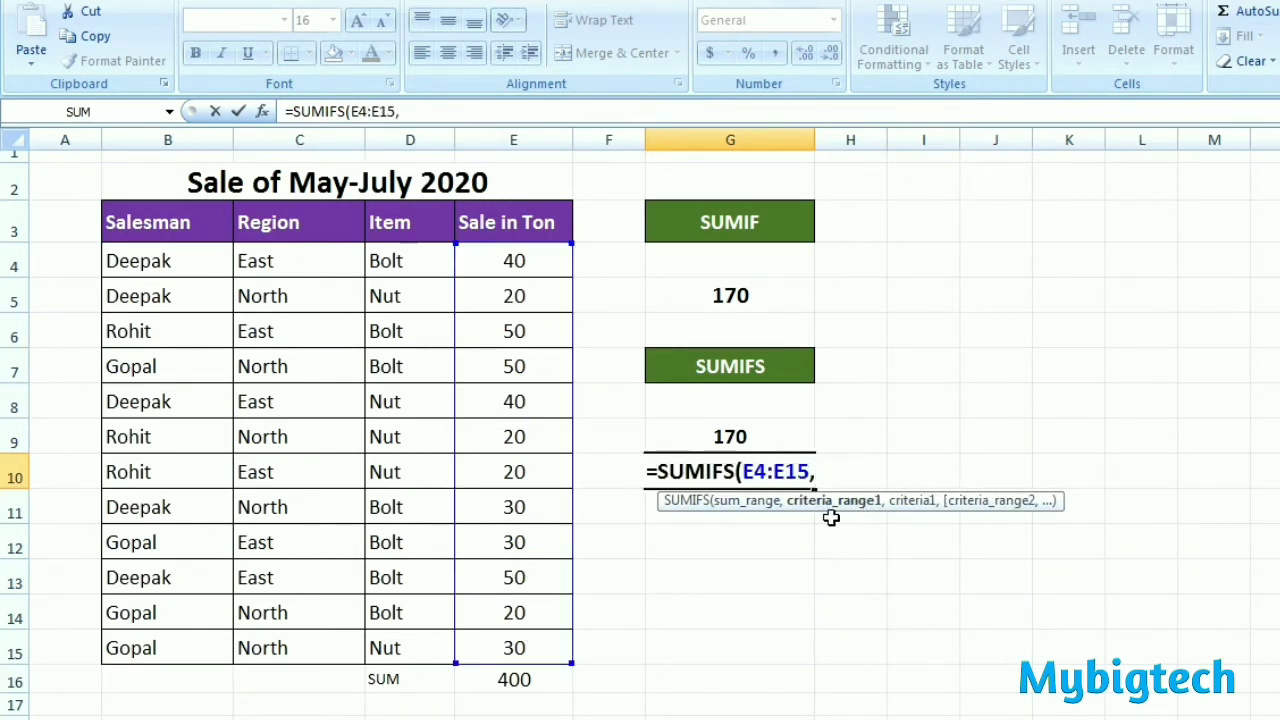
# Step: Add the first condition to the G10 formula, with criteria range C4:C15 and criterion "NORTH"
pyautogui.click(274, 259)
pyautogui.moveTo(276, 259); pyautogui.dragTo(287, 647)
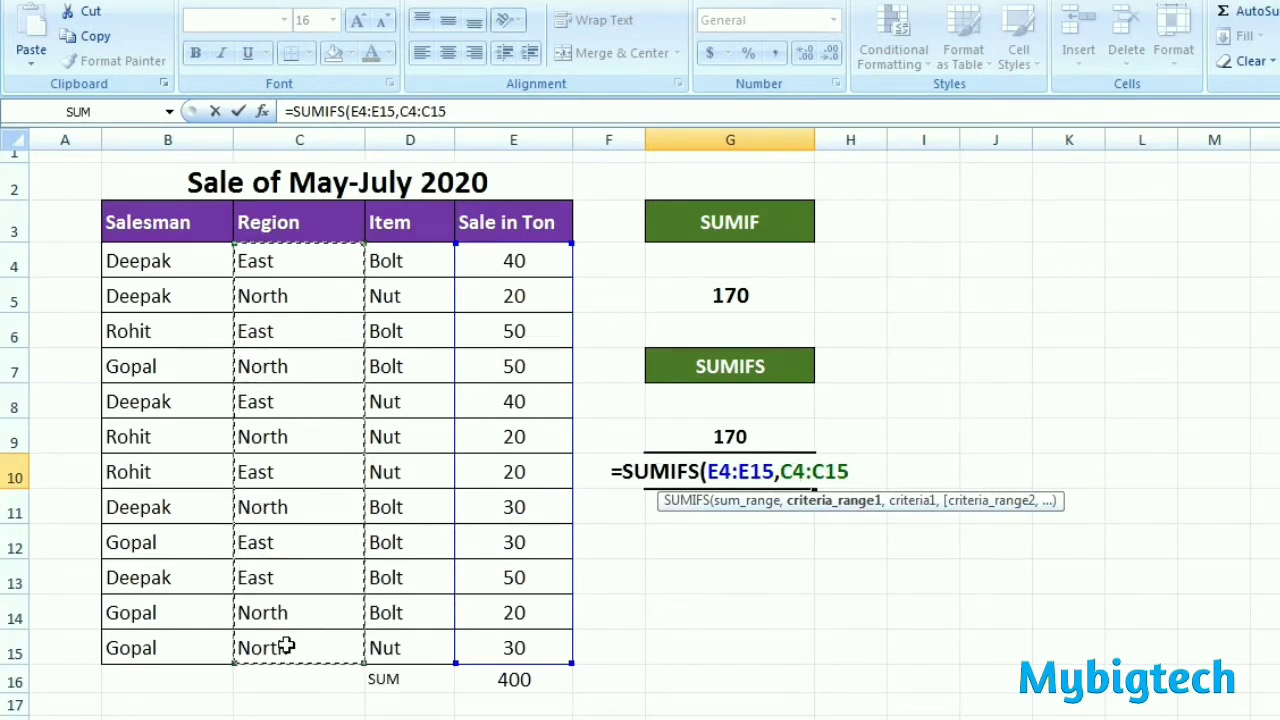
pyautogui.write(',')
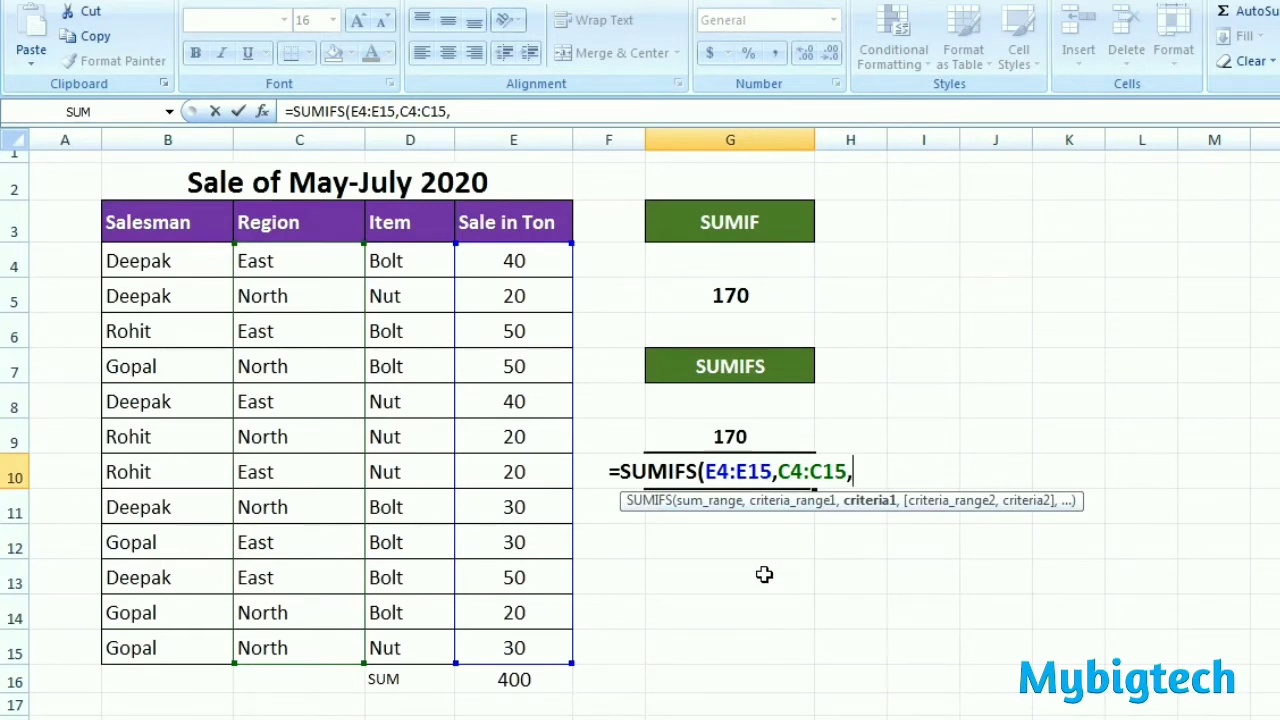
pyautogui.write('"')
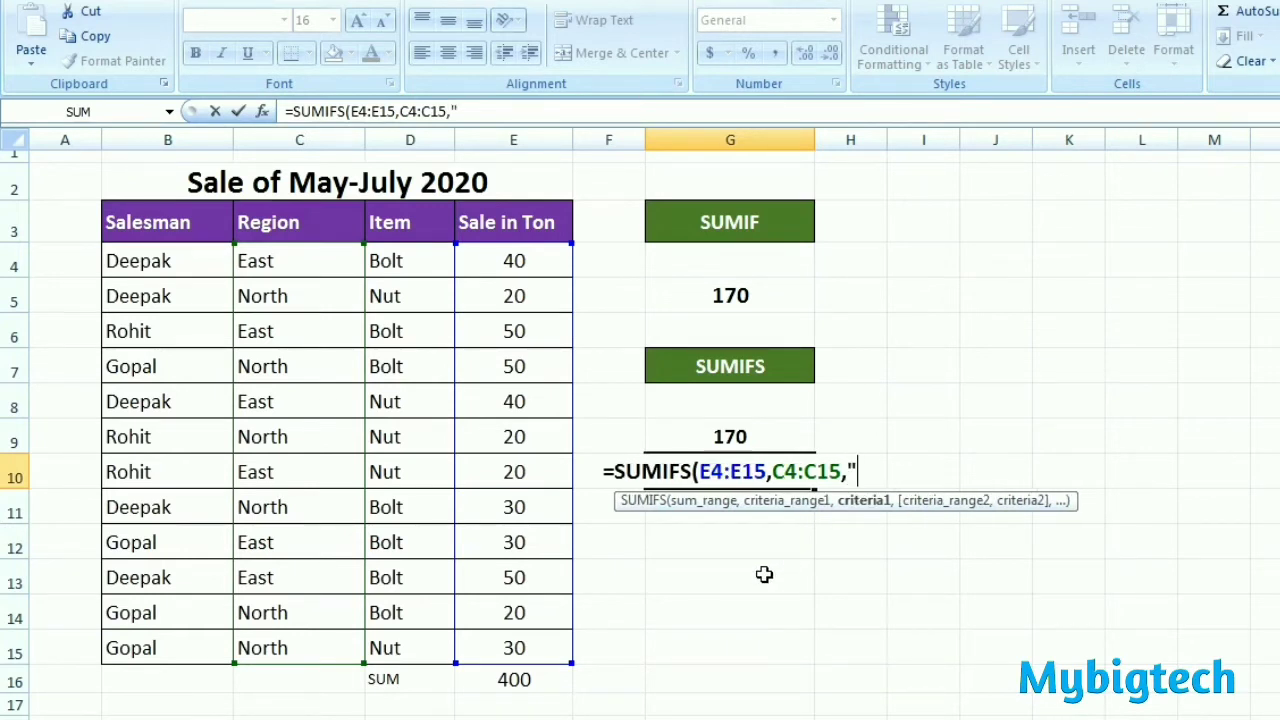
pyautogui.write('NOR')
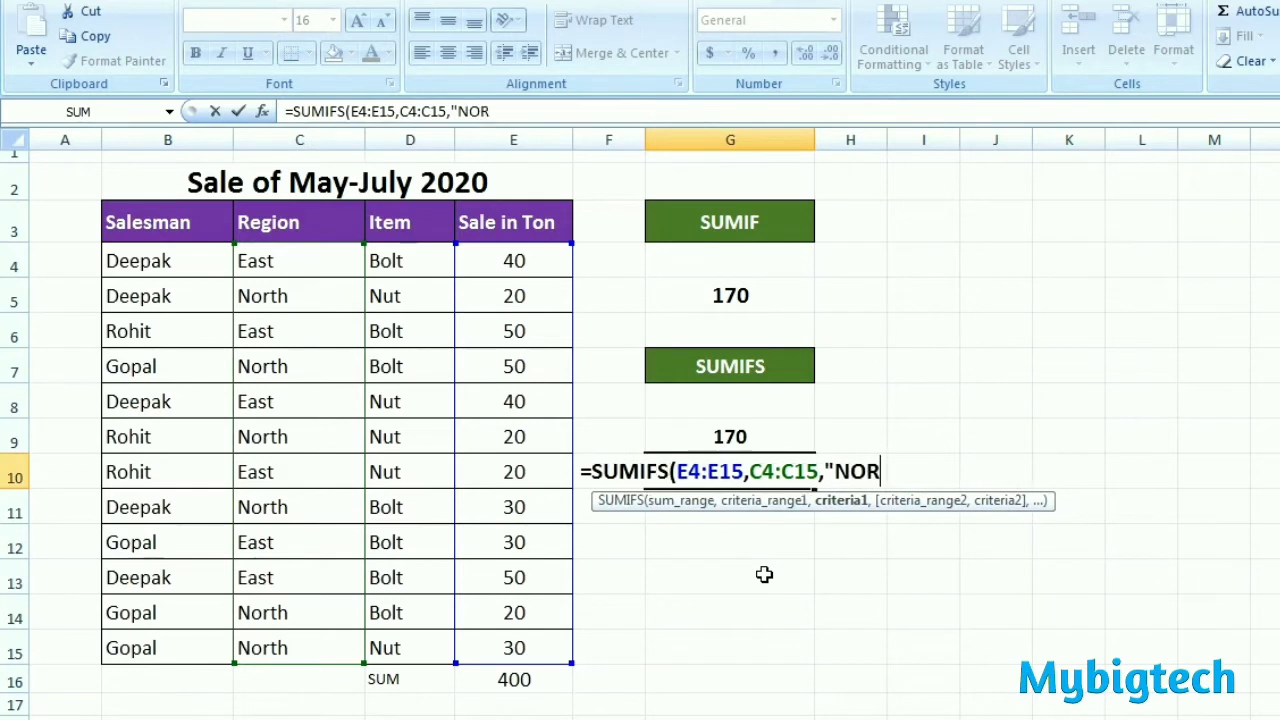
pyautogui.write('TH"')
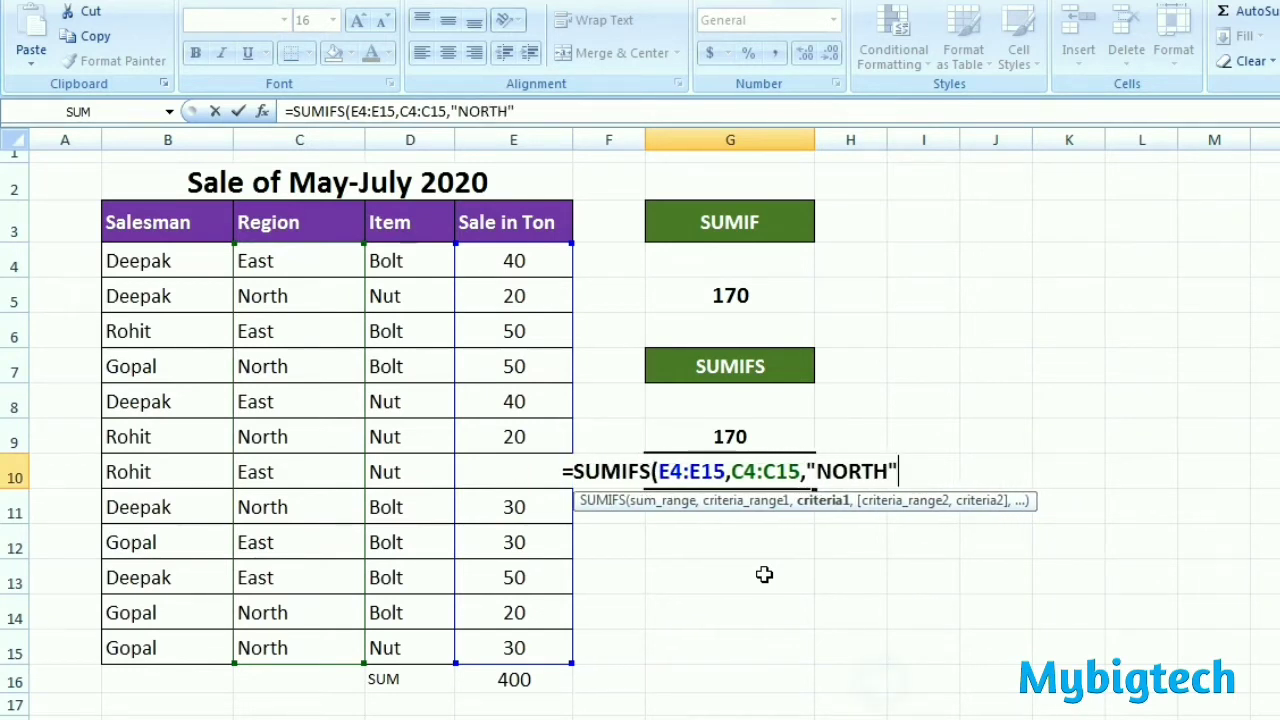
pyautogui.write(',')
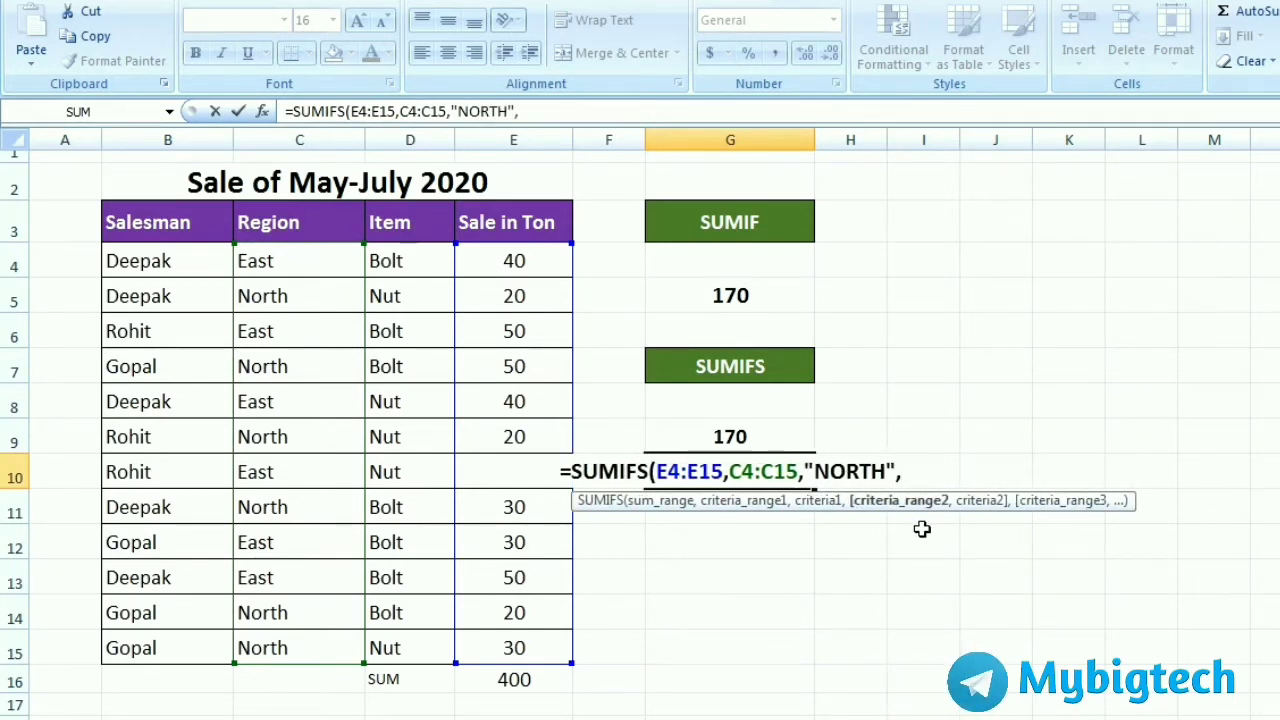
# Step: Add the second condition to the G10 formula, with criteria range D4:D15 and criterion "NUT"
pyautogui.click(414, 258)
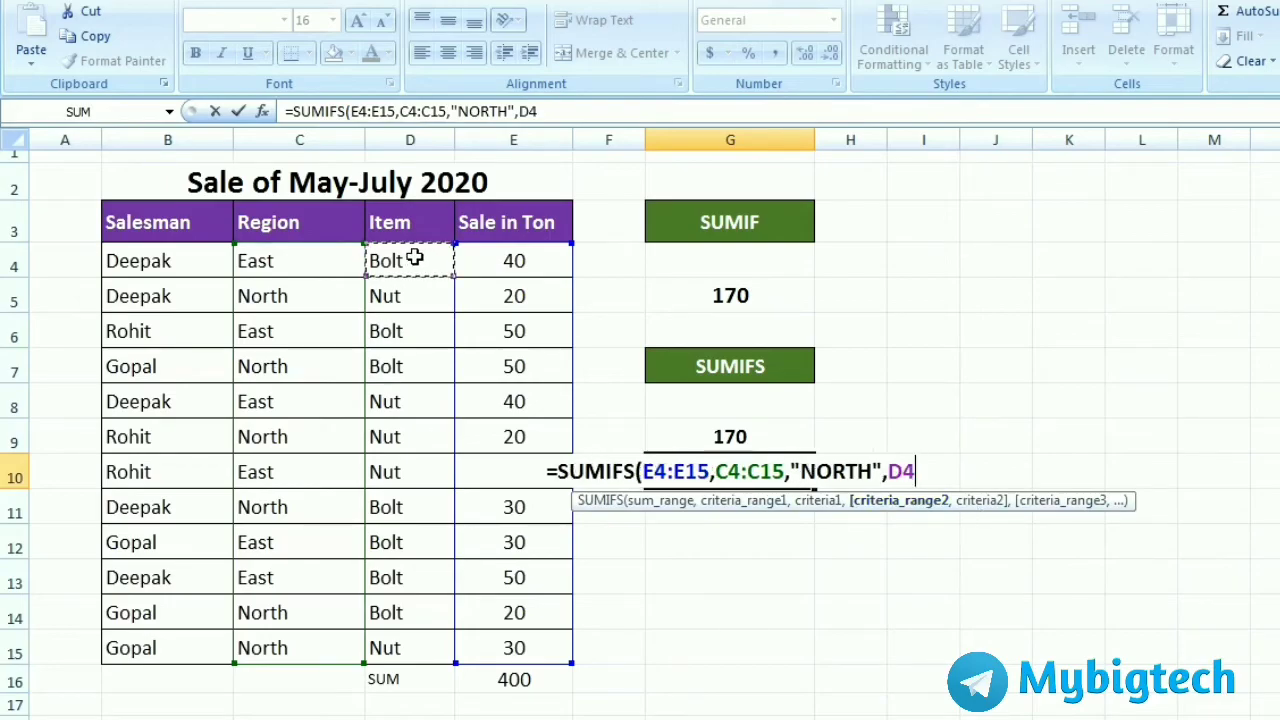
pyautogui.moveTo(414, 258); pyautogui.dragTo(407, 646)
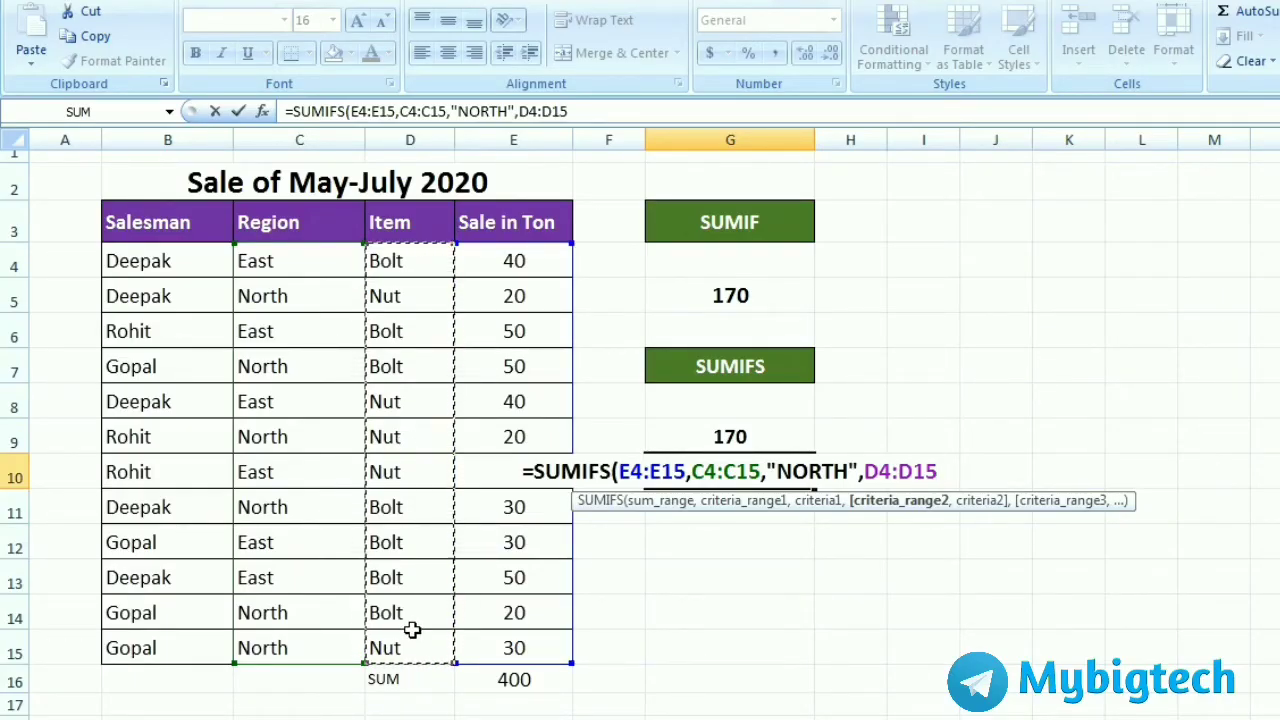
pyautogui.write(',"')
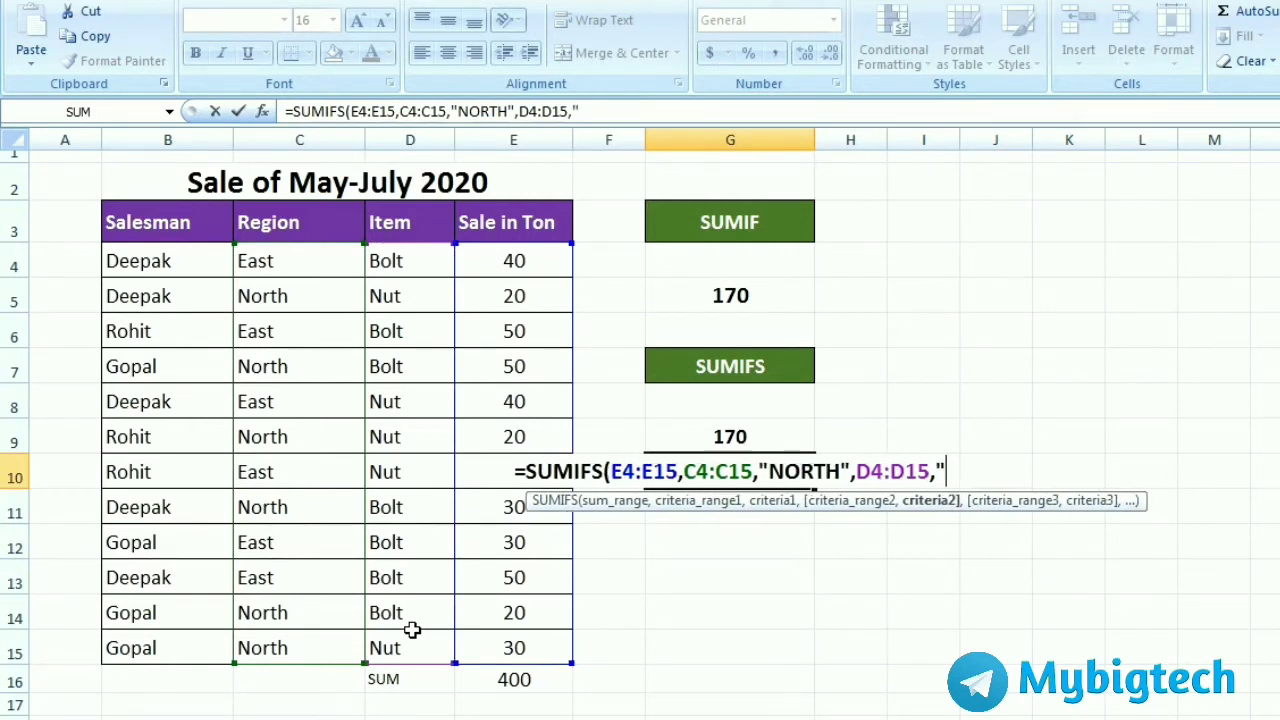
pyautogui.write('NUT')
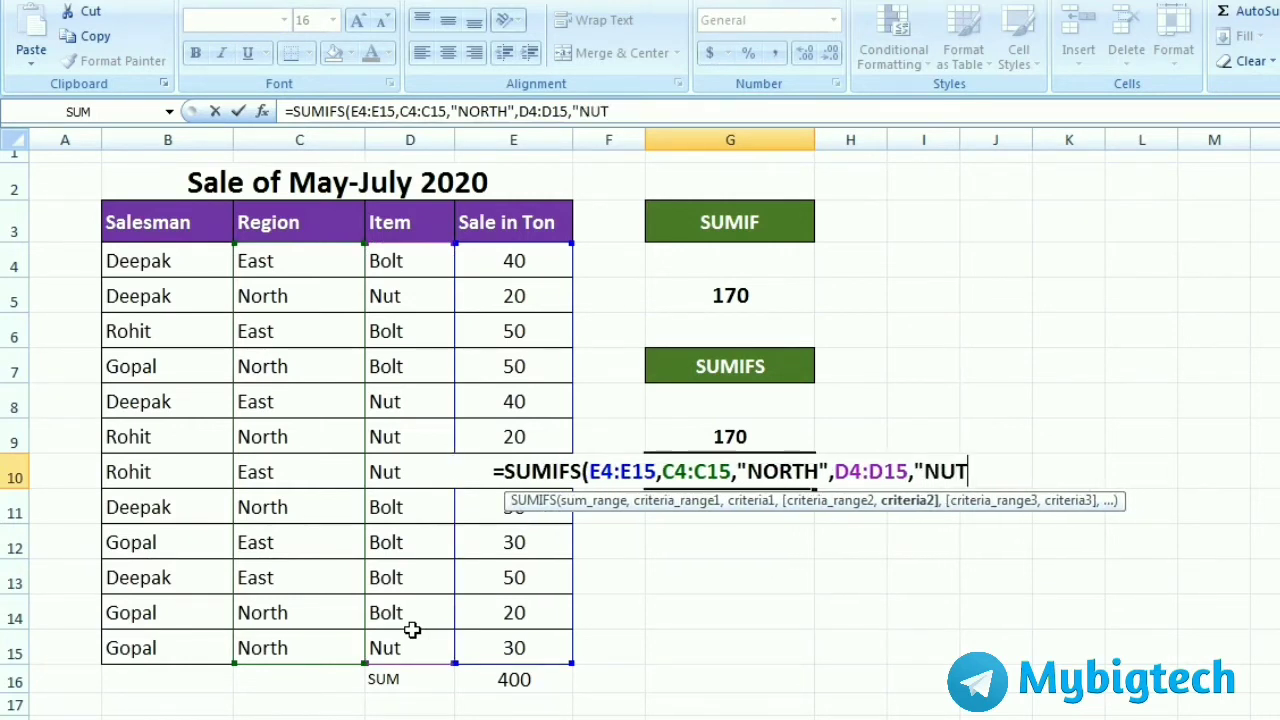
pyautogui.write('"')
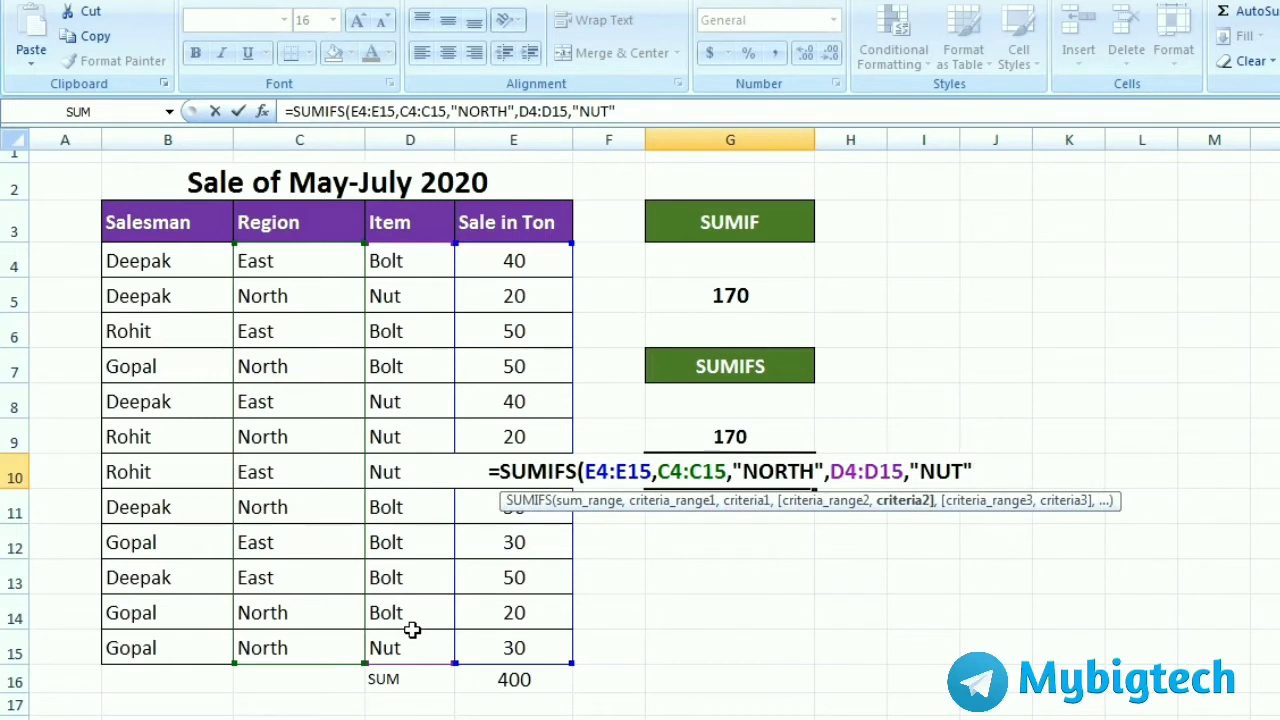
pyautogui.write(',')
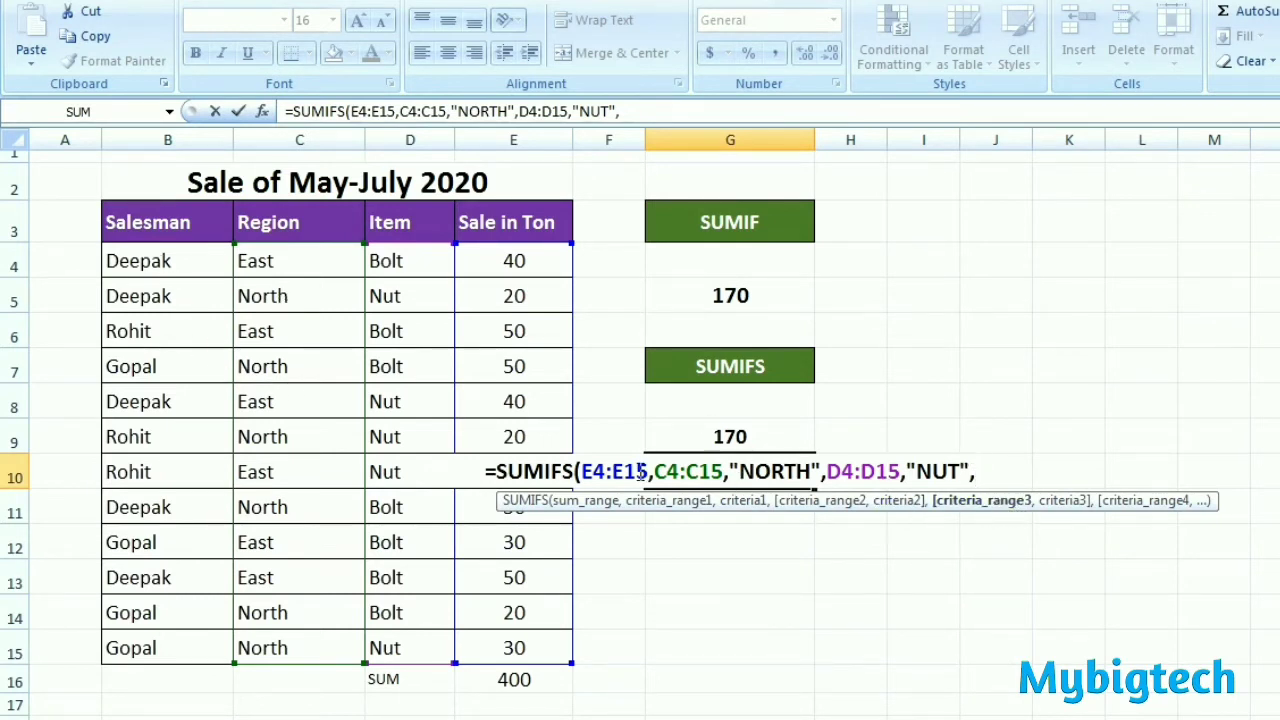
# Step: Complete the G10 formula with a third condition matching B4:B15 to the name of the salesman in B9, entered as uppercase quoted text
pyautogui.moveTo(166, 257); pyautogui.dragTo(162, 643)
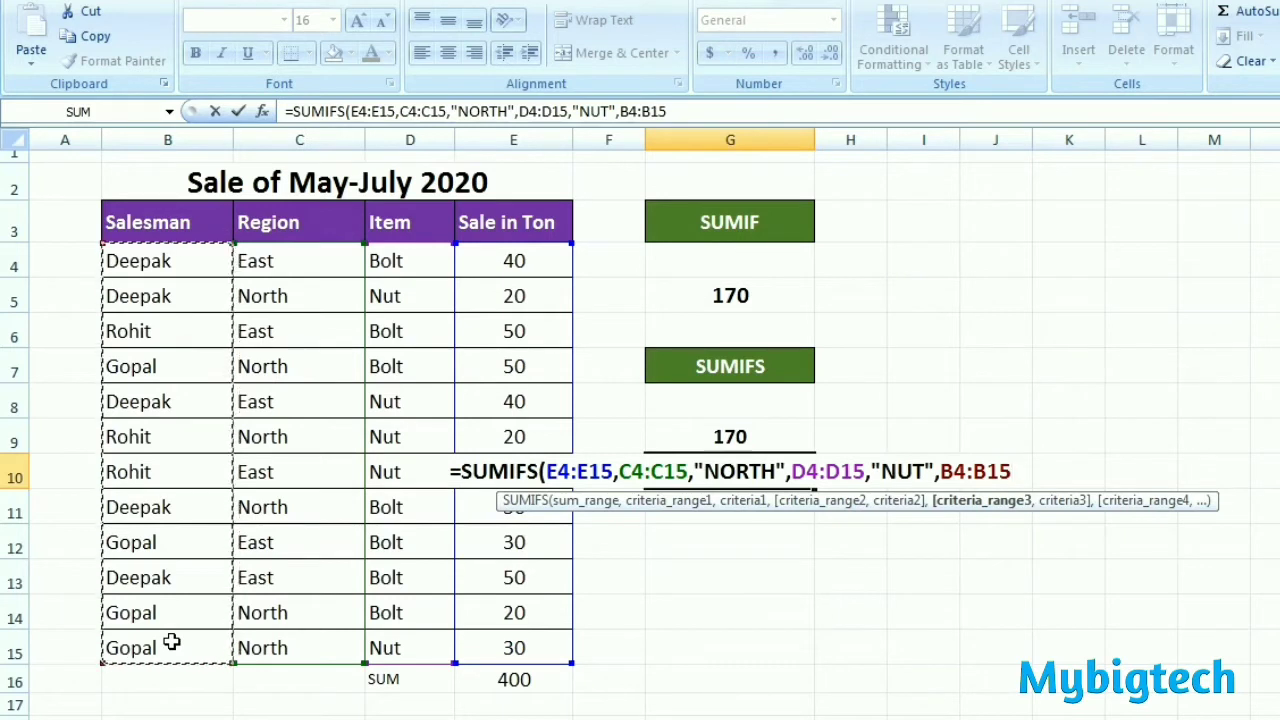
pyautogui.write(',')
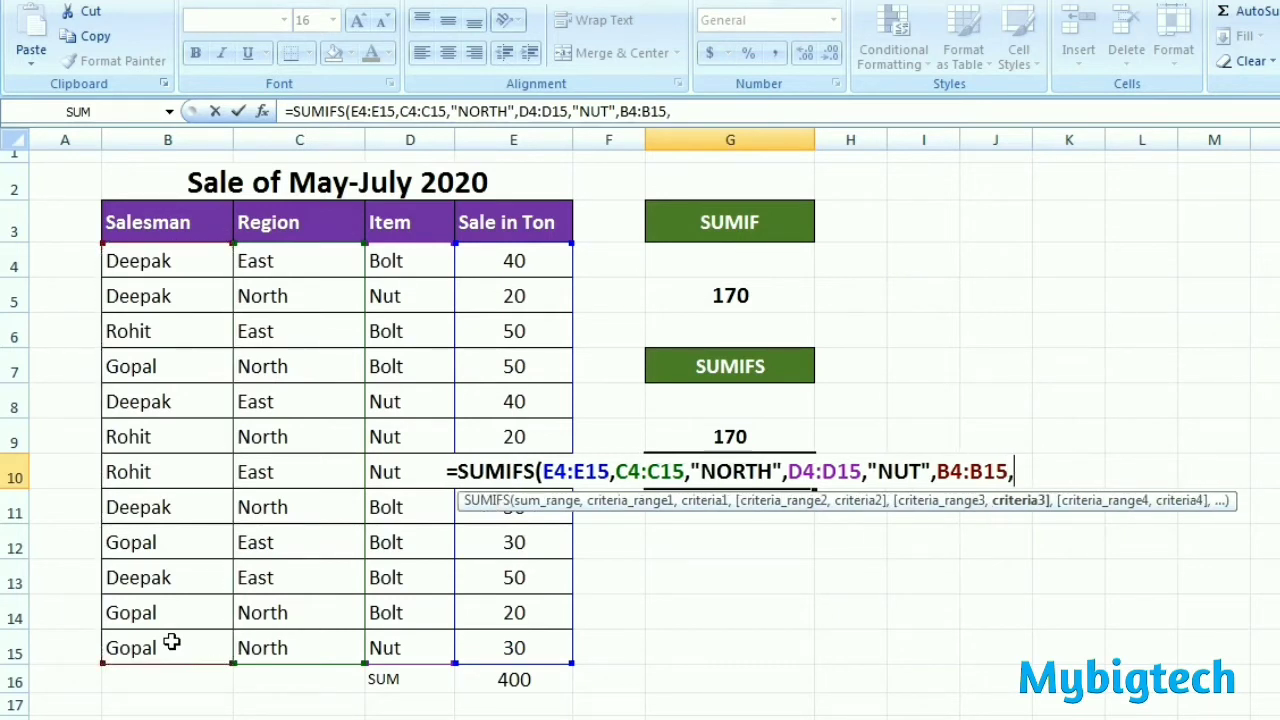
pyautogui.write('"')
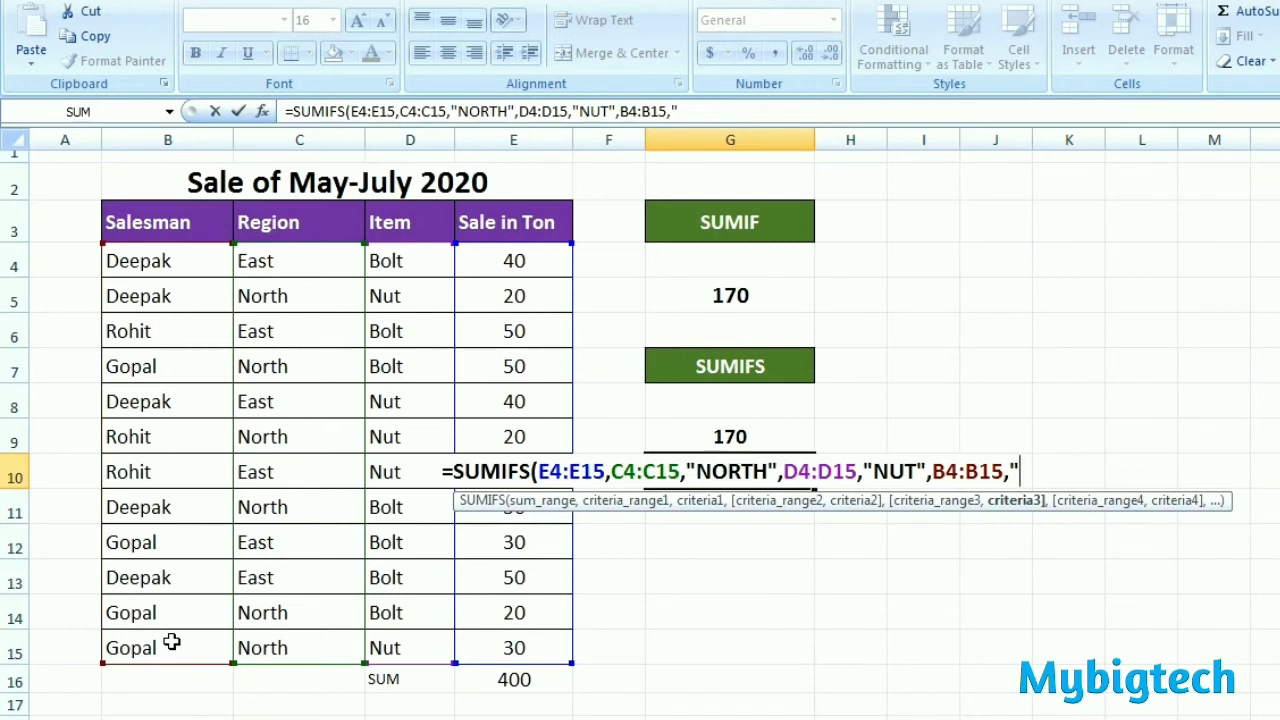
pyautogui.write('r')
pyautogui.press('BackSpace')
pyautogui.write('ROH')
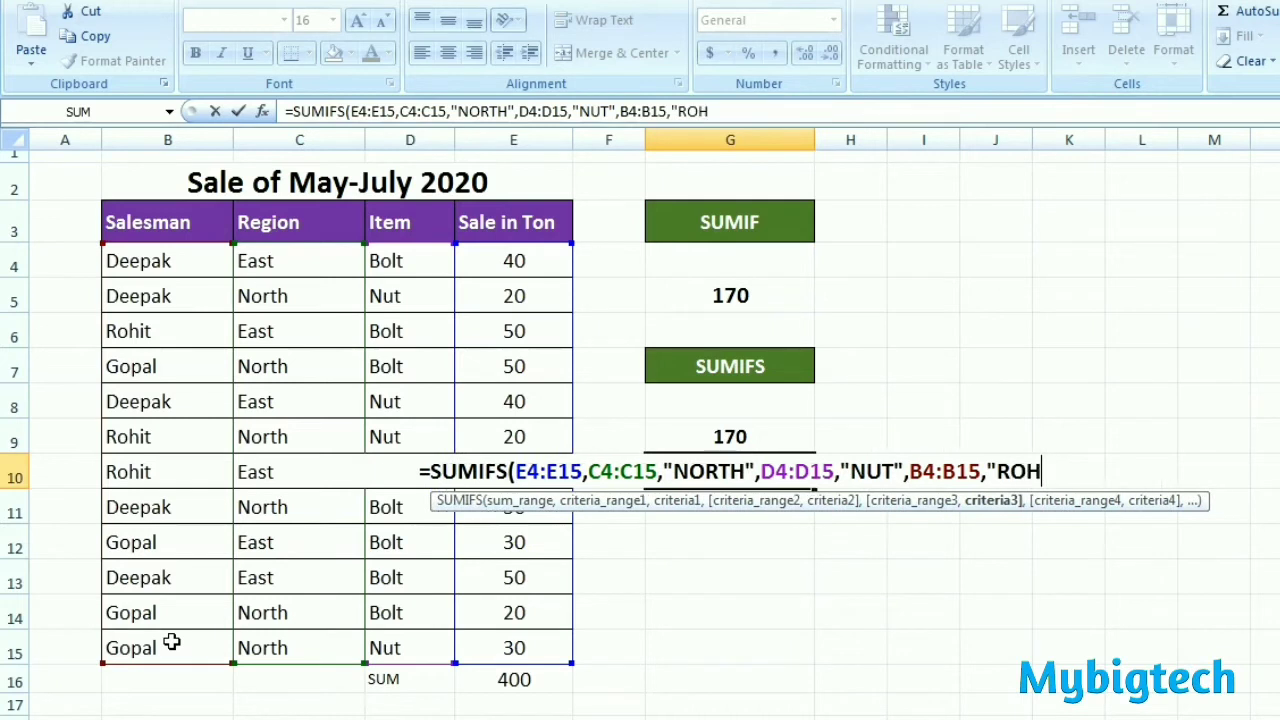
pyautogui.write('IT"')
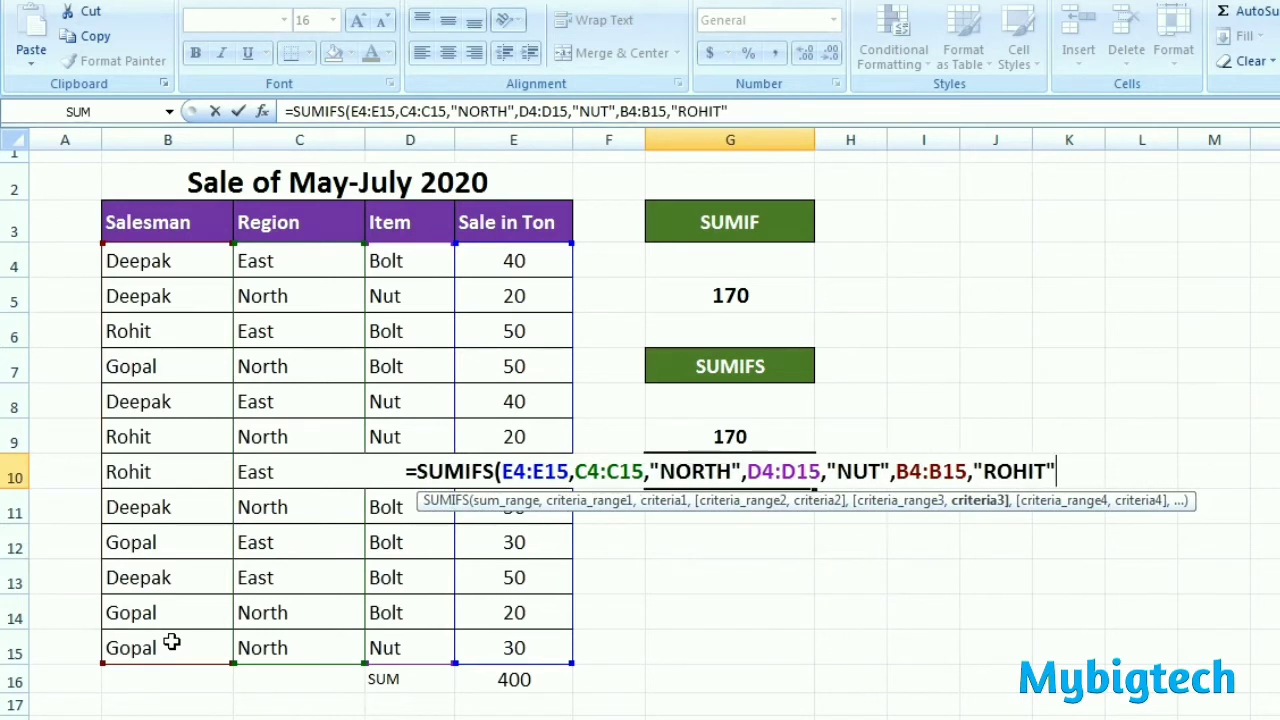
pyautogui.write(')')
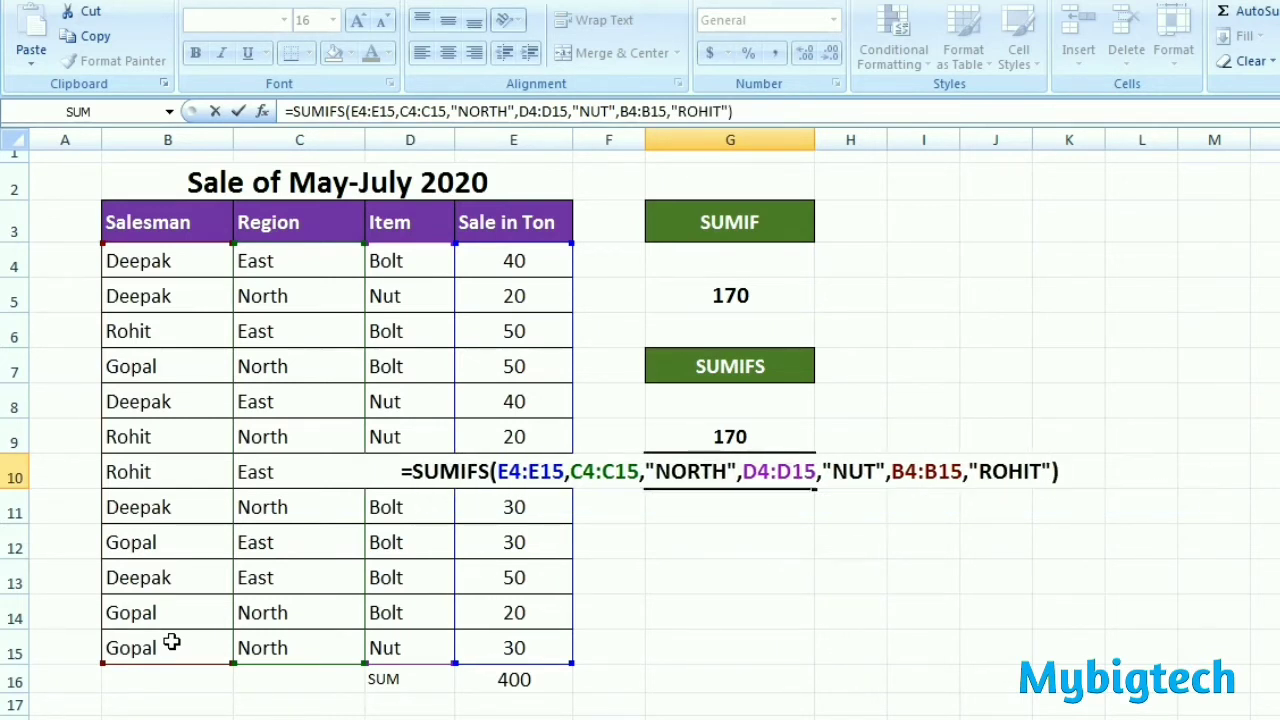
pyautogui.press('Return')
# Step: Compare the three-condition SUMIFS result in G10 with the matching sales record in row 9
pyautogui.click(783, 470)
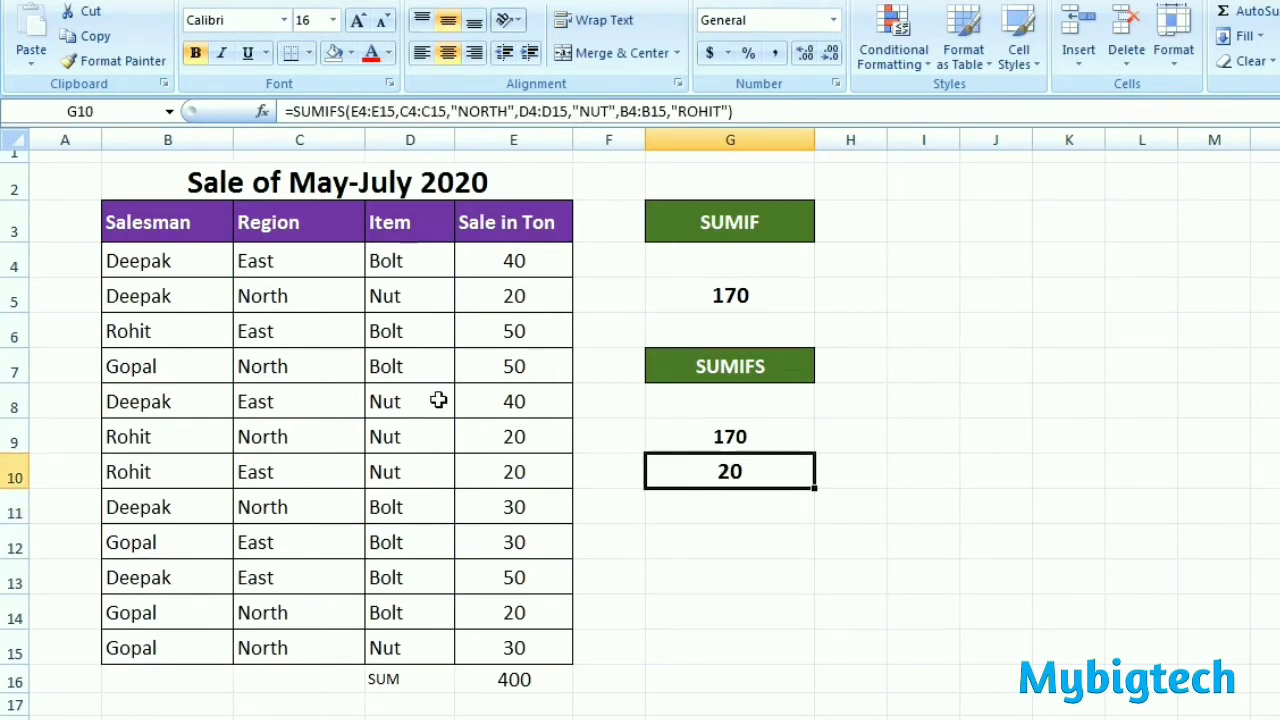
pyautogui.click(305, 296)
pyautogui.click(746, 481)
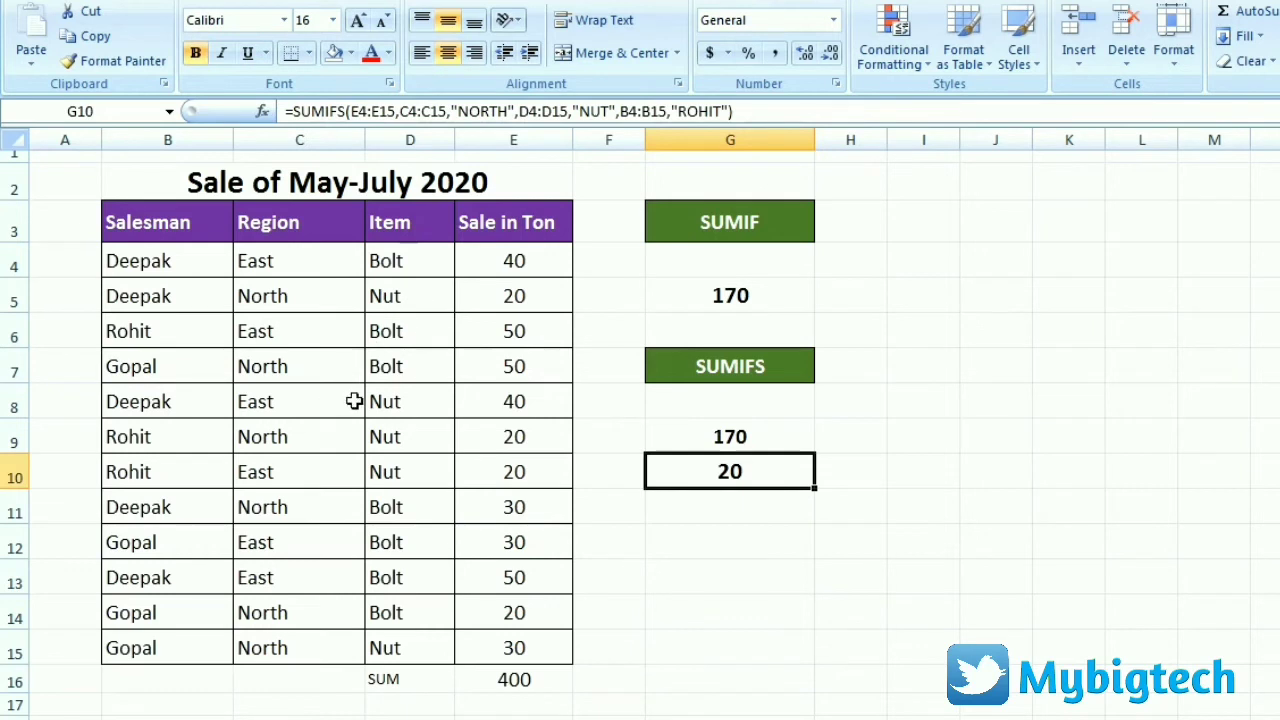
pyautogui.click(522, 437)
pyautogui.moveTo(177, 437); pyautogui.dragTo(522, 437)
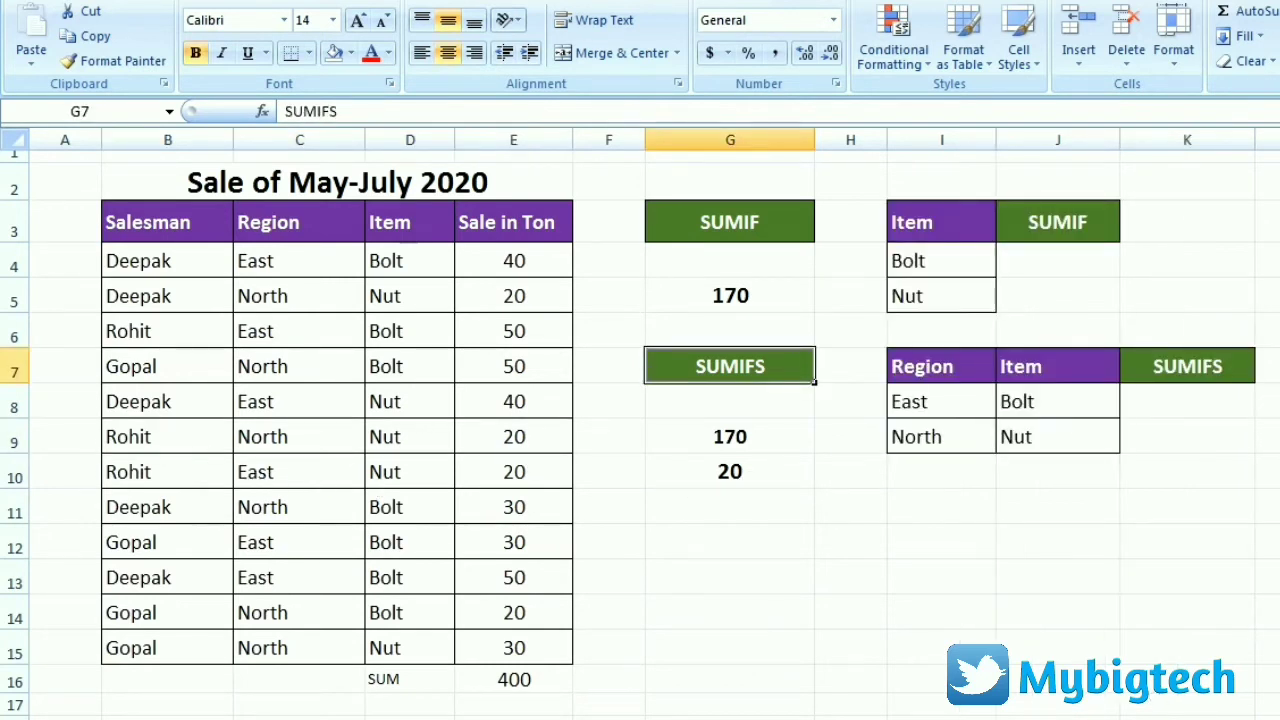
# Step: Total the Bolt sales in J4 with a SUMIF formula using range D4:D15, criterion cell I4 and sum range E4:E15
pyautogui.click(1080, 254)
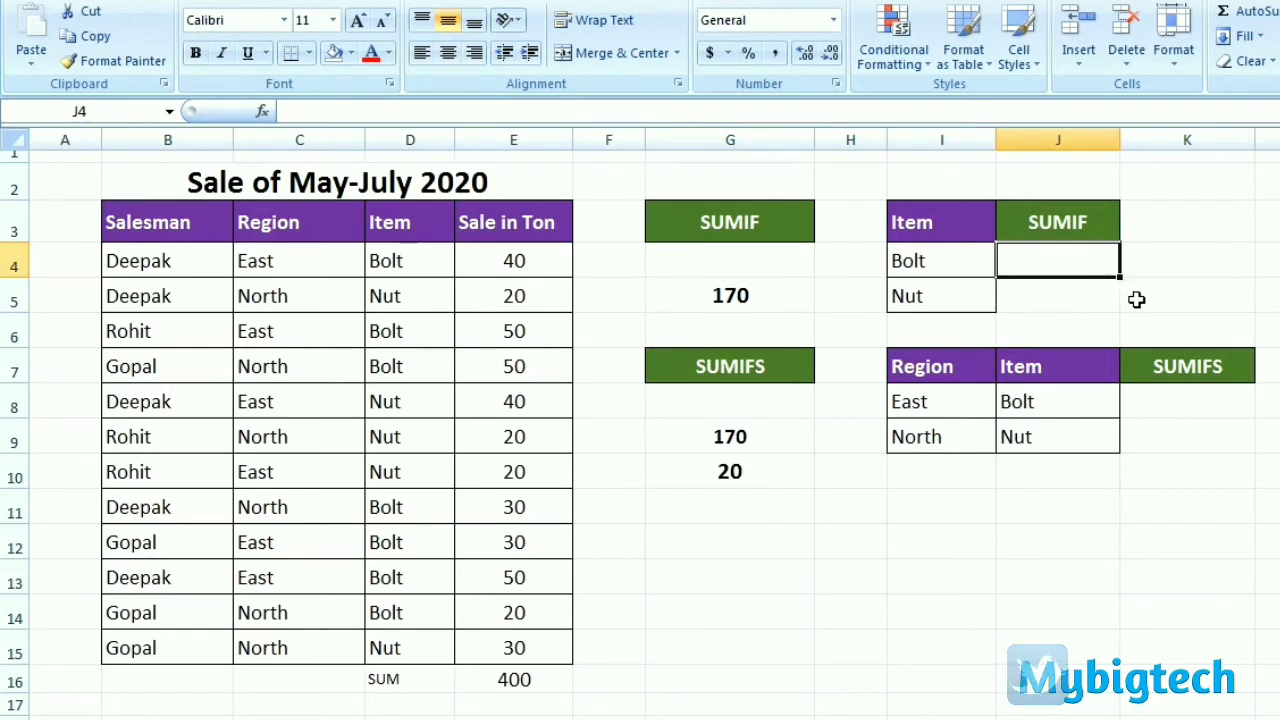
pyautogui.write('=')
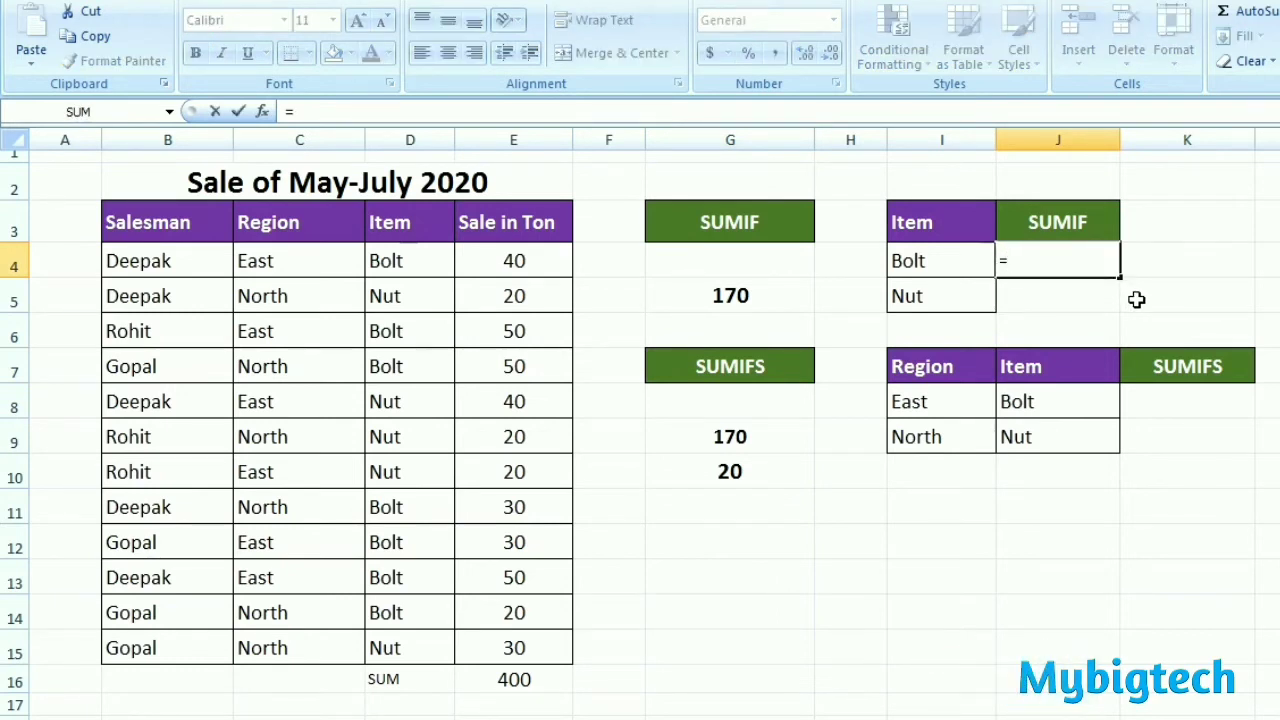
pyautogui.write('SUM')
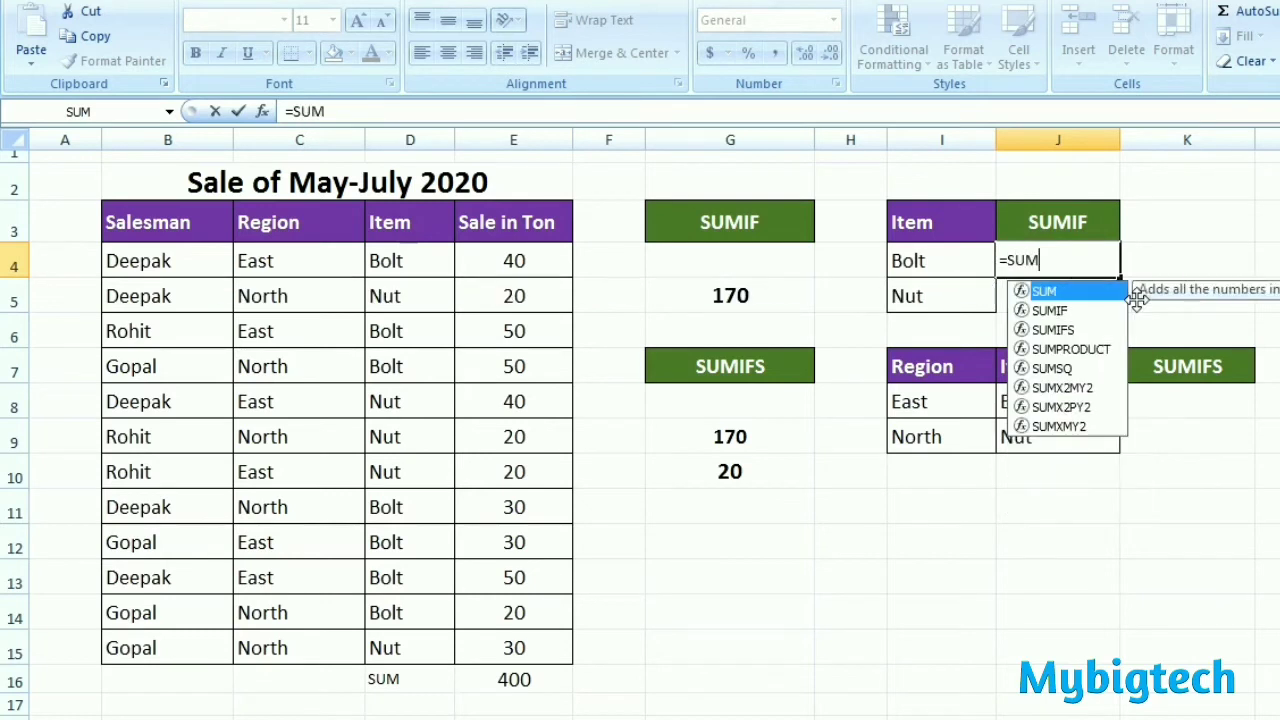
pyautogui.write('IF(')
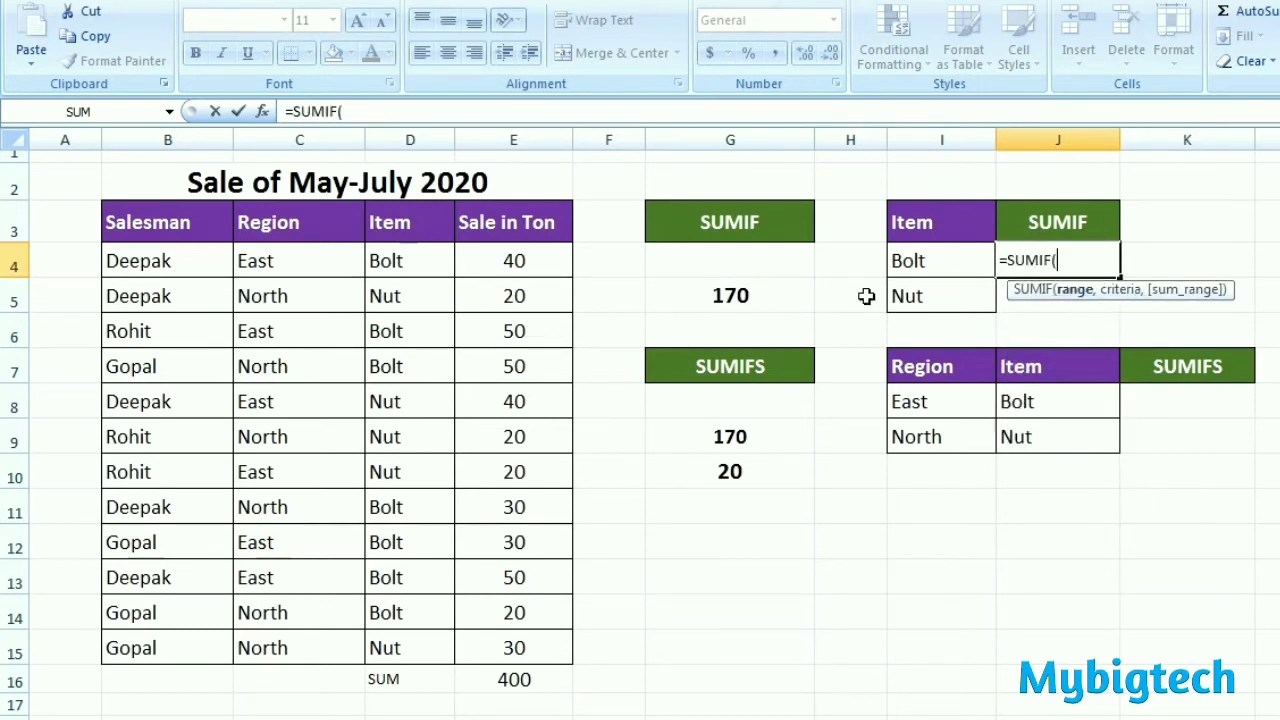
pyautogui.moveTo(394, 258); pyautogui.dragTo(383, 645)
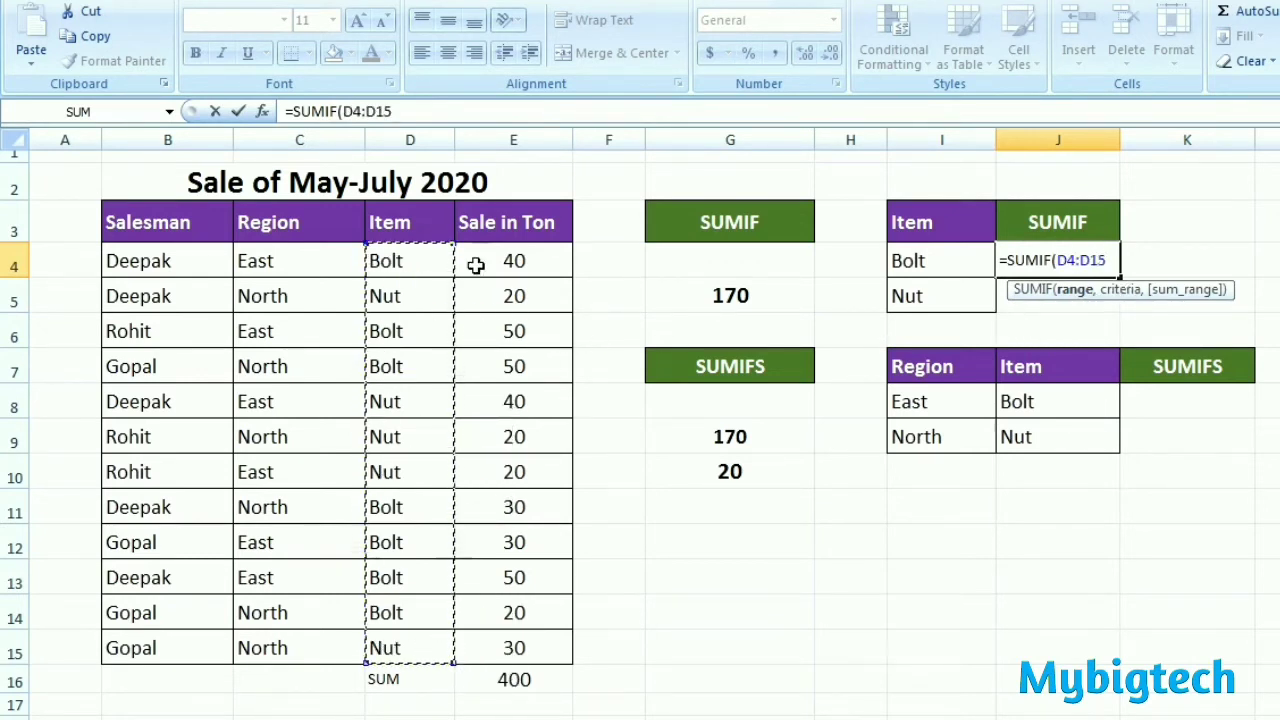
pyautogui.write(',')
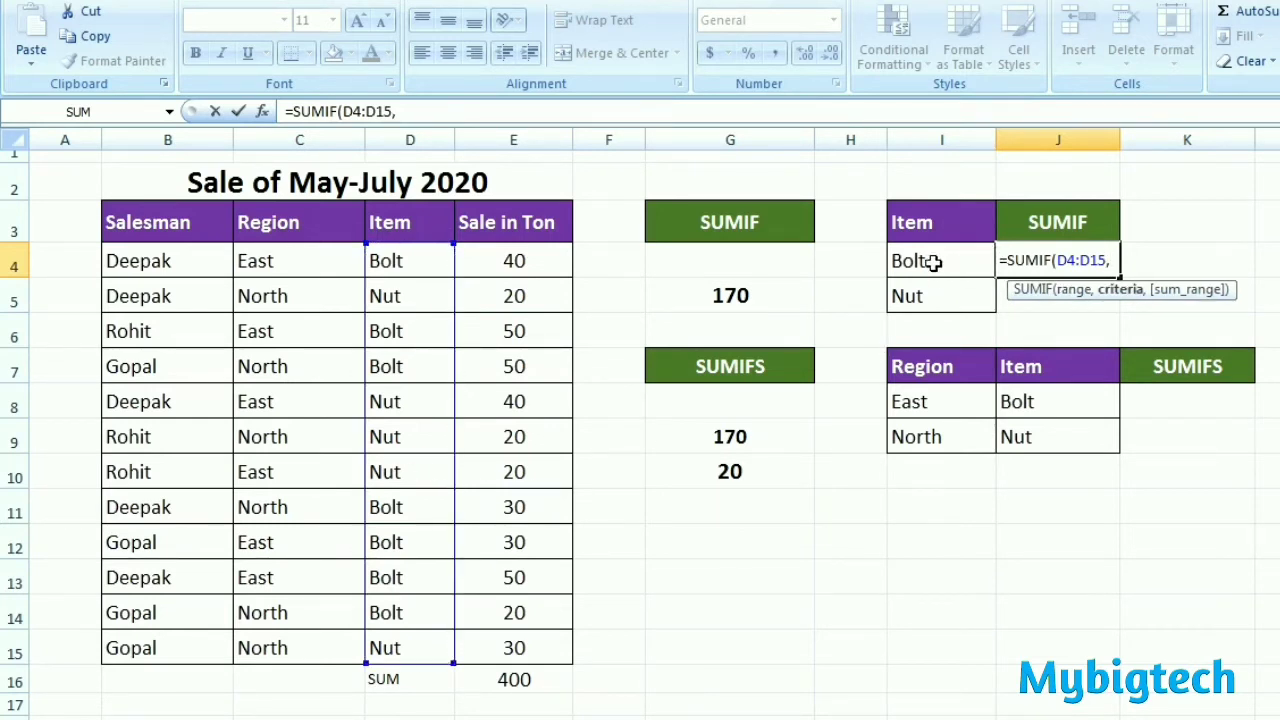
pyautogui.click(932, 261)
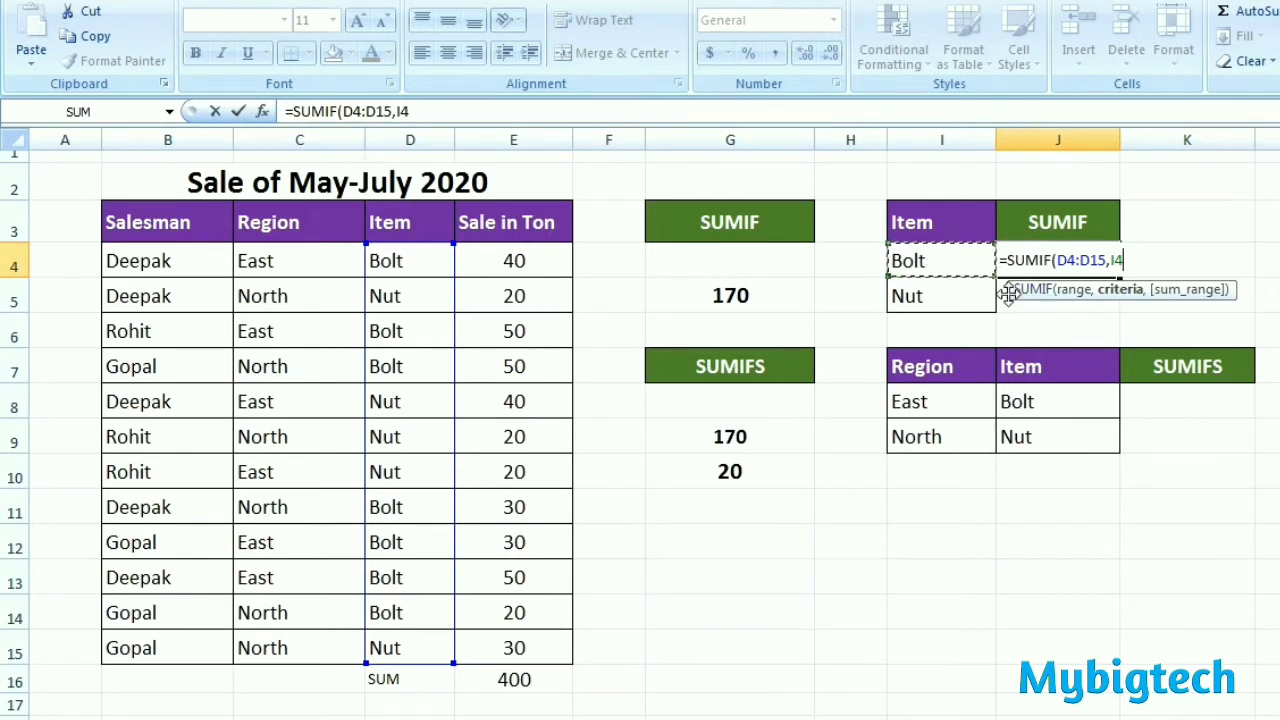
pyautogui.write(',')
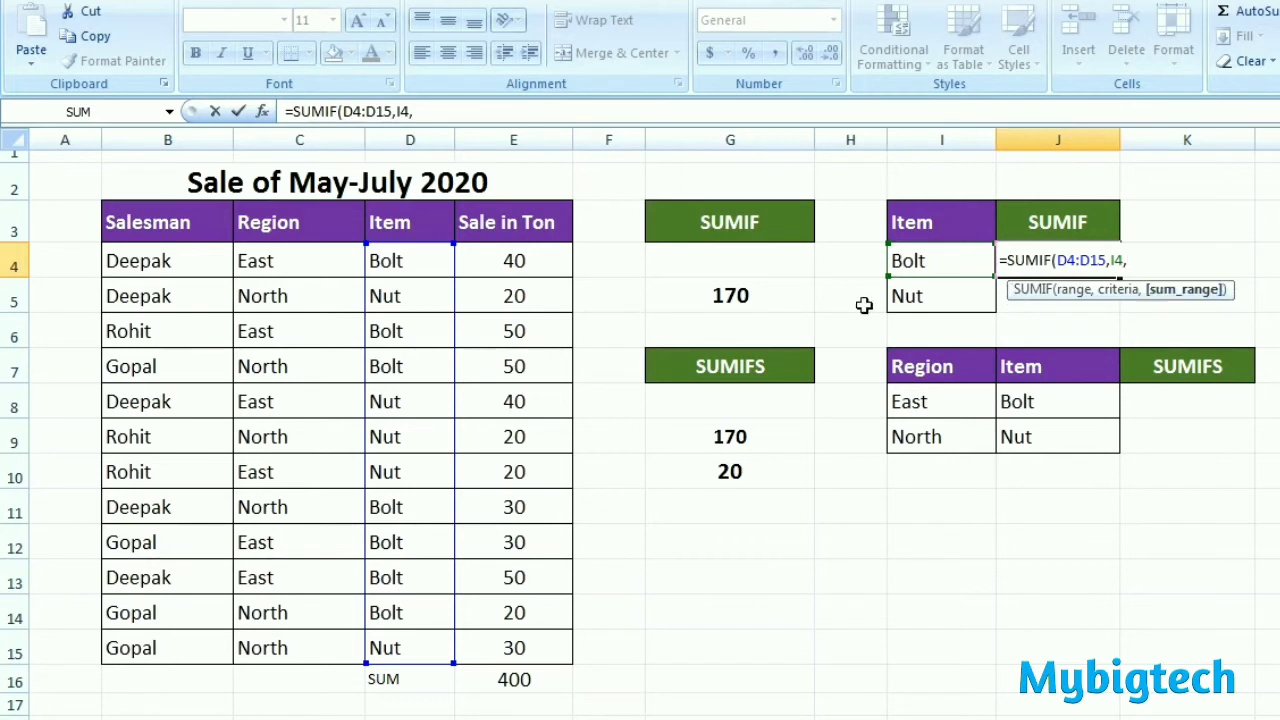
pyautogui.click(535, 262)
pyautogui.moveTo(535, 262); pyautogui.dragTo(551, 641)
pyautogui.write(')')
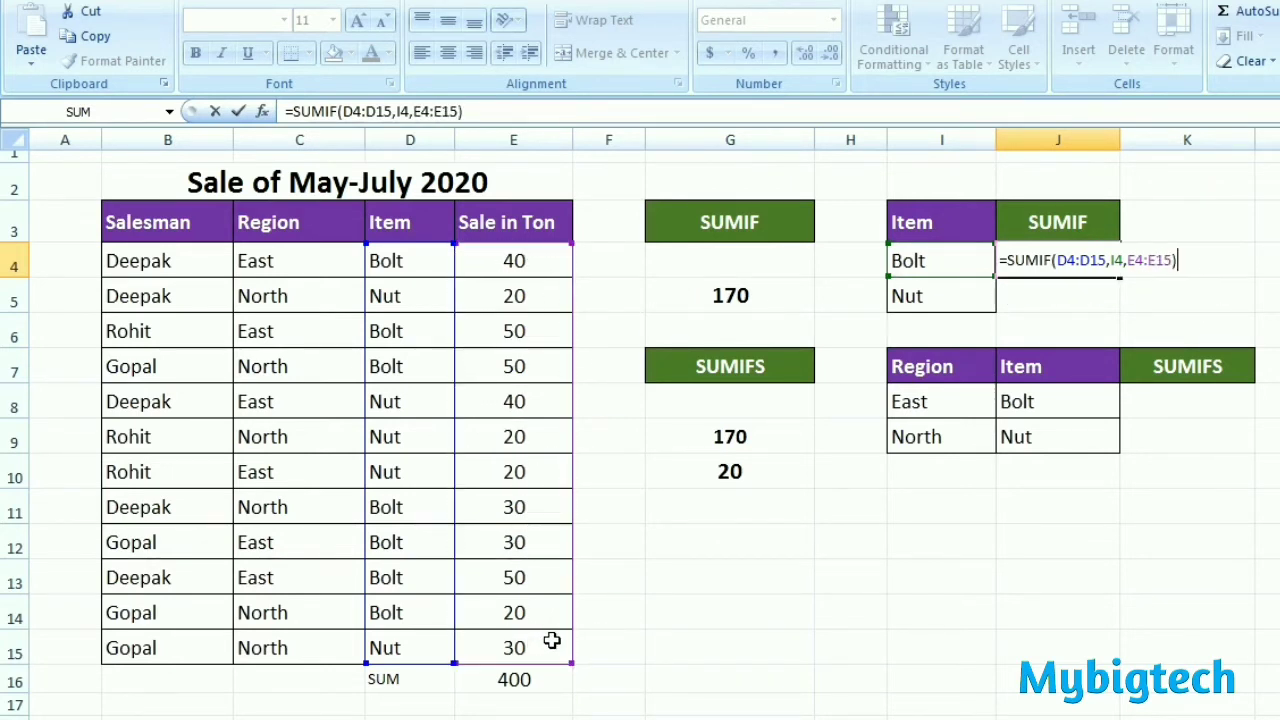
pyautogui.press('Return')
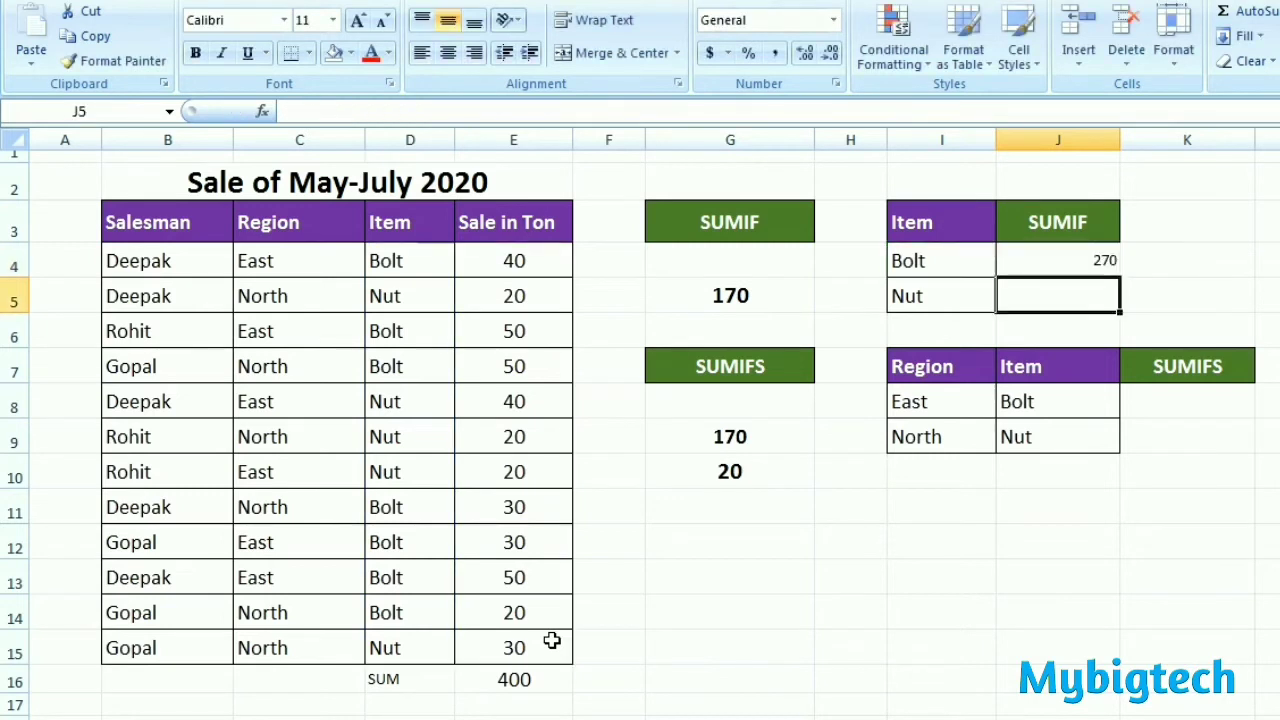
# Step: Format J4:J5 as centred, bold text at font size 14
pyautogui.click(1048, 269)
pyautogui.moveTo(1048, 269); pyautogui.dragTo(1050, 298)
pyautogui.click(448, 52)
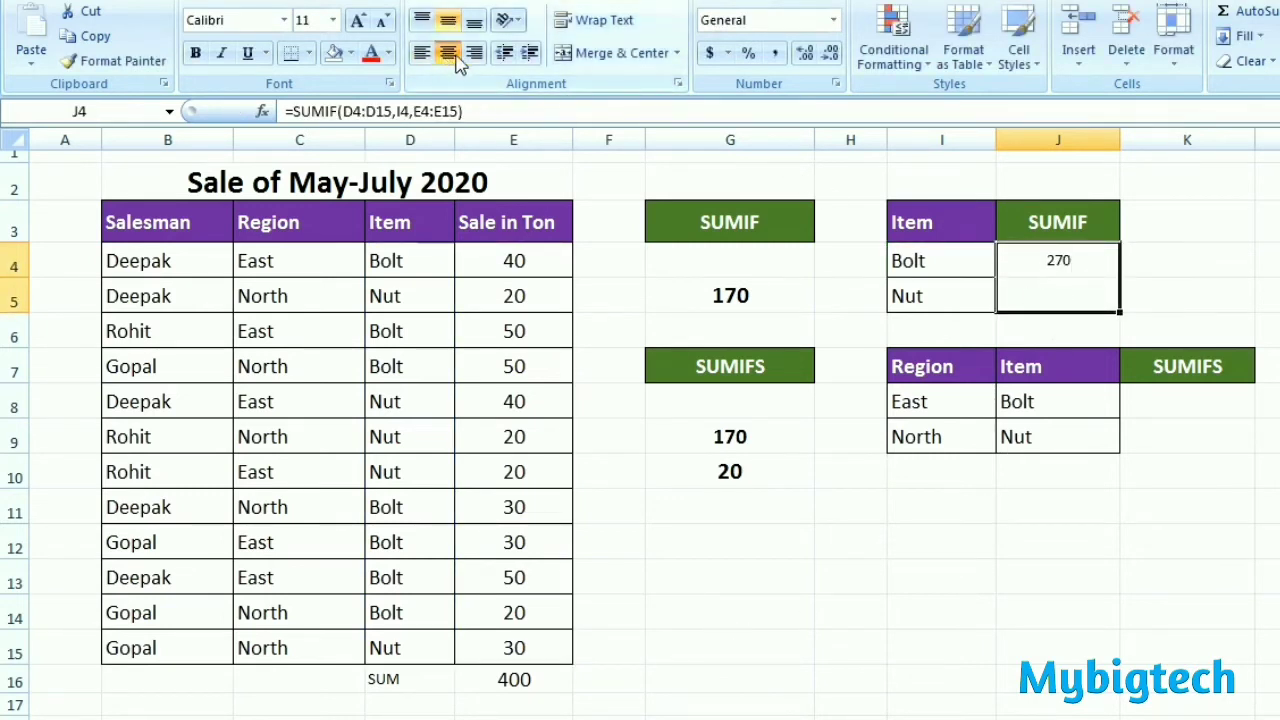
pyautogui.click(357, 22)
pyautogui.click(357, 22)
pyautogui.click(195, 52)
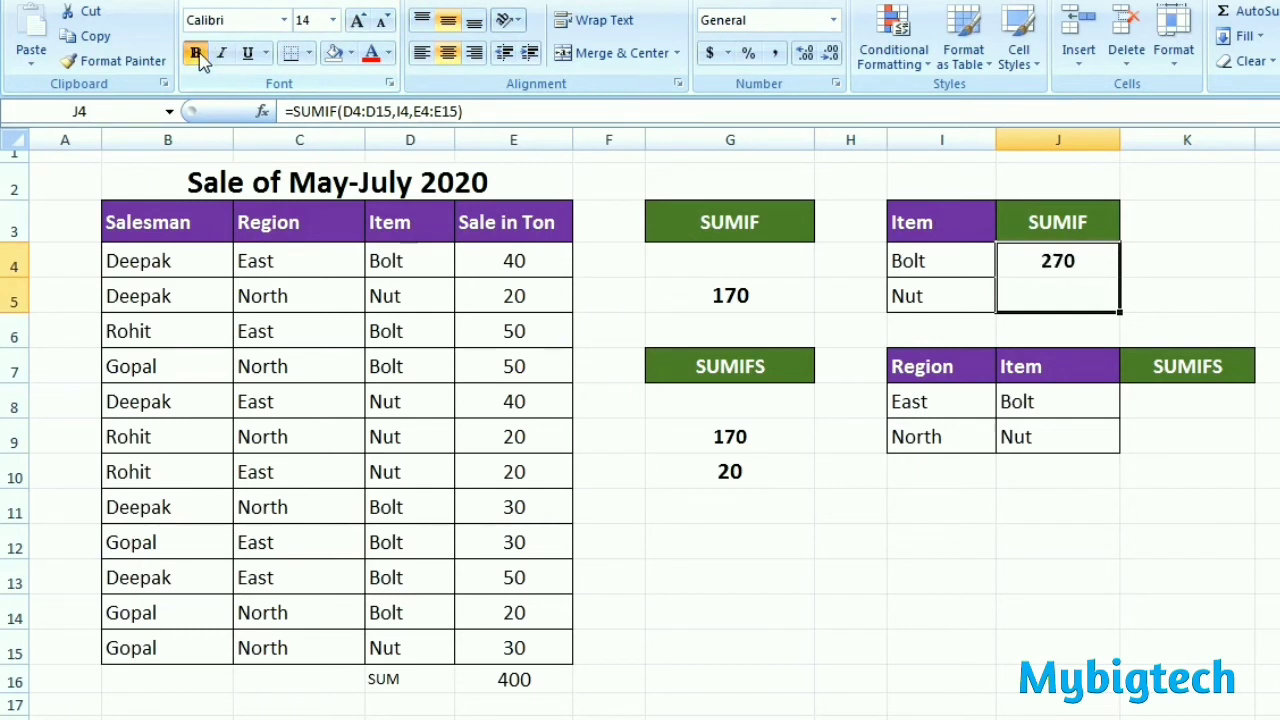
# Step: Apply all borders to the item summary cells I4:J5
pyautogui.click(1183, 292)
pyautogui.moveTo(986, 275); pyautogui.dragTo(1051, 281)
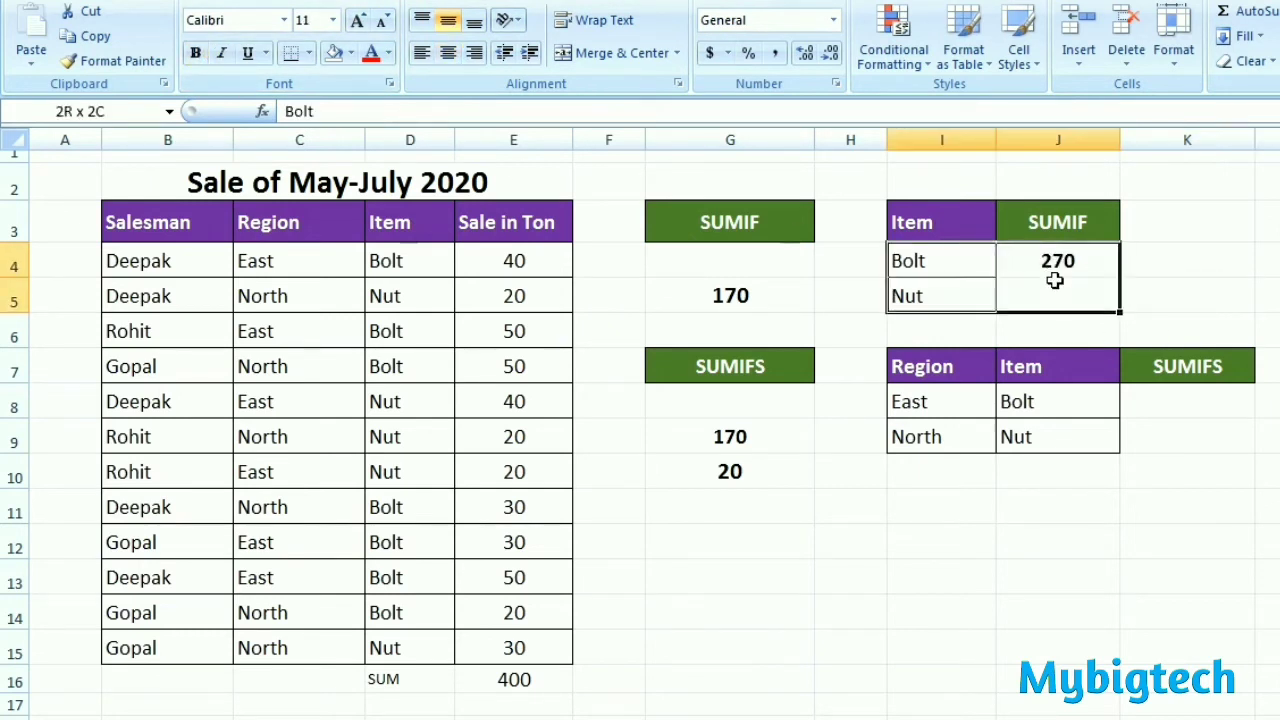
pyautogui.click(308, 52)
pyautogui.click(349, 237)
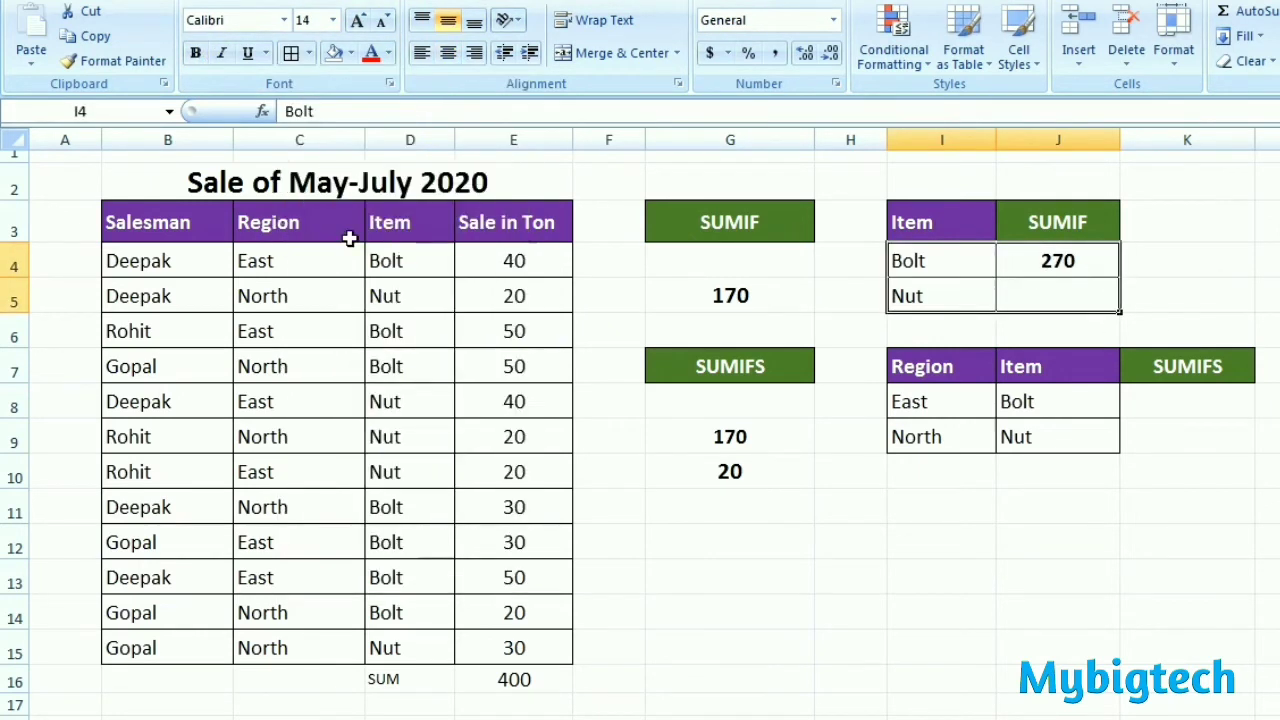
pyautogui.click(1153, 285)
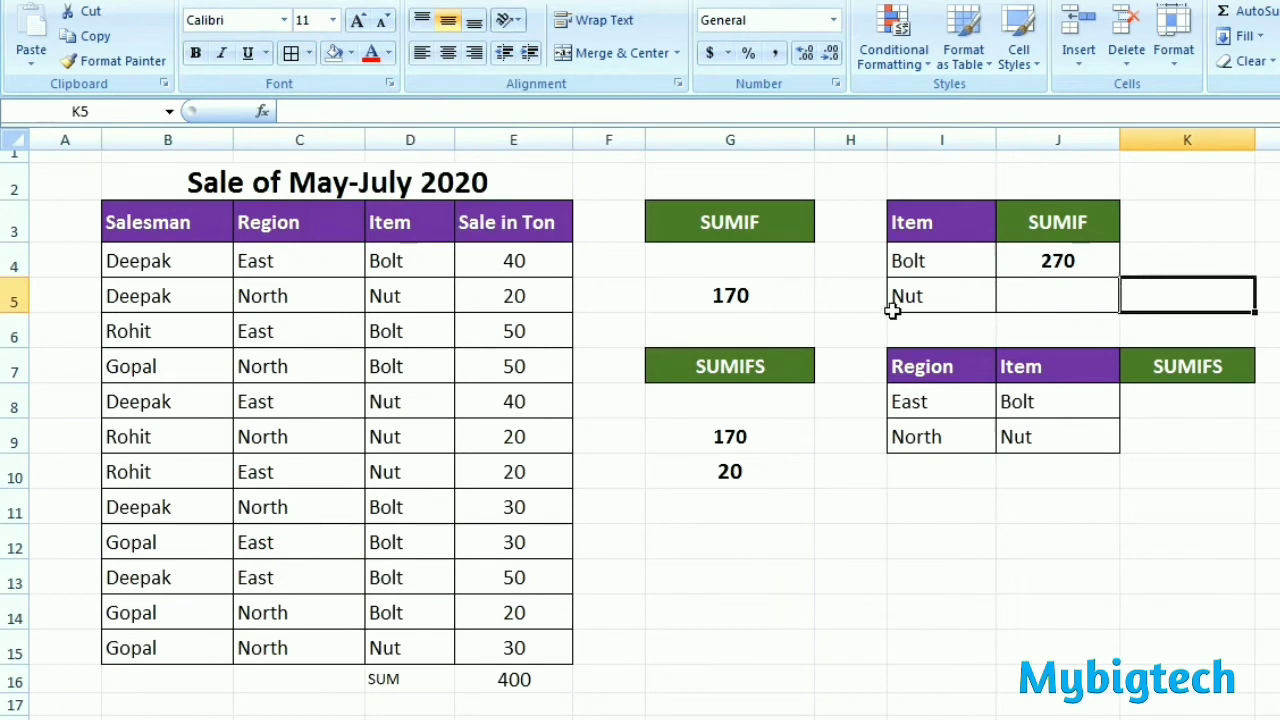
# Step: Total the Nut sales in J5 with a SUMIF formula using range D4:D15, criterion cell I5 and sum range E4:E15
pyautogui.click(1034, 291)
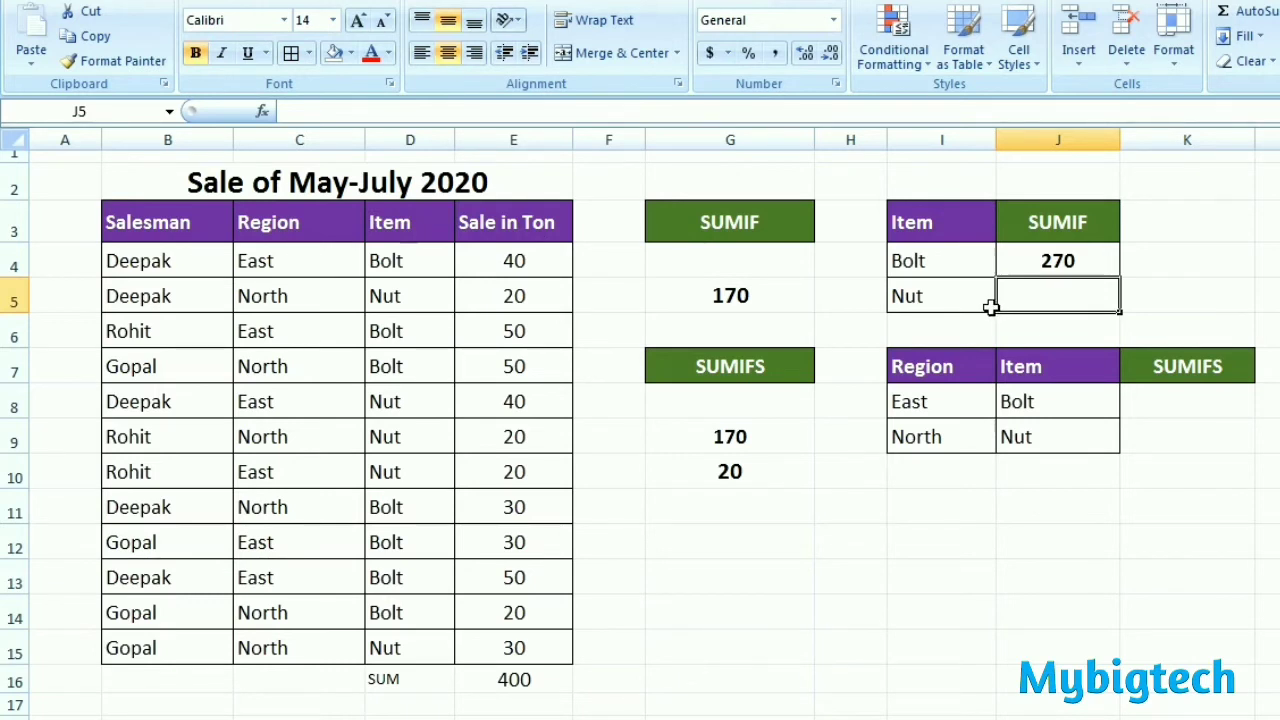
pyautogui.write('=')
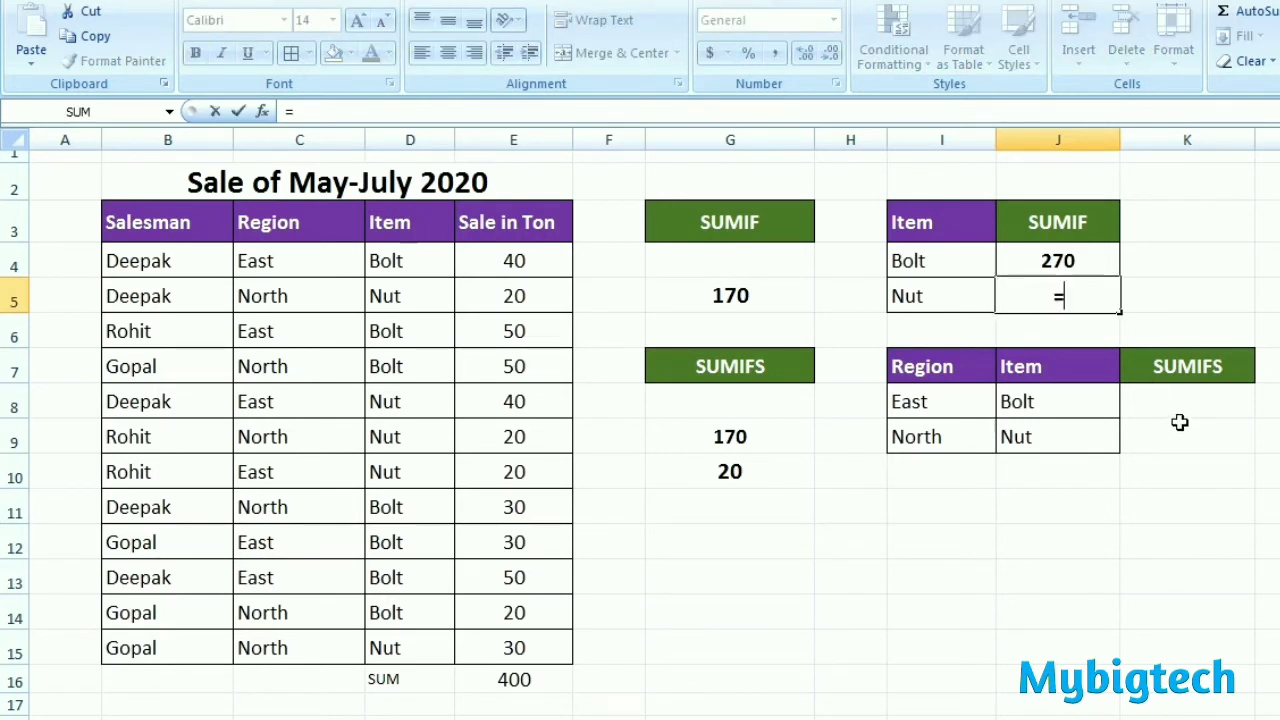
pyautogui.write('S')
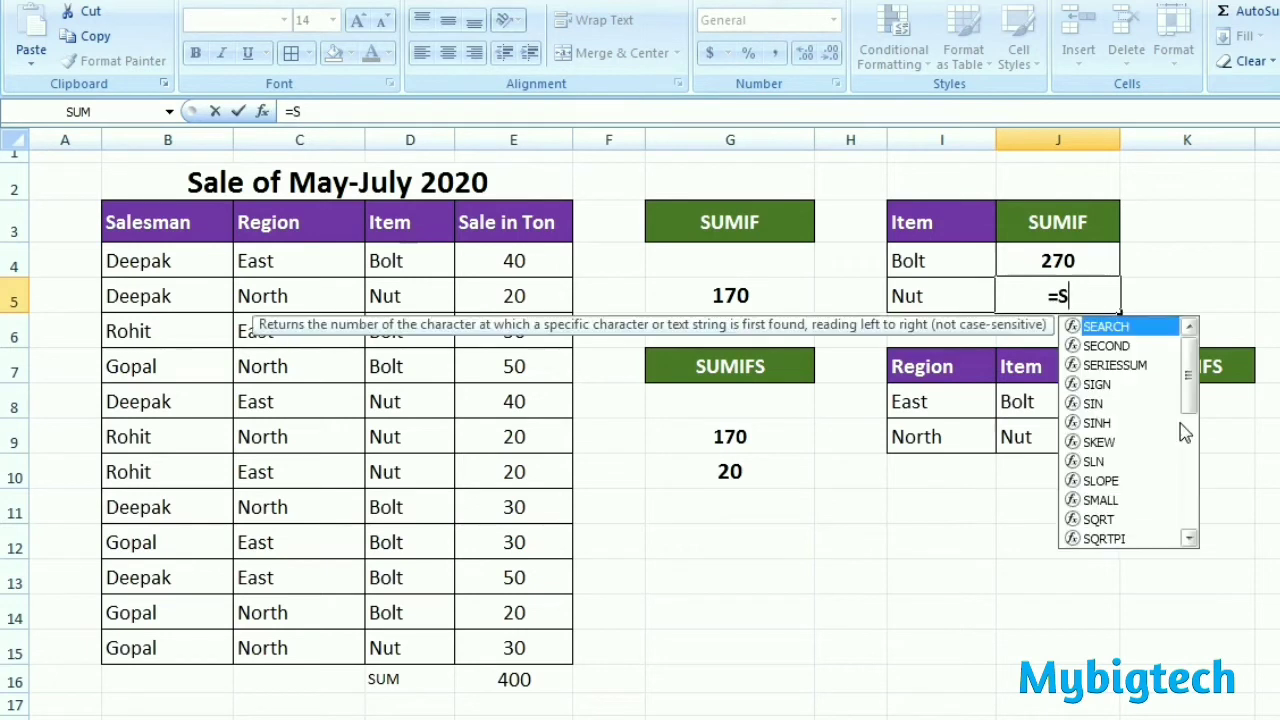
pyautogui.write('UMIF')
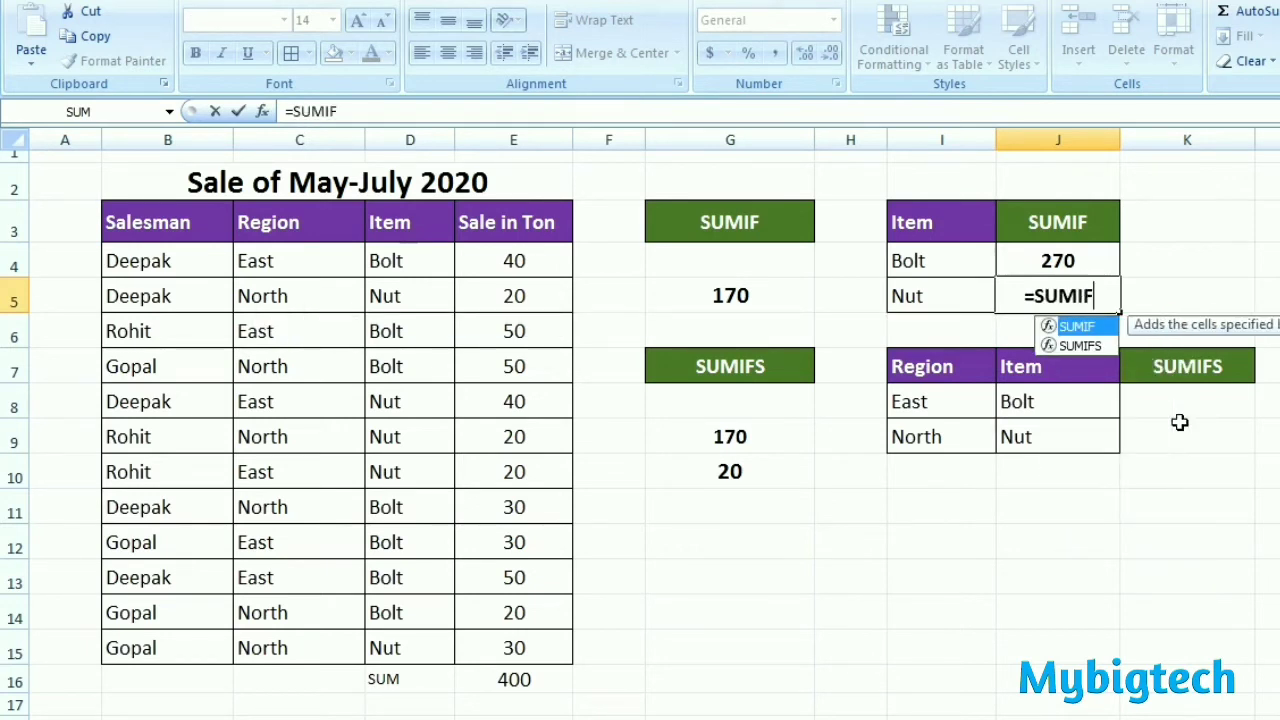
pyautogui.write('(')
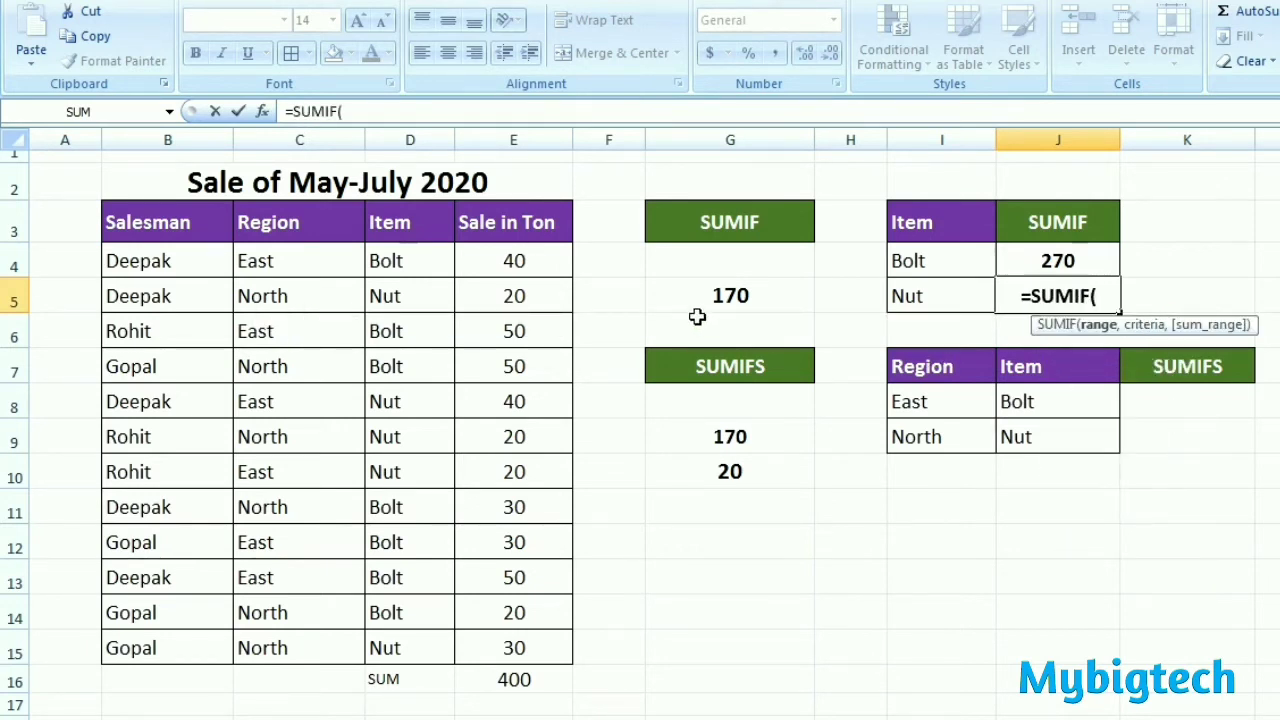
pyautogui.moveTo(415, 264); pyautogui.dragTo(415, 650)
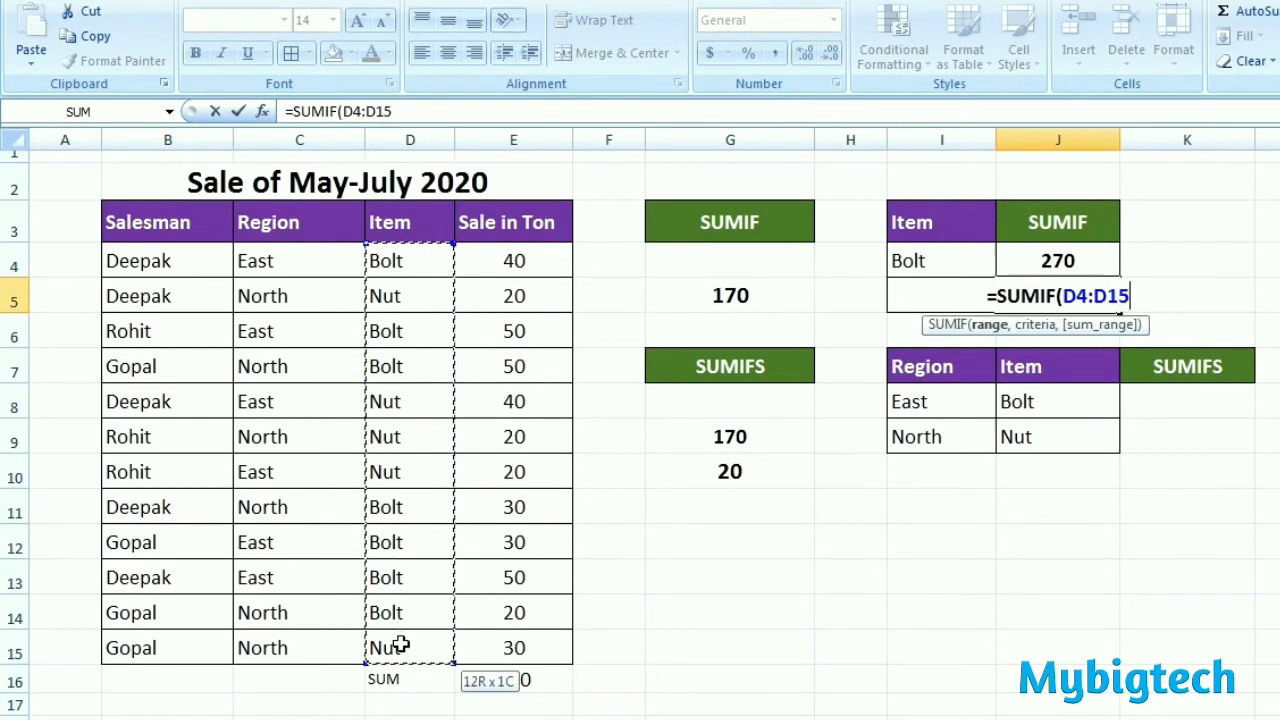
pyautogui.write(',')
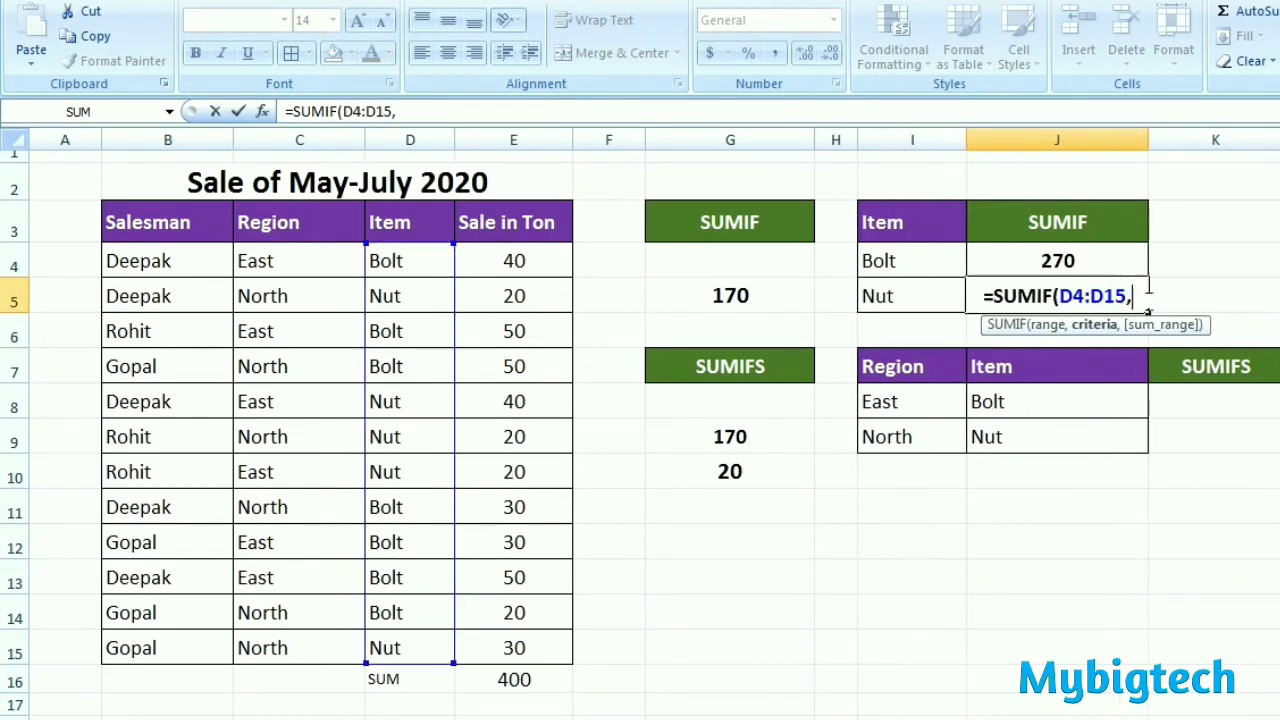
pyautogui.click(903, 297)
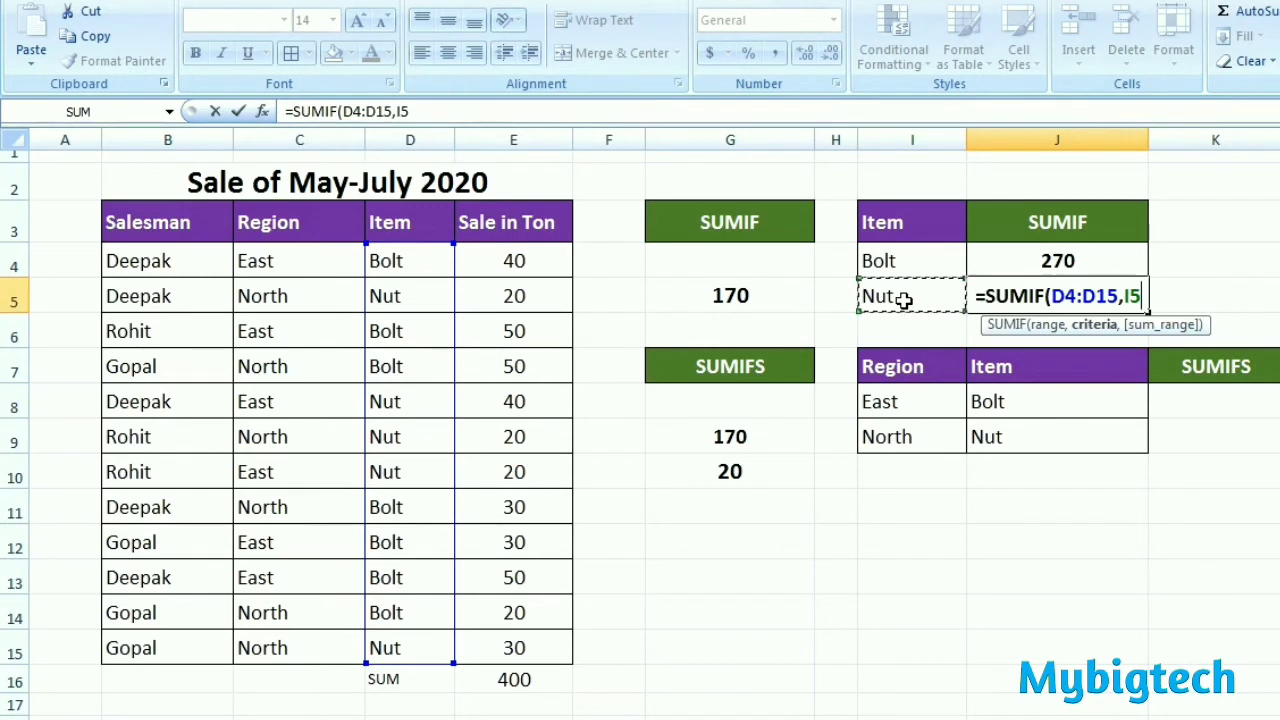
pyautogui.write(',')
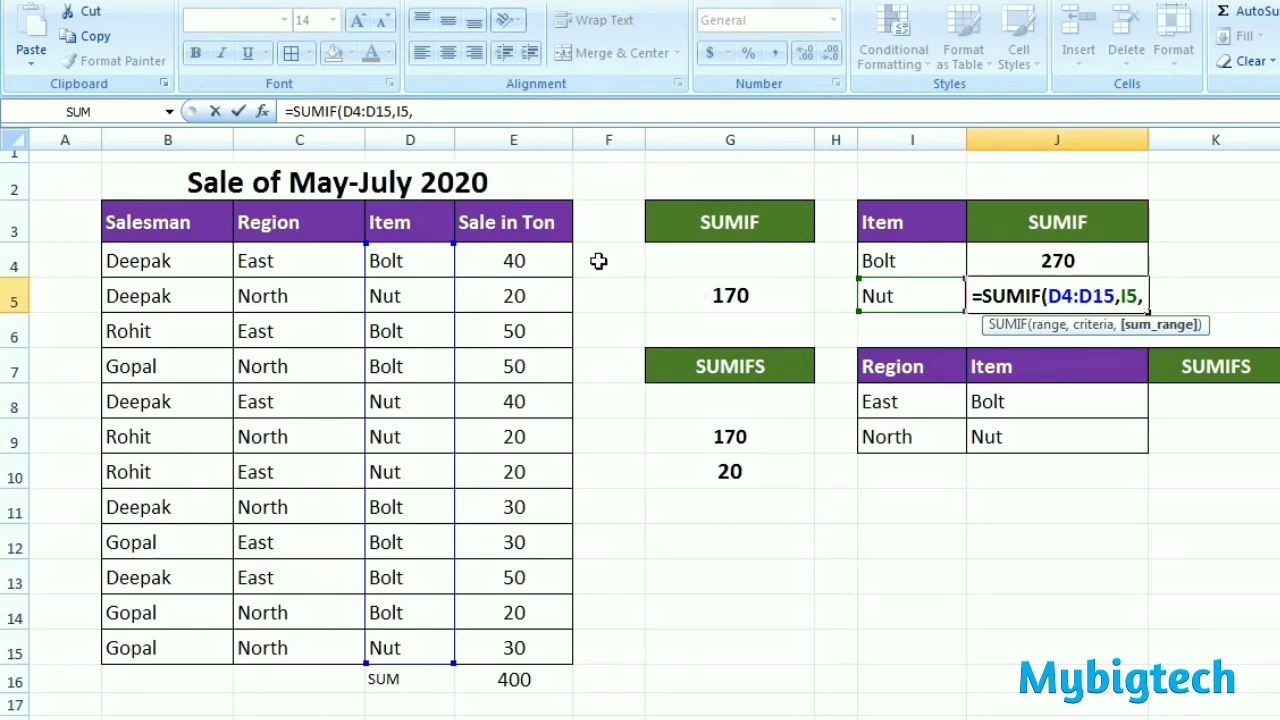
pyautogui.moveTo(544, 268); pyautogui.dragTo(541, 626)
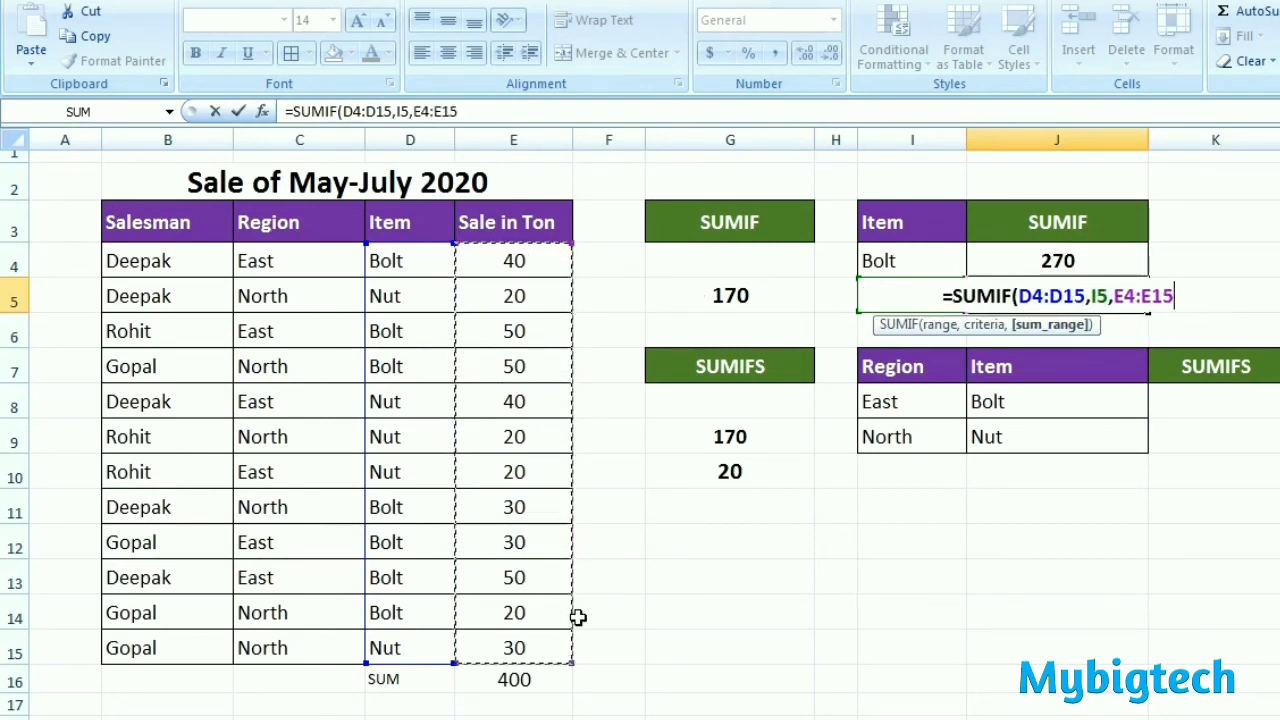
pyautogui.write(')')
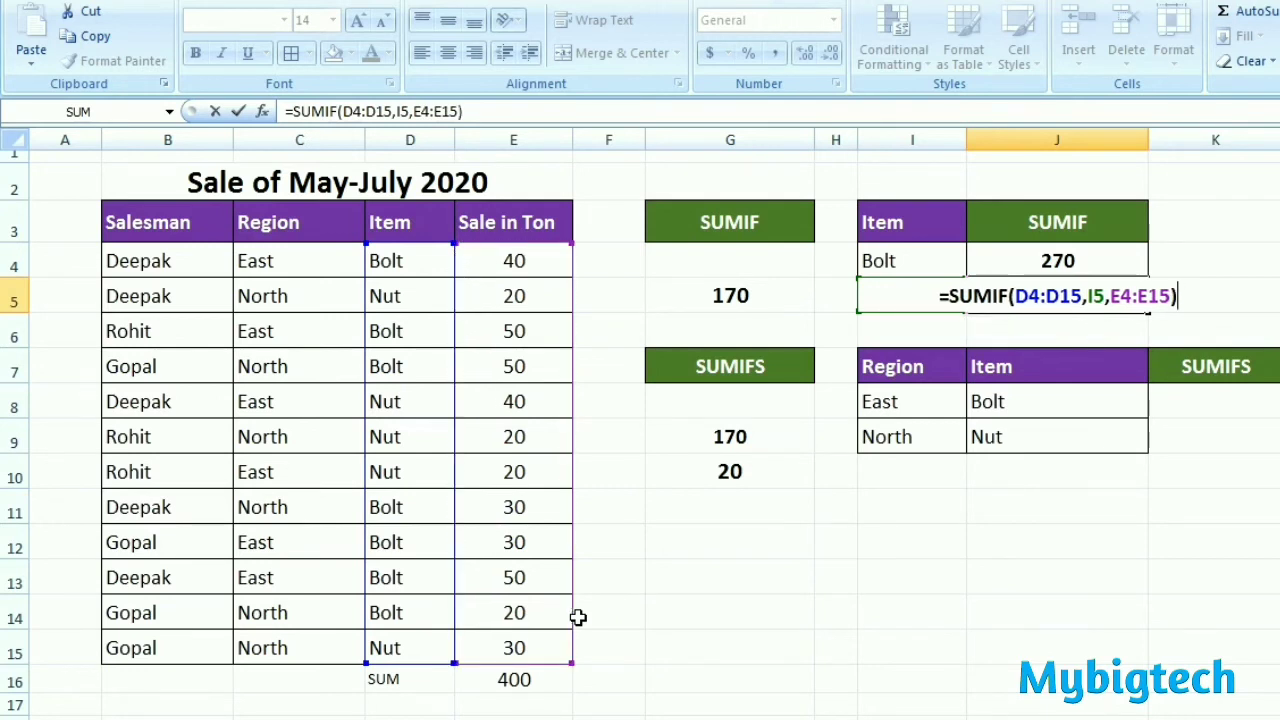
pyautogui.press('Return')
pyautogui.click(1095, 302)
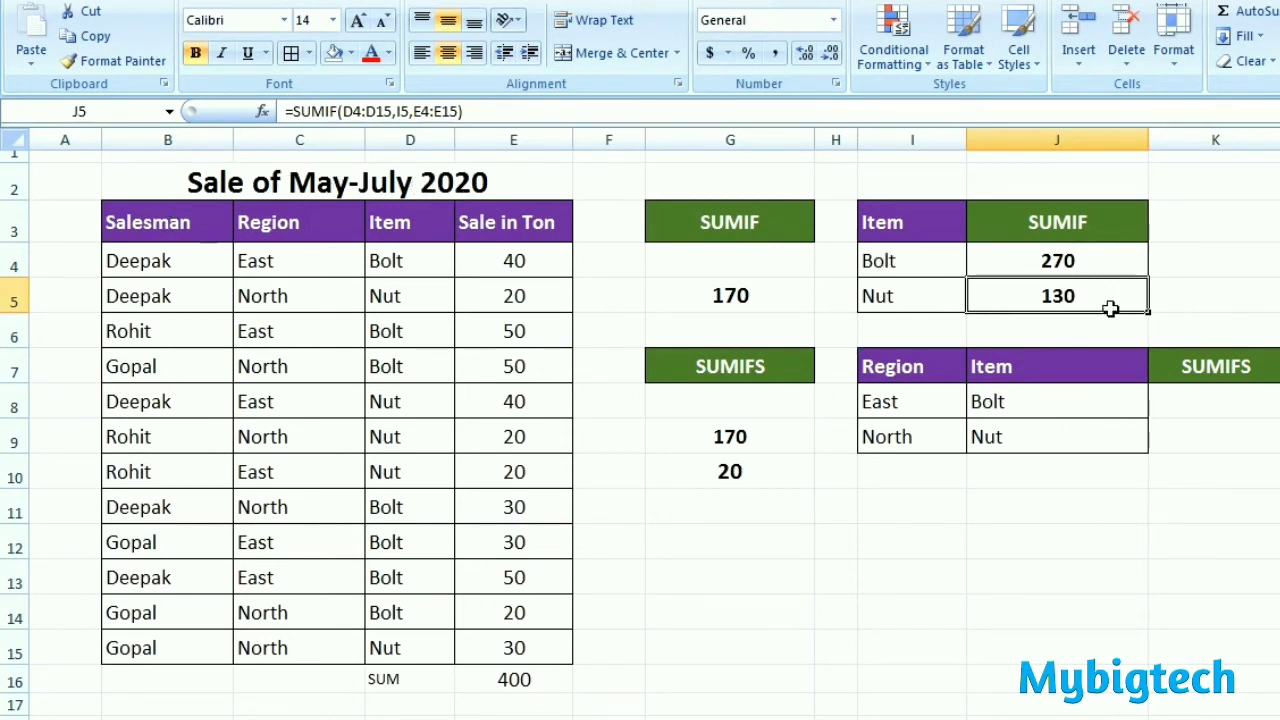
# Step: Apply all borders to the region and item summary cells I8:K9
pyautogui.click(953, 409)
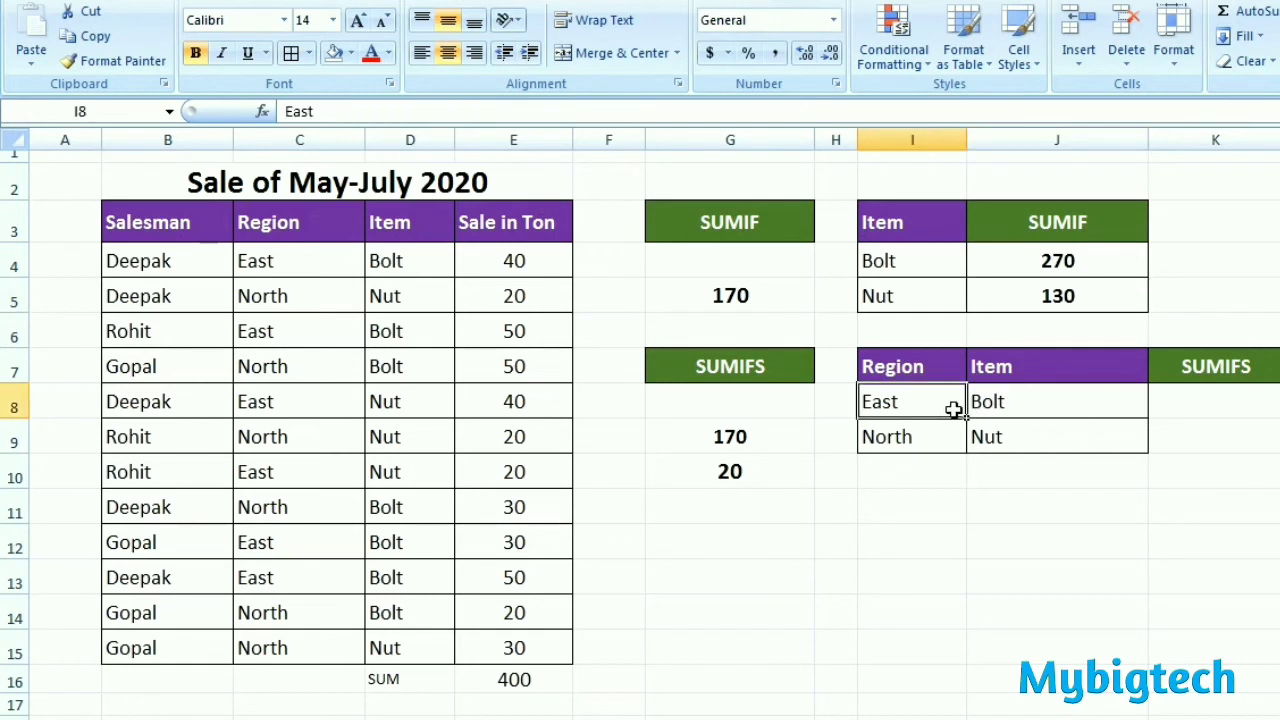
pyautogui.moveTo(953, 409); pyautogui.dragTo(1143, 414)
pyautogui.click(291, 52)
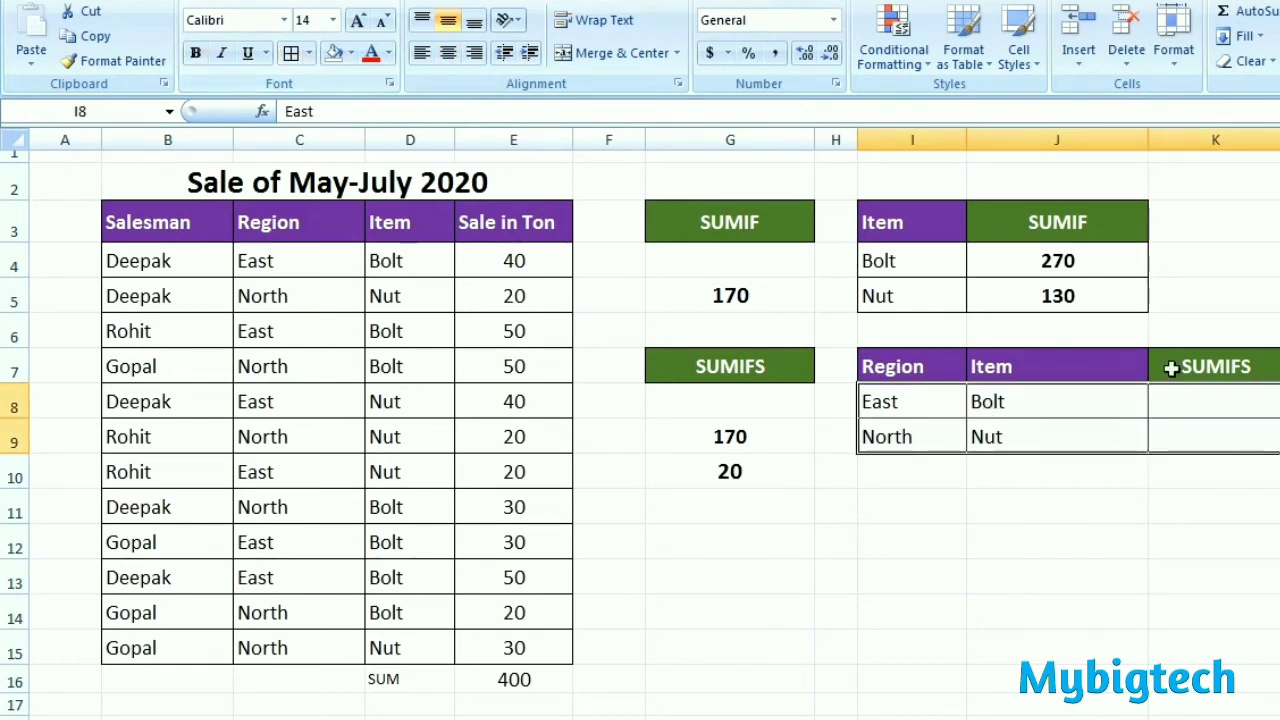
pyautogui.click(1248, 400)
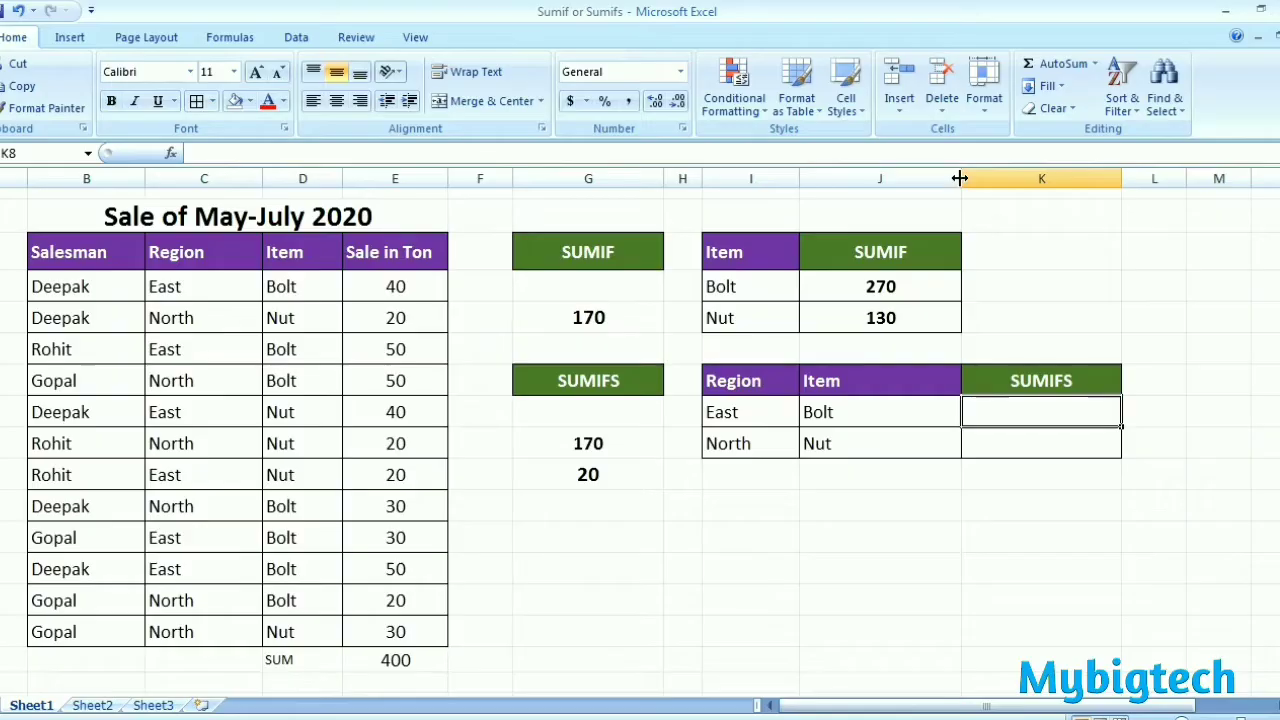
# Step: Narrow column J and slightly widen column K to fit the summary tables
pyautogui.moveTo(1148, 140); pyautogui.dragTo(1114, 140)
pyautogui.click(1077, 140)
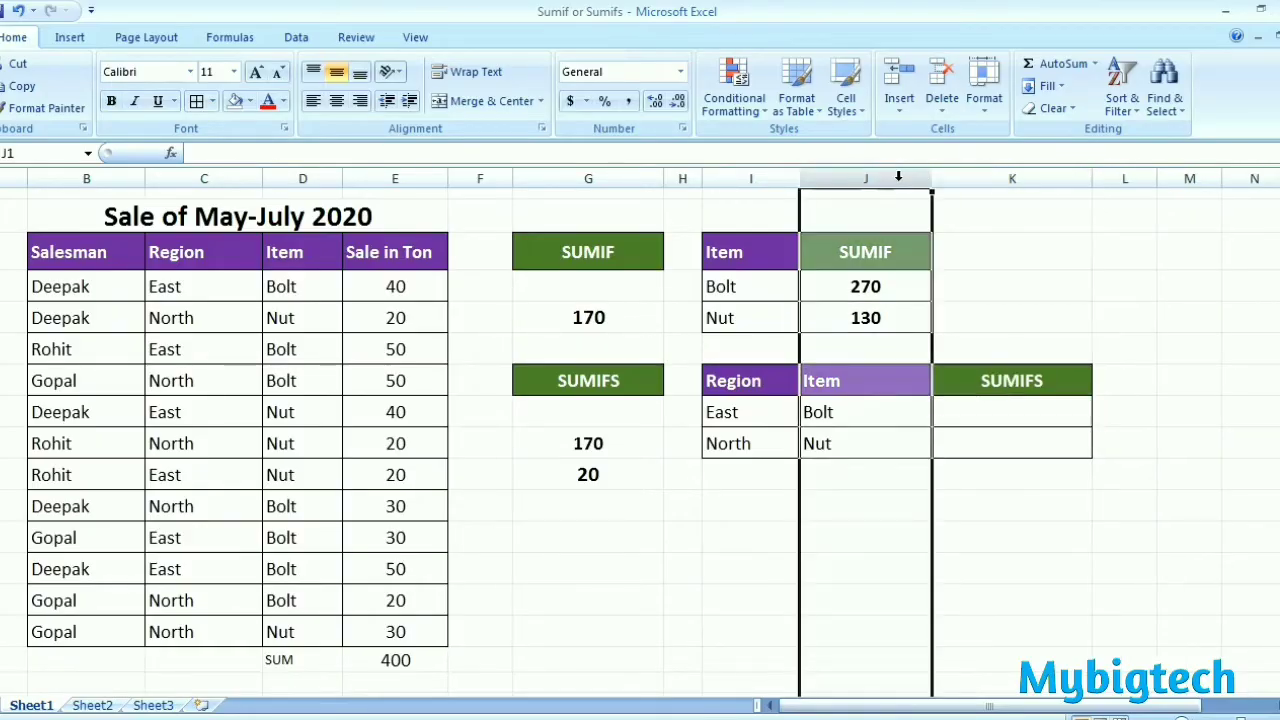
pyautogui.moveTo(931, 180); pyautogui.dragTo(903, 178)
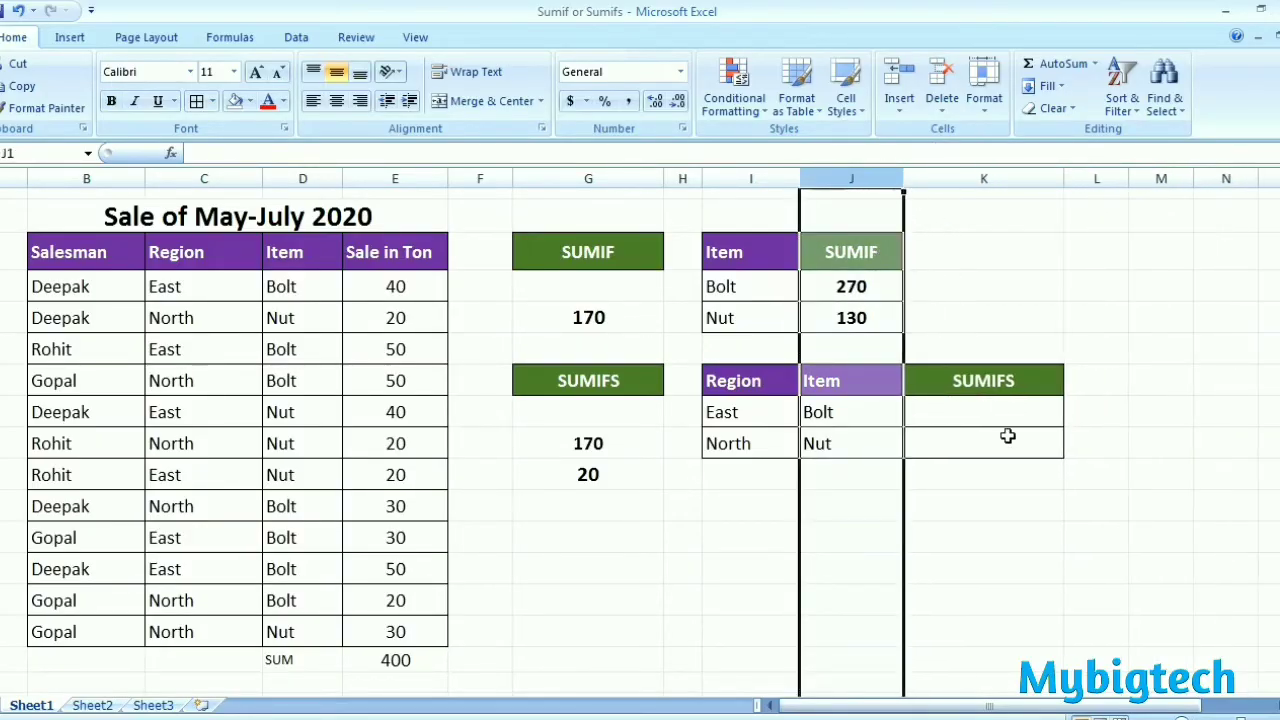
pyautogui.click(1010, 420)
pyautogui.moveTo(1063, 178); pyautogui.dragTo(1070, 178)
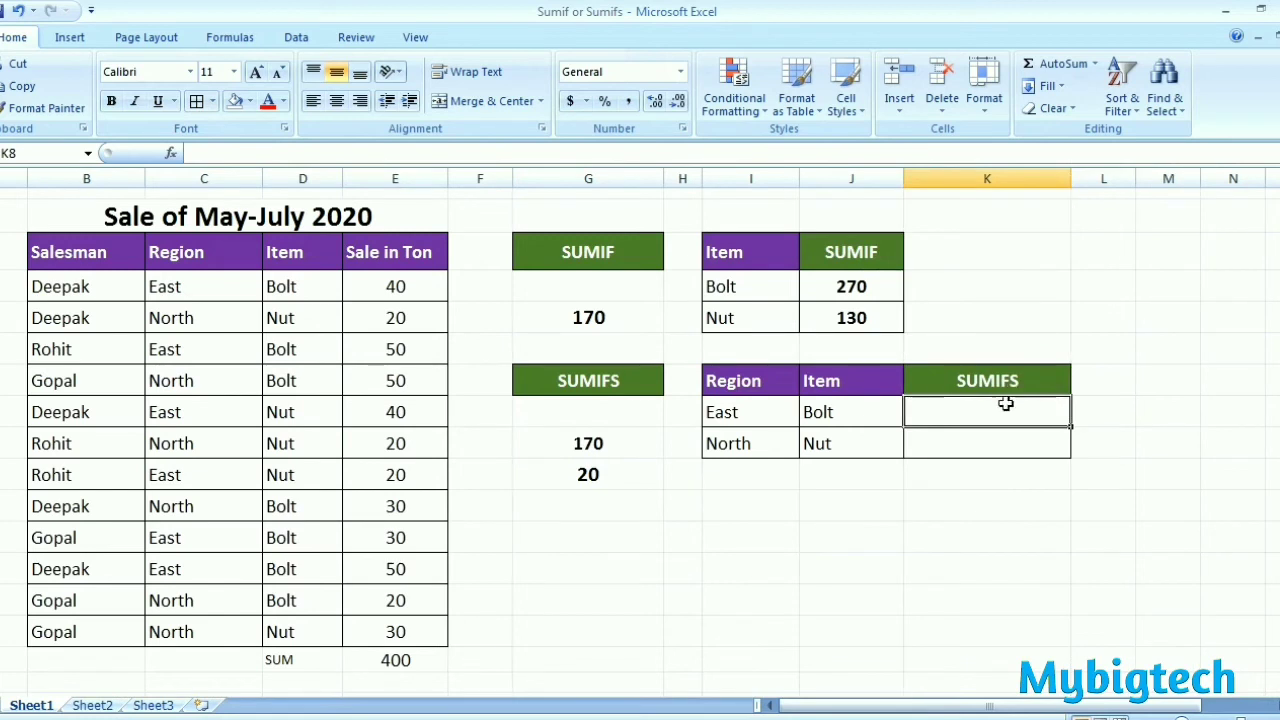
# Step: Total the East Bolt sales in K8 with a SUMIFS formula summing E4:E15, matching C4:C15 to I8 and D4:D15 to J8
pyautogui.write('=')
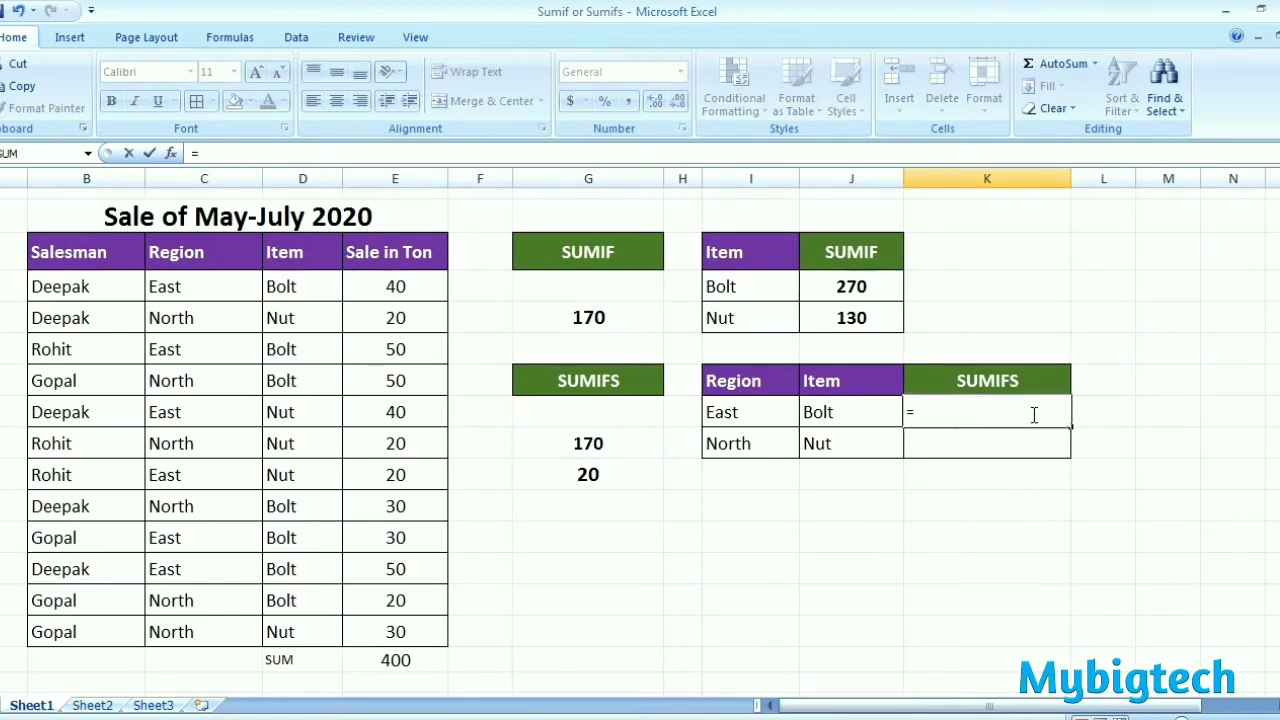
pyautogui.write('SUMIFS')
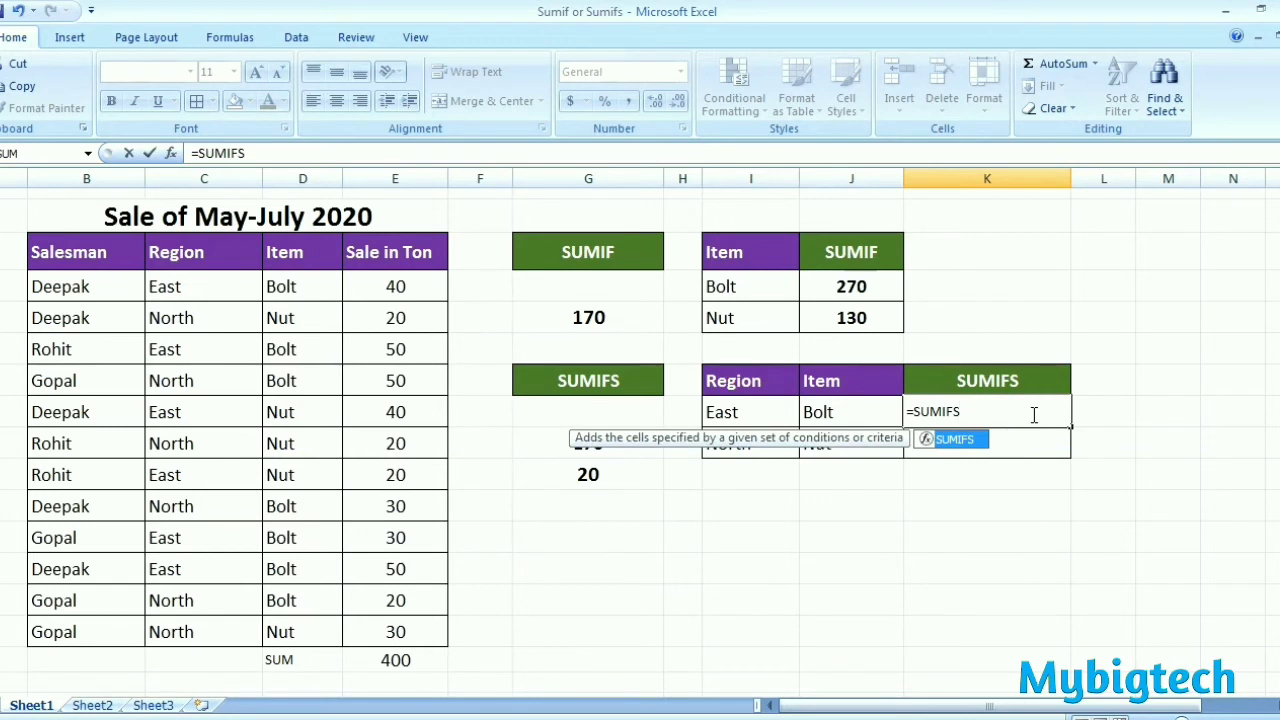
pyautogui.write('(')
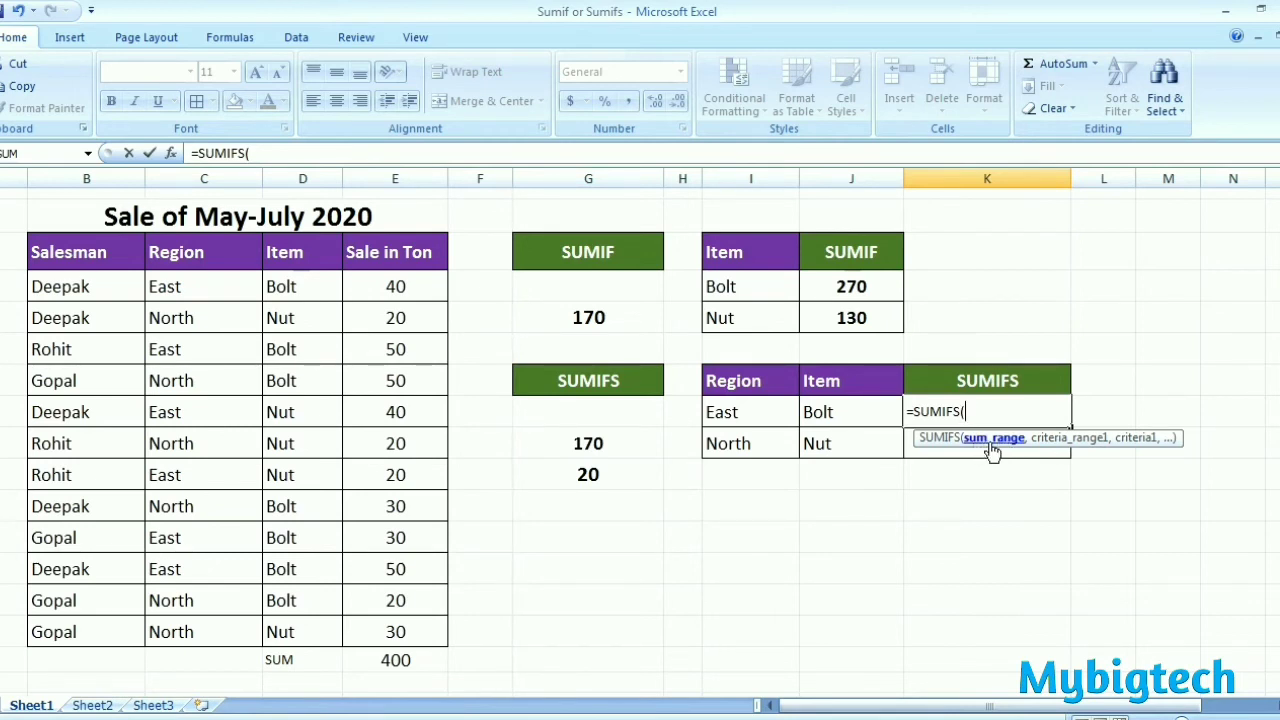
pyautogui.moveTo(416, 281); pyautogui.dragTo(411, 628)
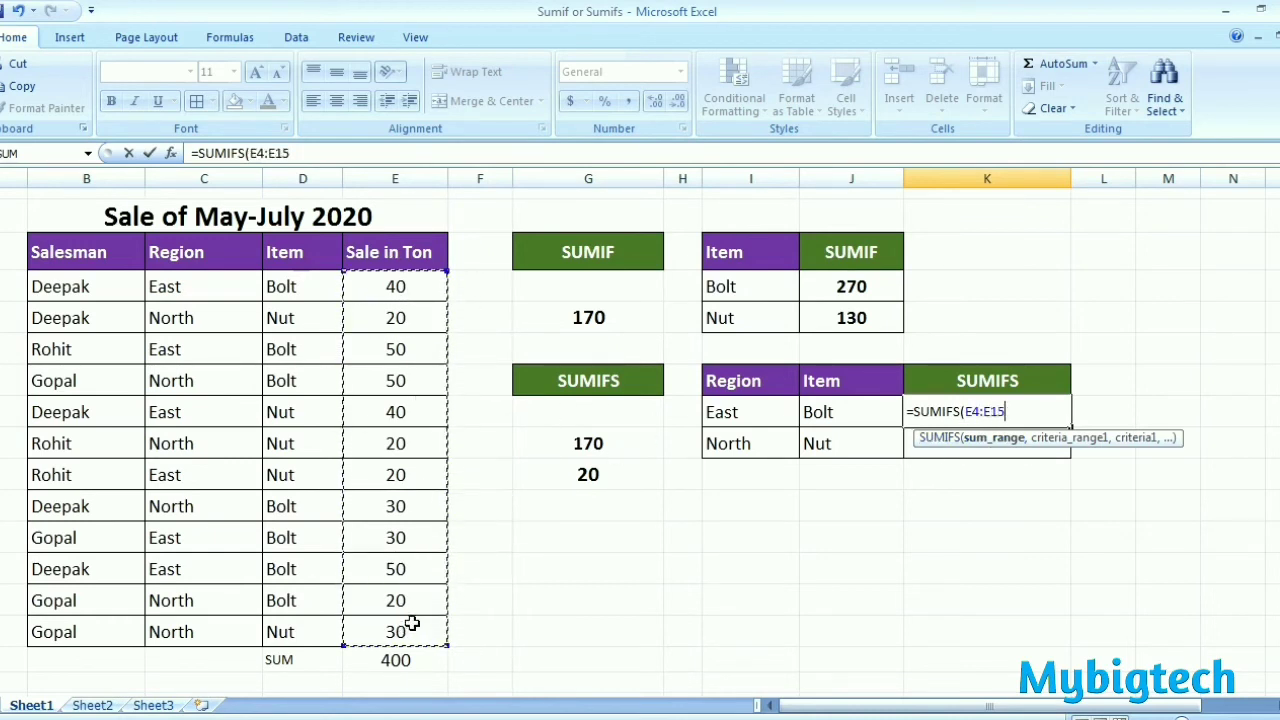
pyautogui.write(',')
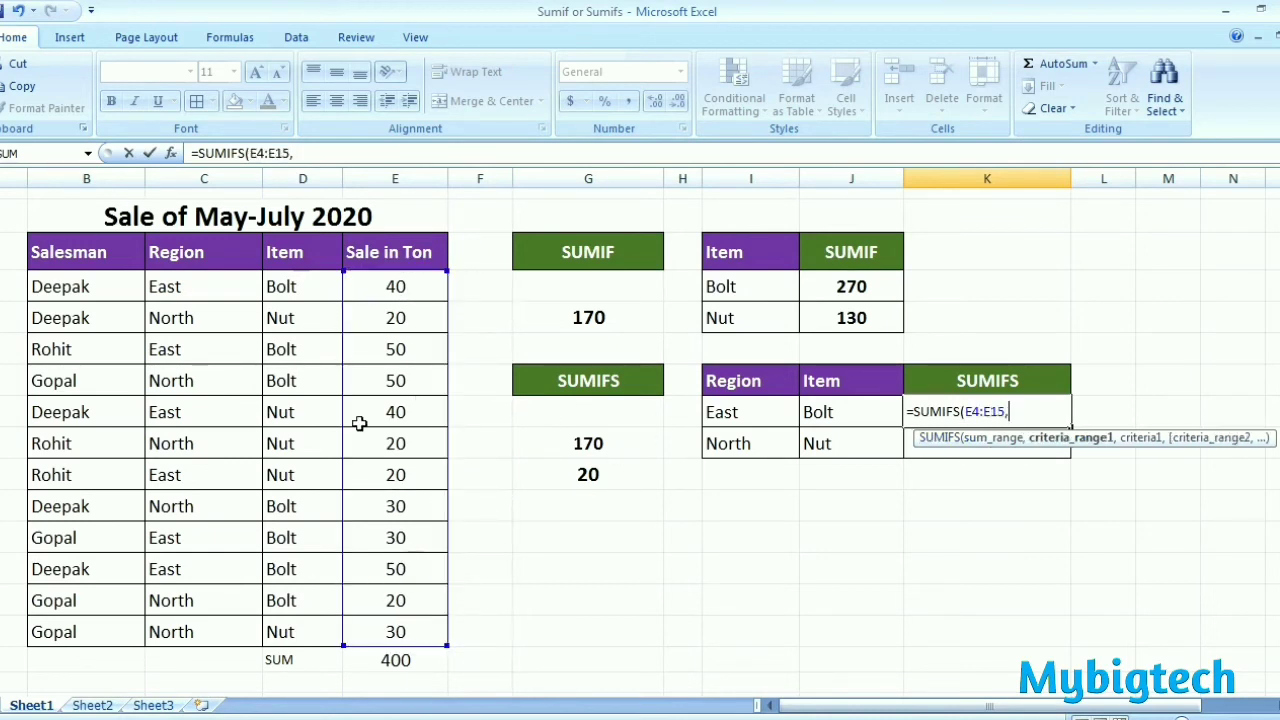
pyautogui.moveTo(196, 290); pyautogui.dragTo(203, 622)
pyautogui.write(',')
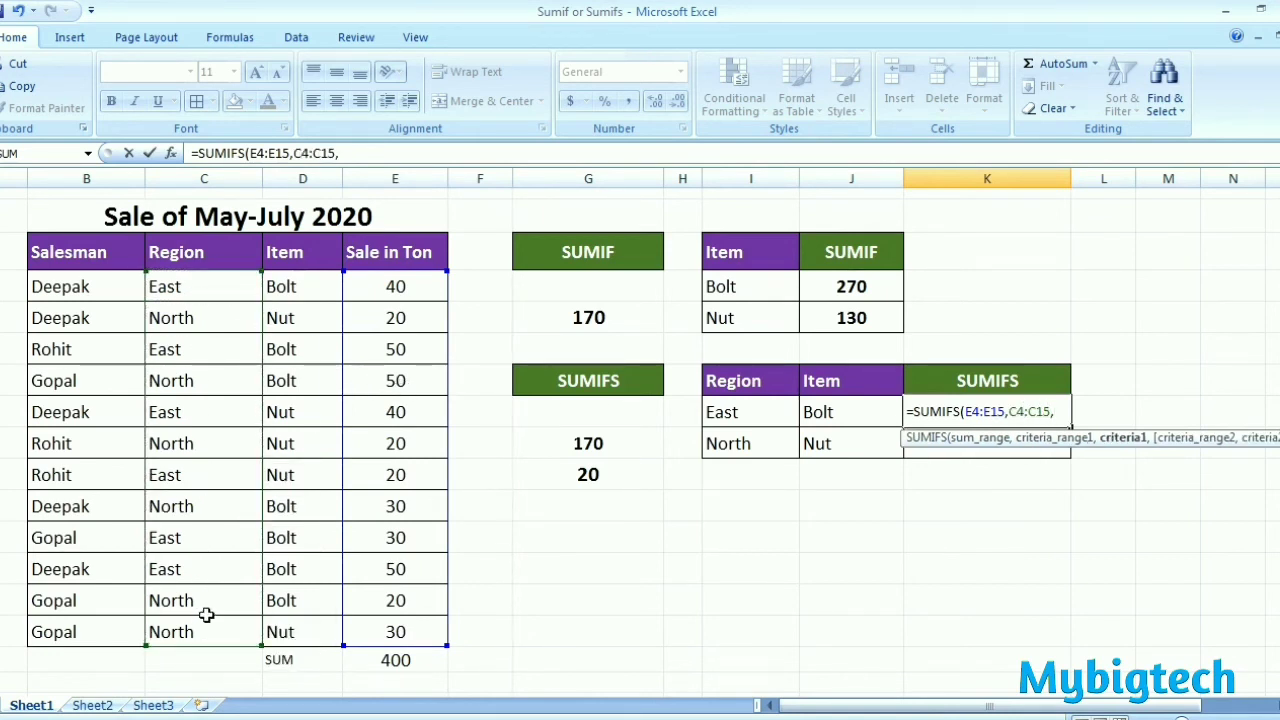
pyautogui.click(752, 413)
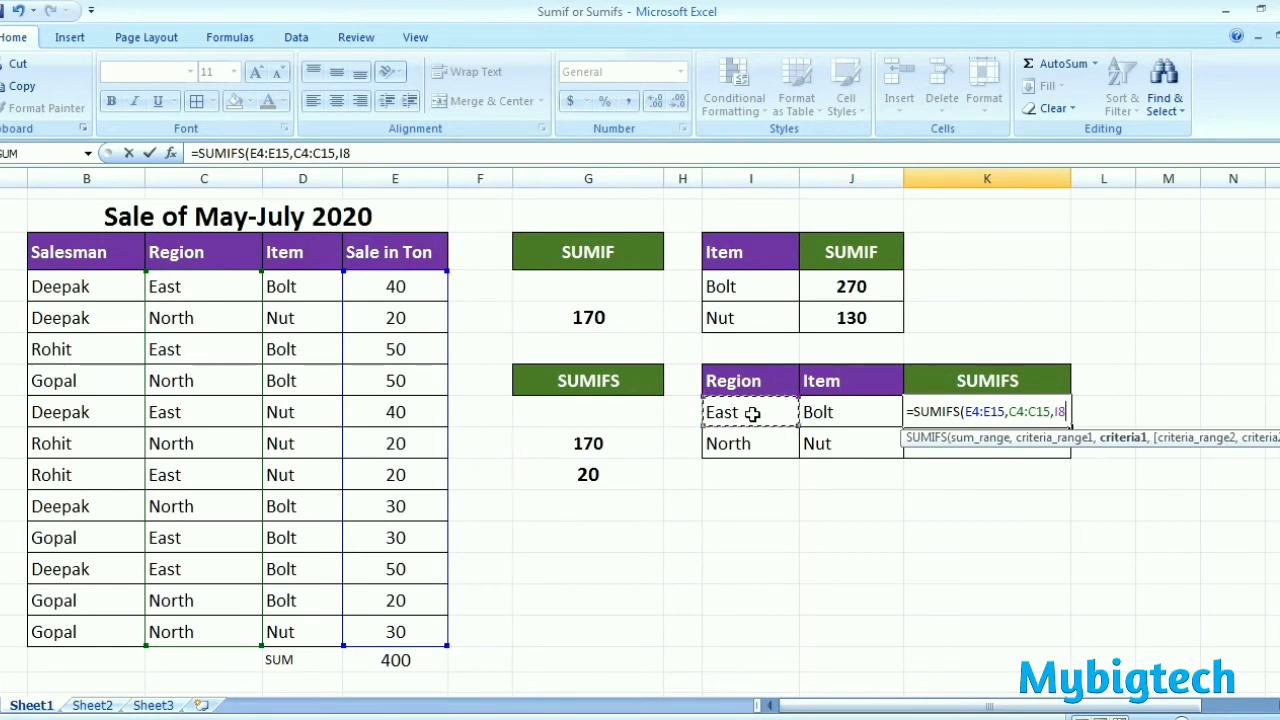
pyautogui.write(',')
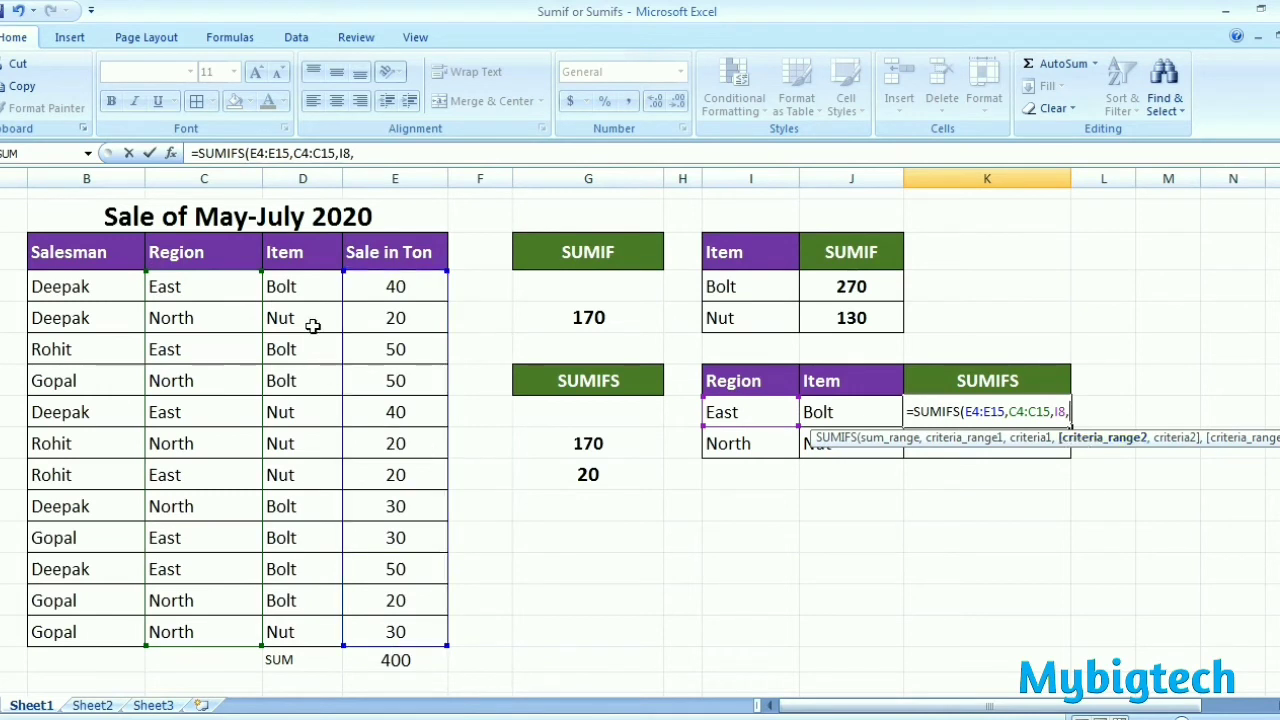
pyautogui.moveTo(294, 286); pyautogui.dragTo(299, 632)
pyautogui.write(',')
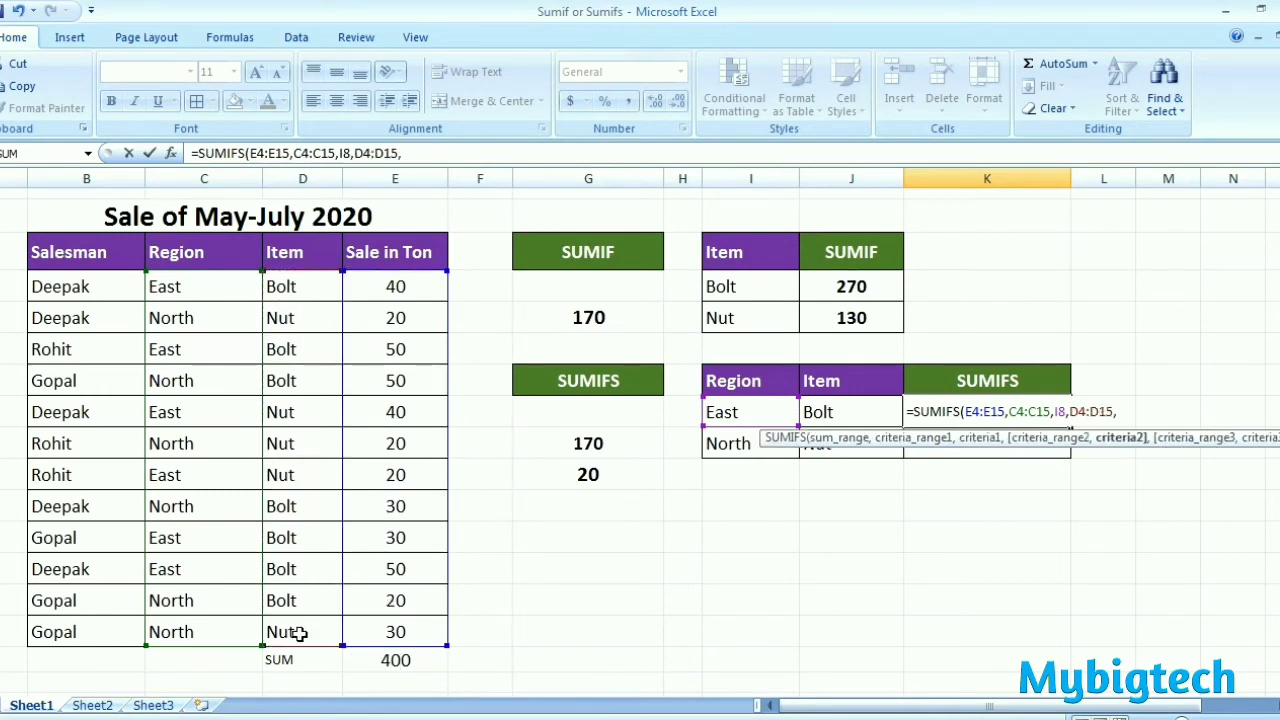
pyautogui.click(846, 411)
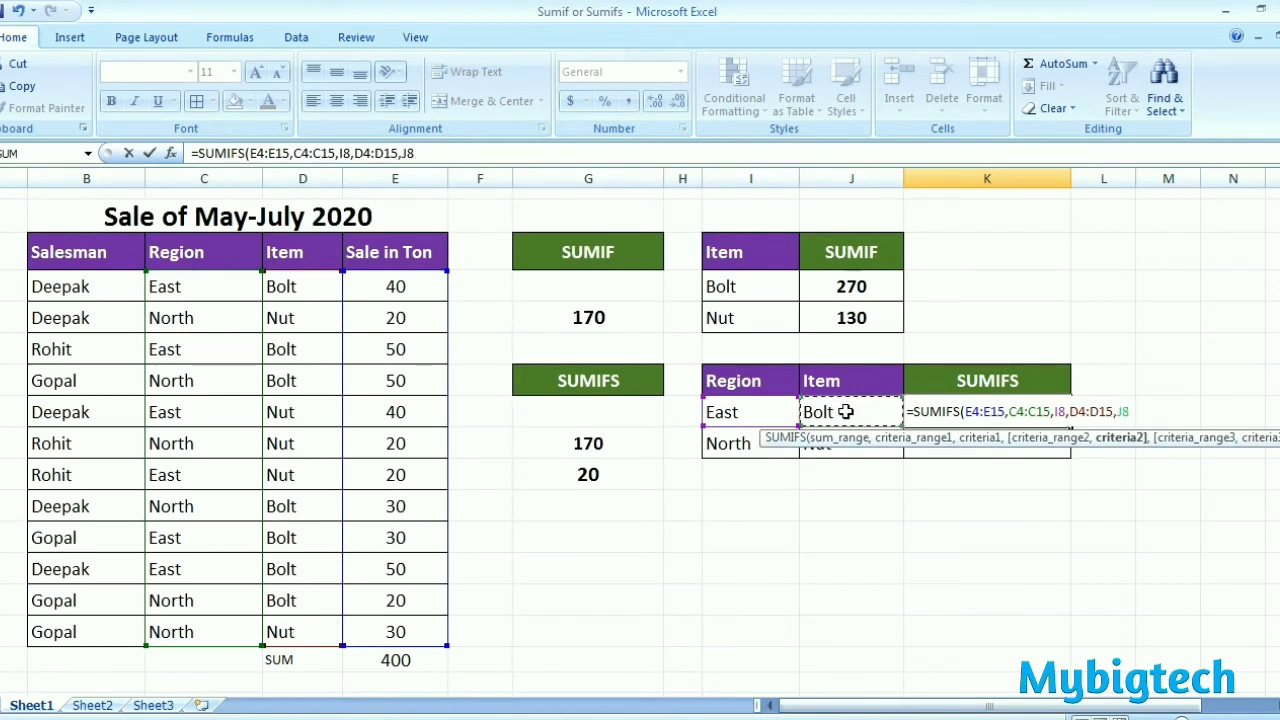
pyautogui.write(')')
pyautogui.press('Return')
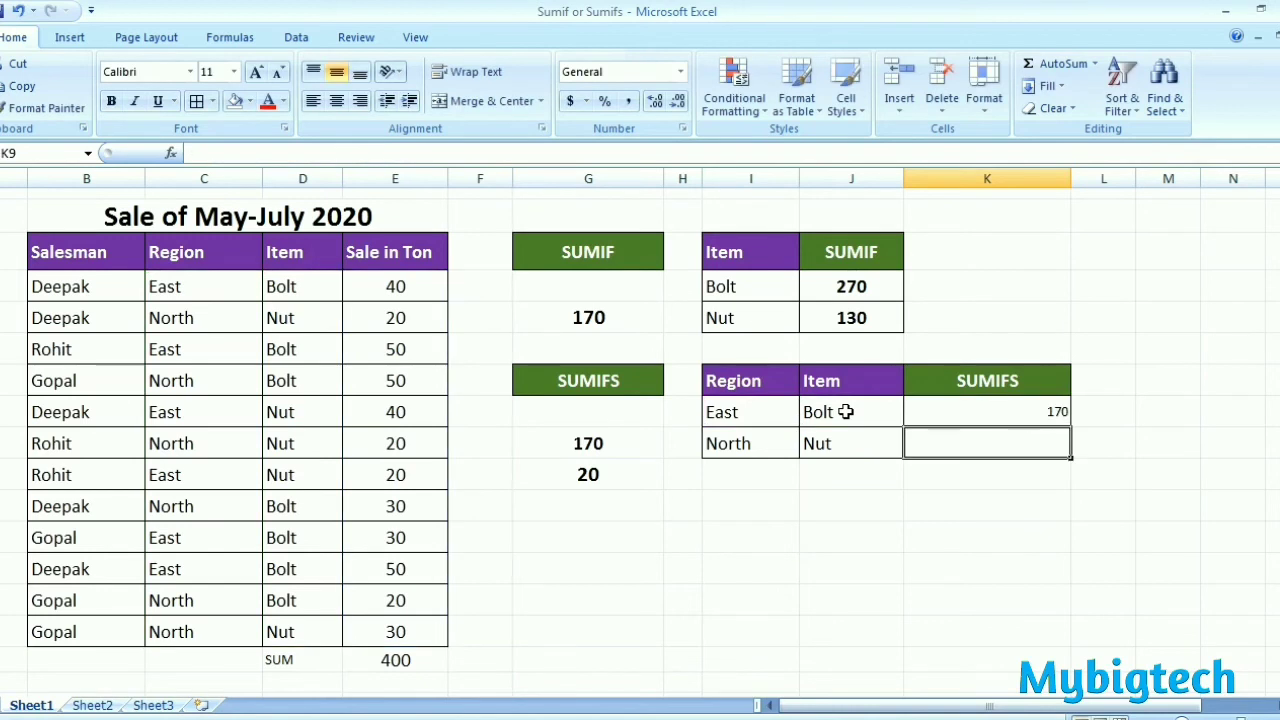
# Step: Center the SUMIFS result in K8, make it bold and enlarge its font to size 14
pyautogui.click(1003, 408)
pyautogui.click(336, 101)
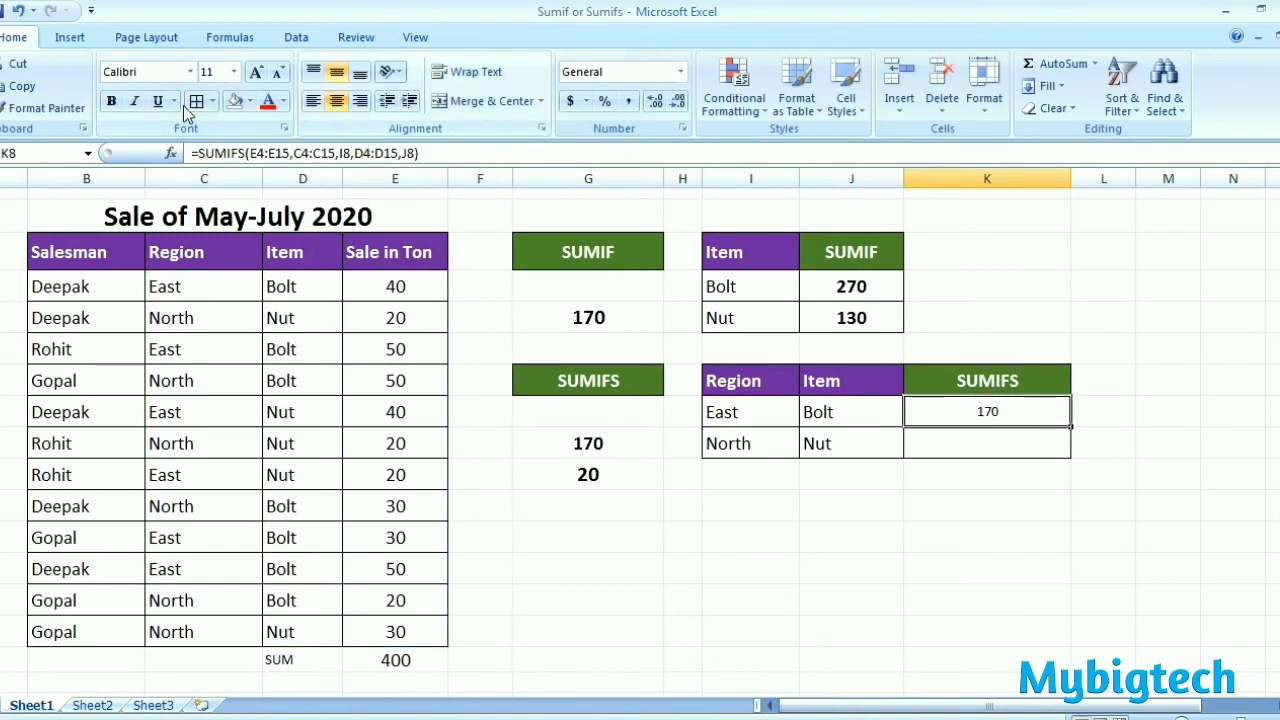
pyautogui.click(112, 102)
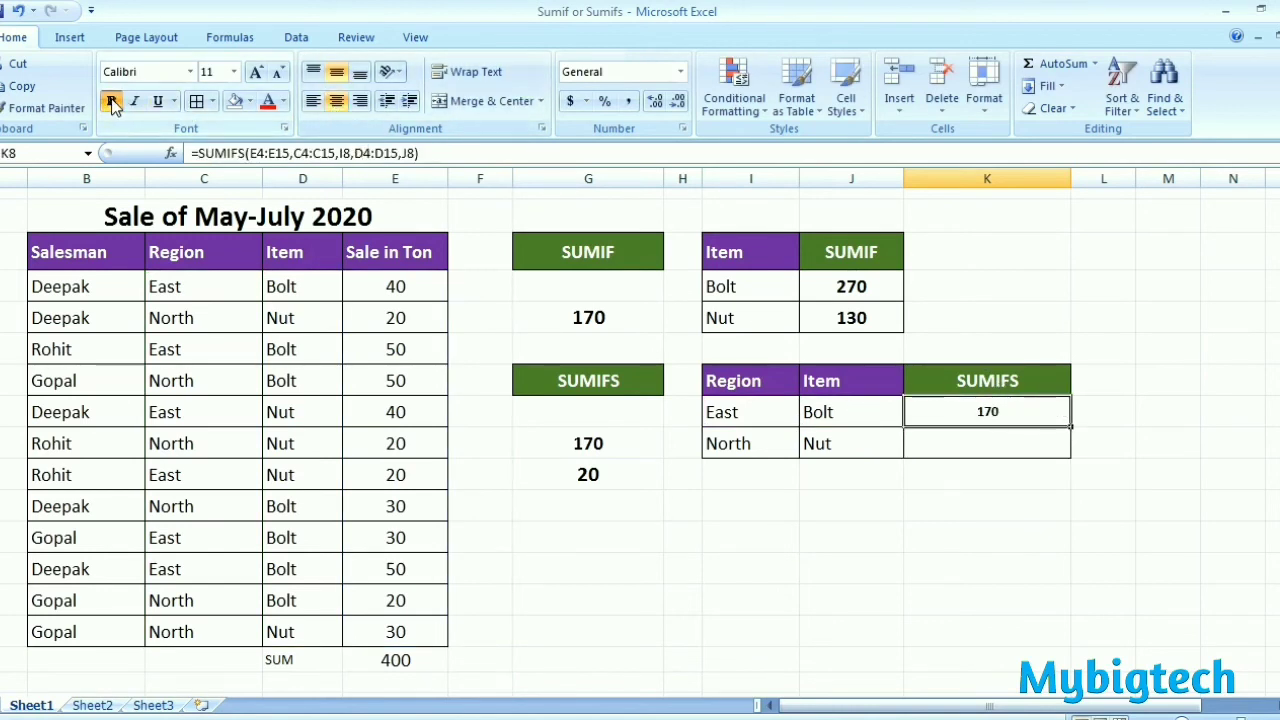
pyautogui.click(256, 72)
pyautogui.click(256, 72)
# Step: Format the empty cell K9 as bold with font size 14
pyautogui.click(988, 446)
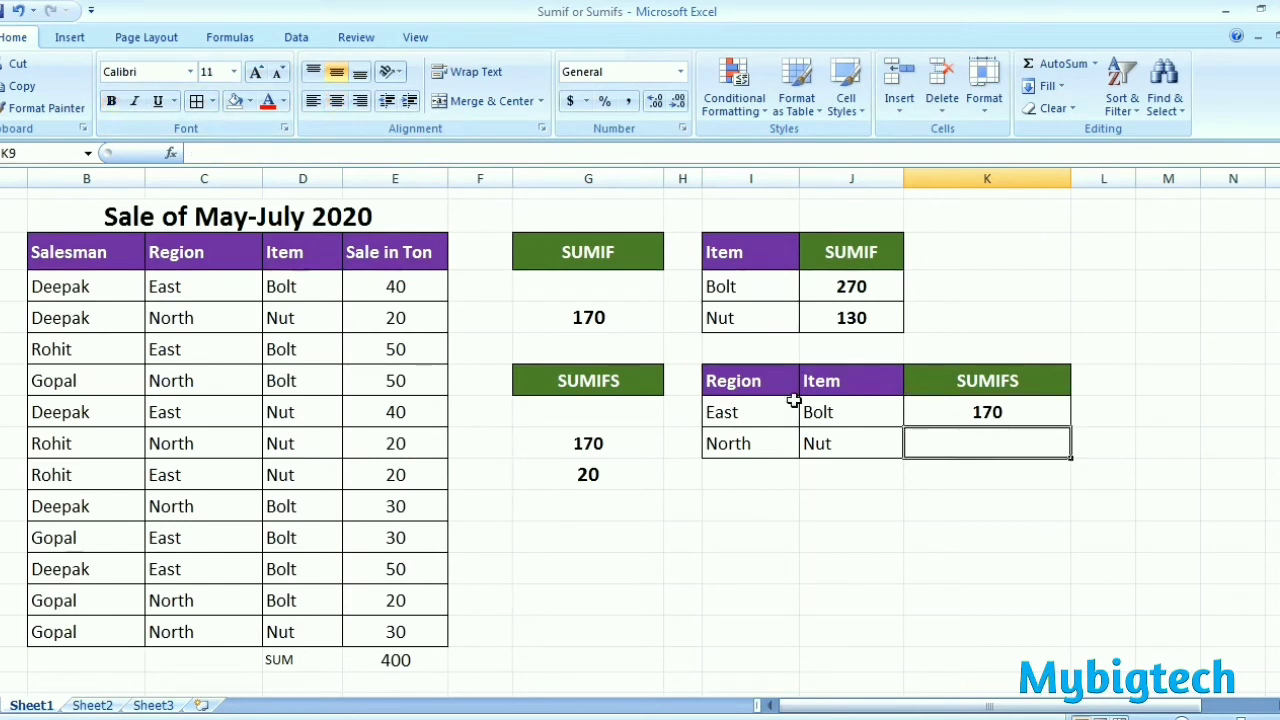
pyautogui.click(256, 72)
pyautogui.click(256, 72)
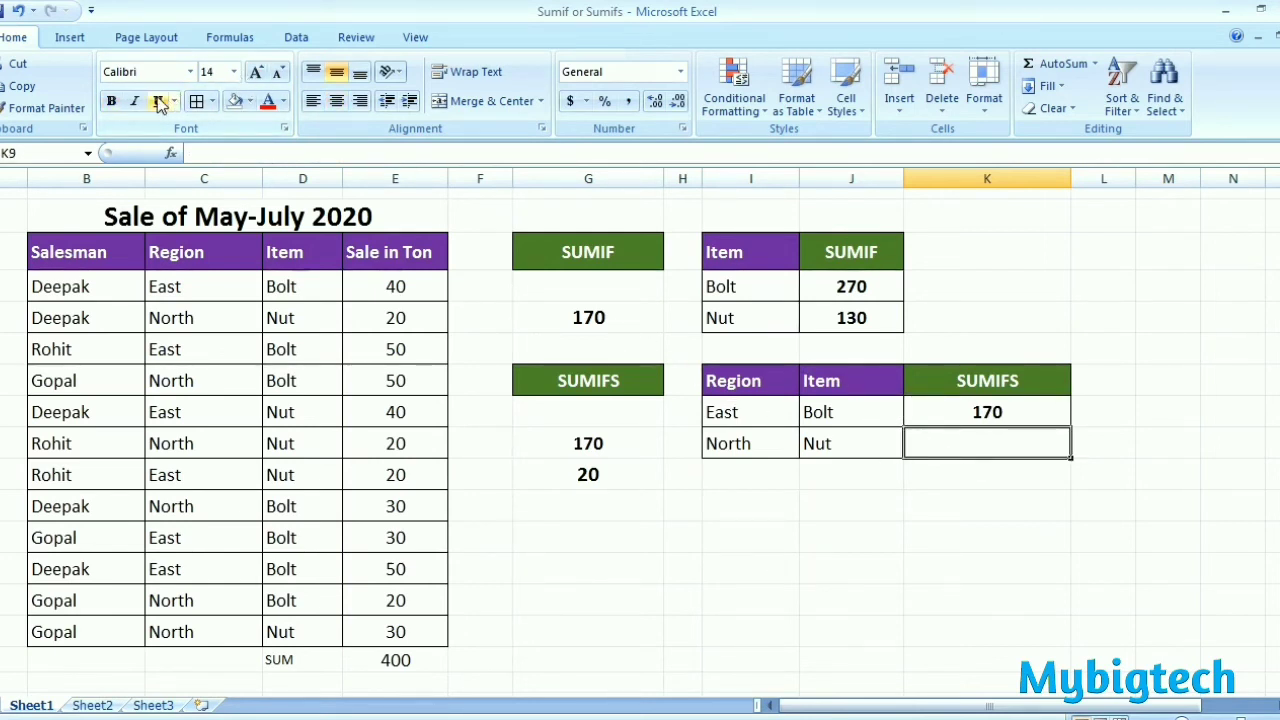
pyautogui.click(111, 101)
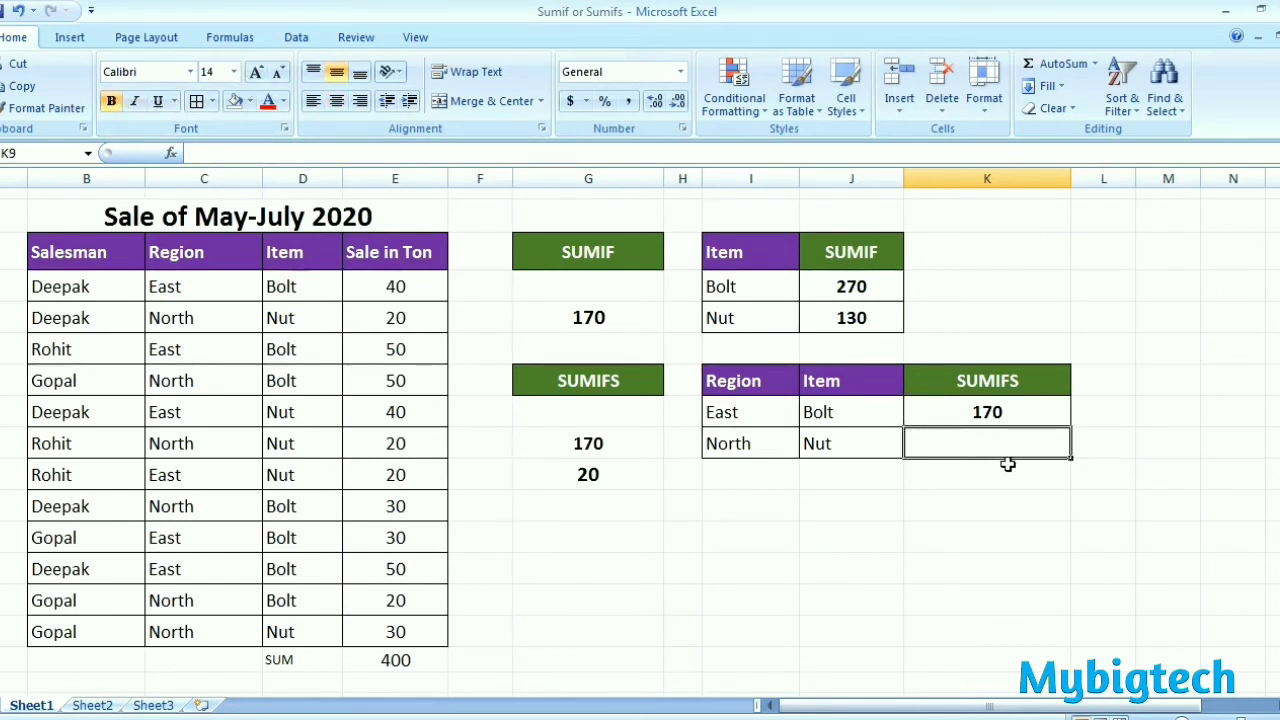
# Step: Total the North Nut sales in K9 with a SUMIFS formula summing E4:E15, matching C4:C15 to I9 and D4:D15 to J9
pyautogui.write('=')
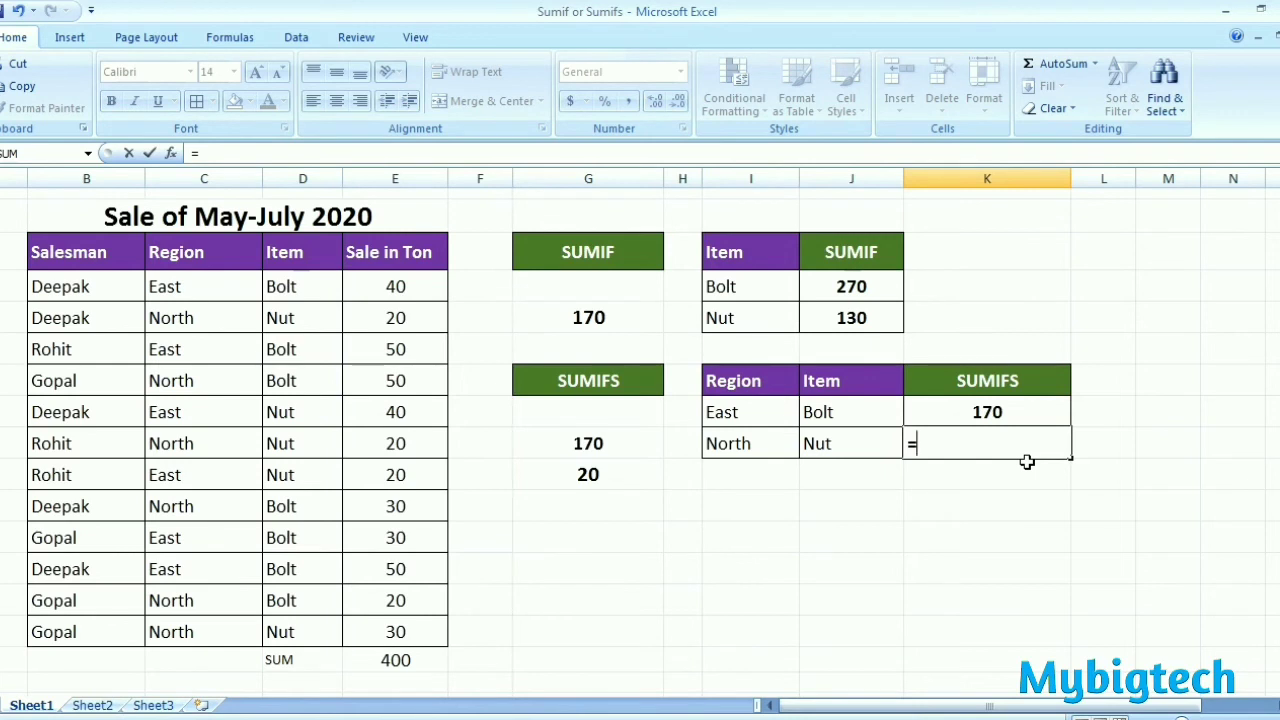
pyautogui.write('SUMIFS')
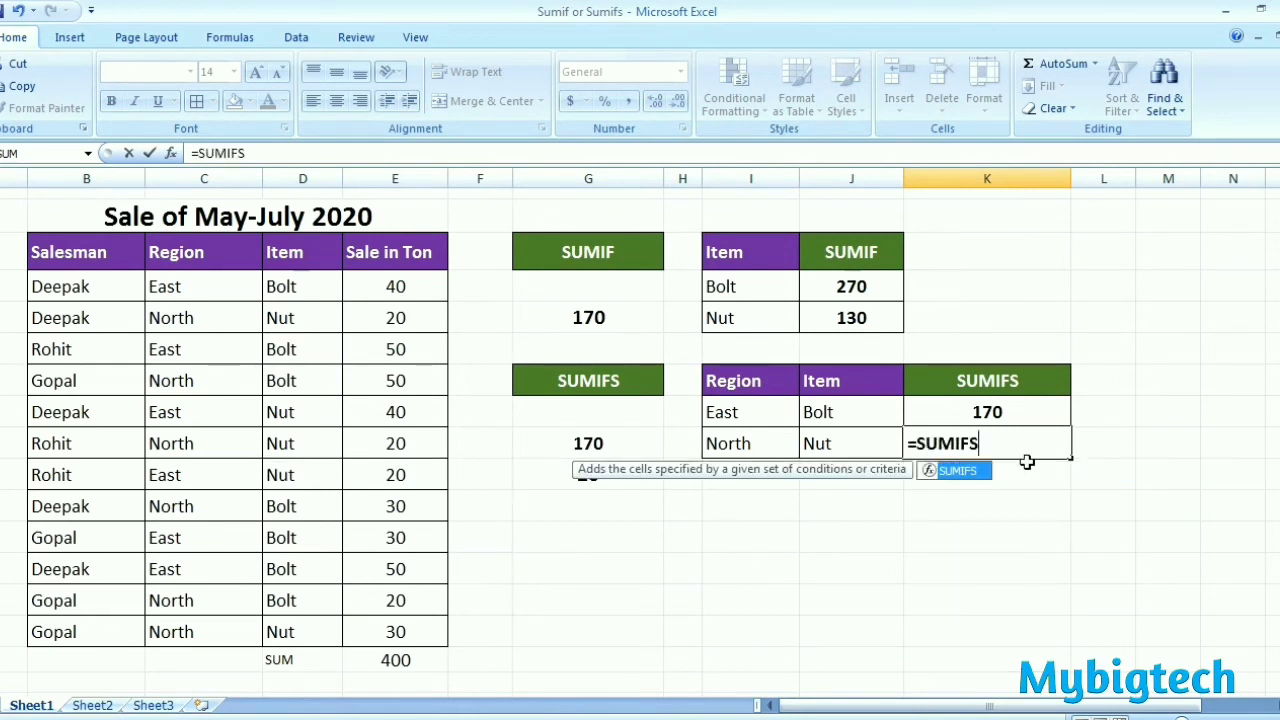
pyautogui.write('(')
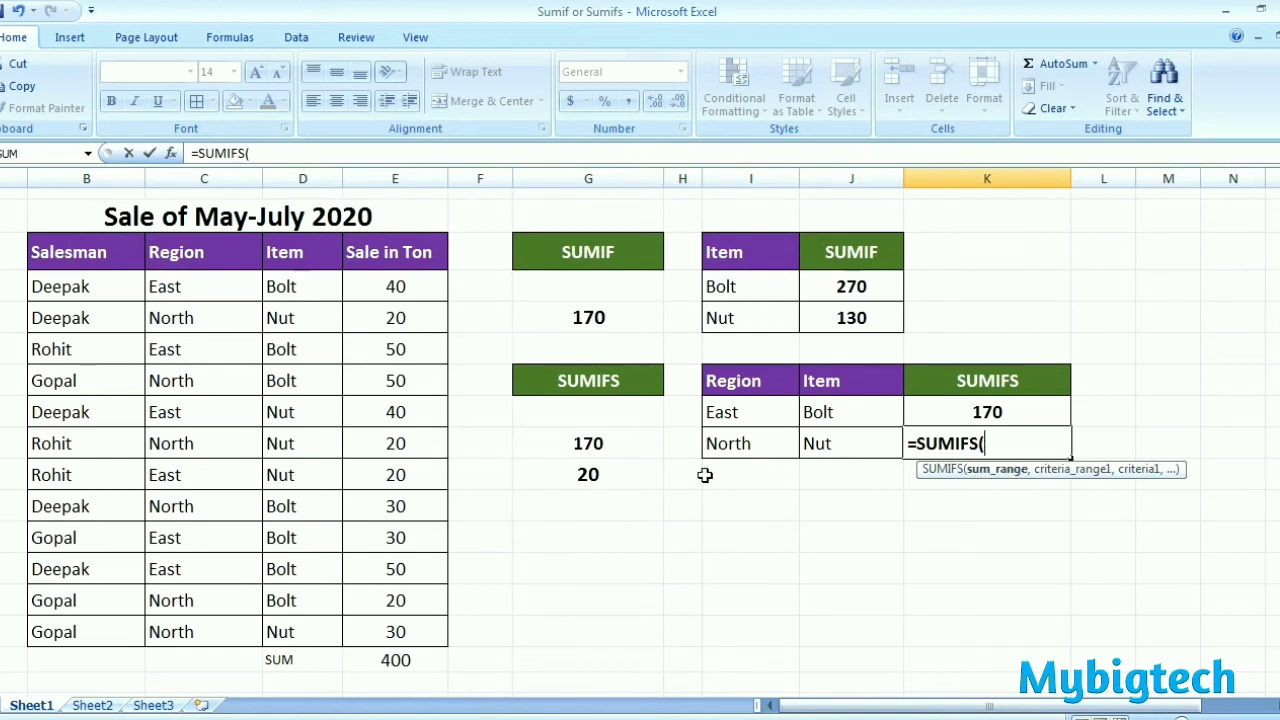
pyautogui.moveTo(417, 288); pyautogui.dragTo(408, 620)
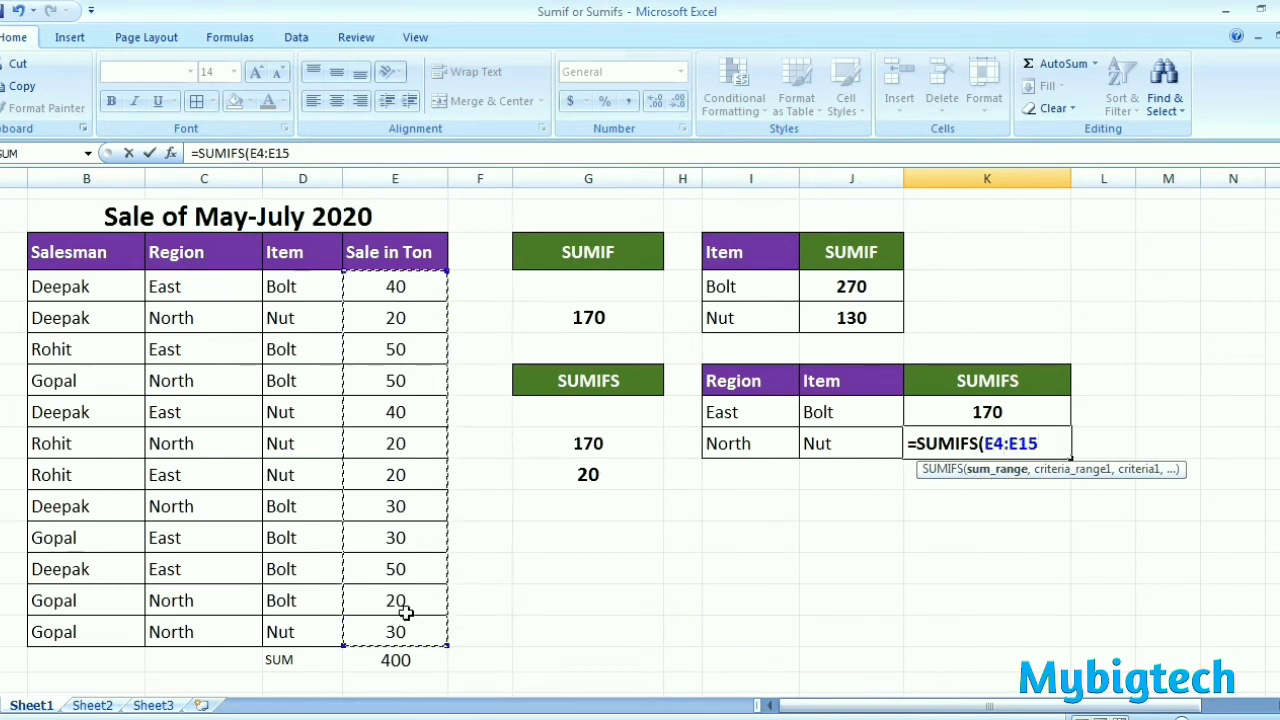
pyautogui.write(',')
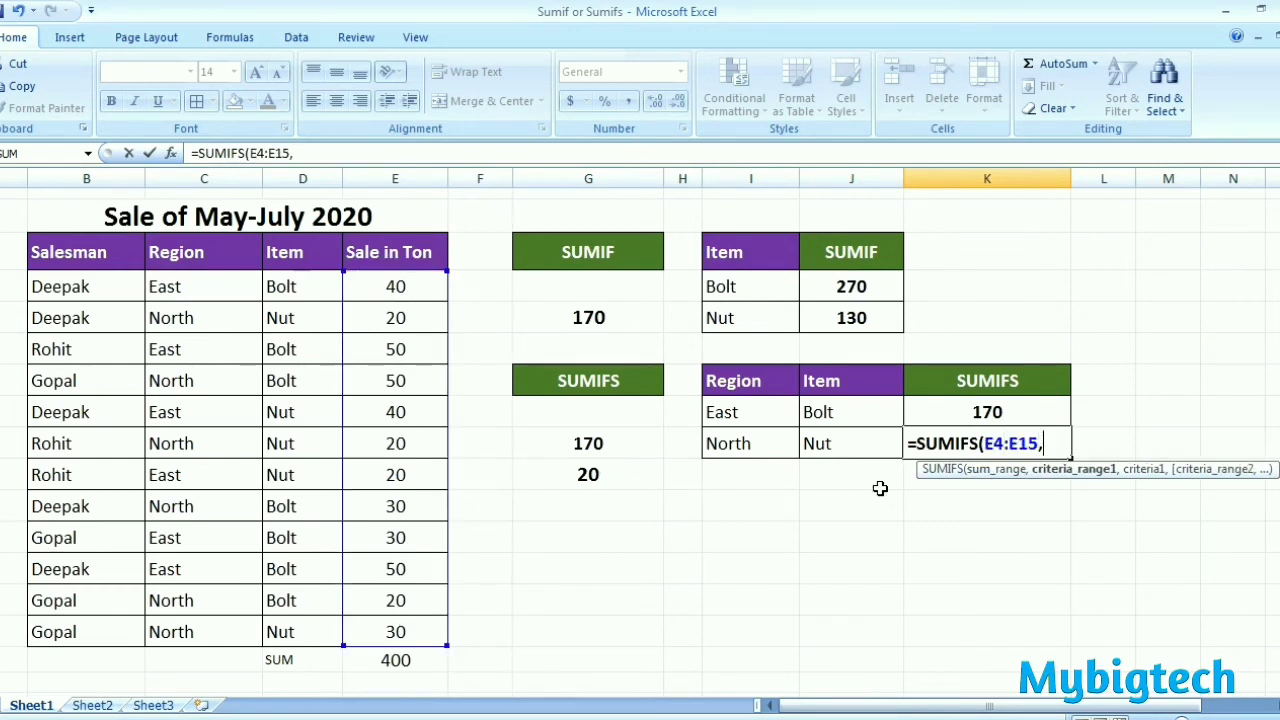
pyautogui.moveTo(163, 286); pyautogui.dragTo(214, 615)
pyautogui.write(',')
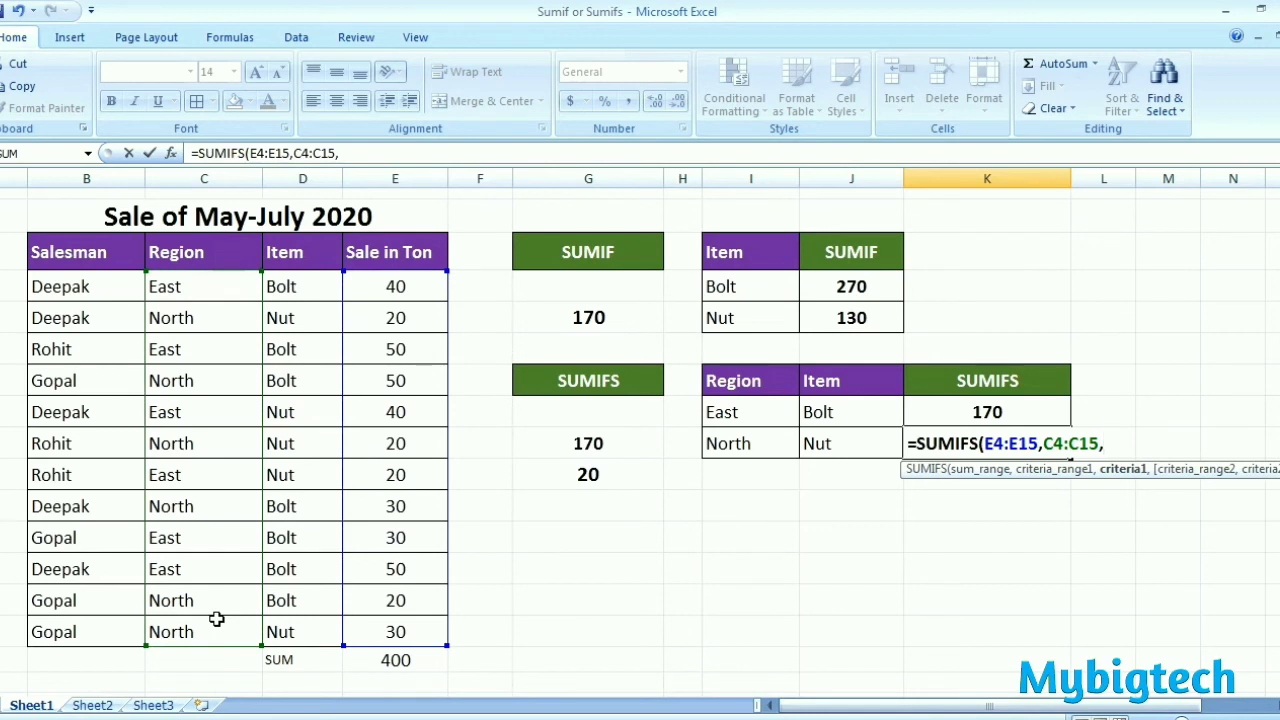
pyautogui.click(731, 448)
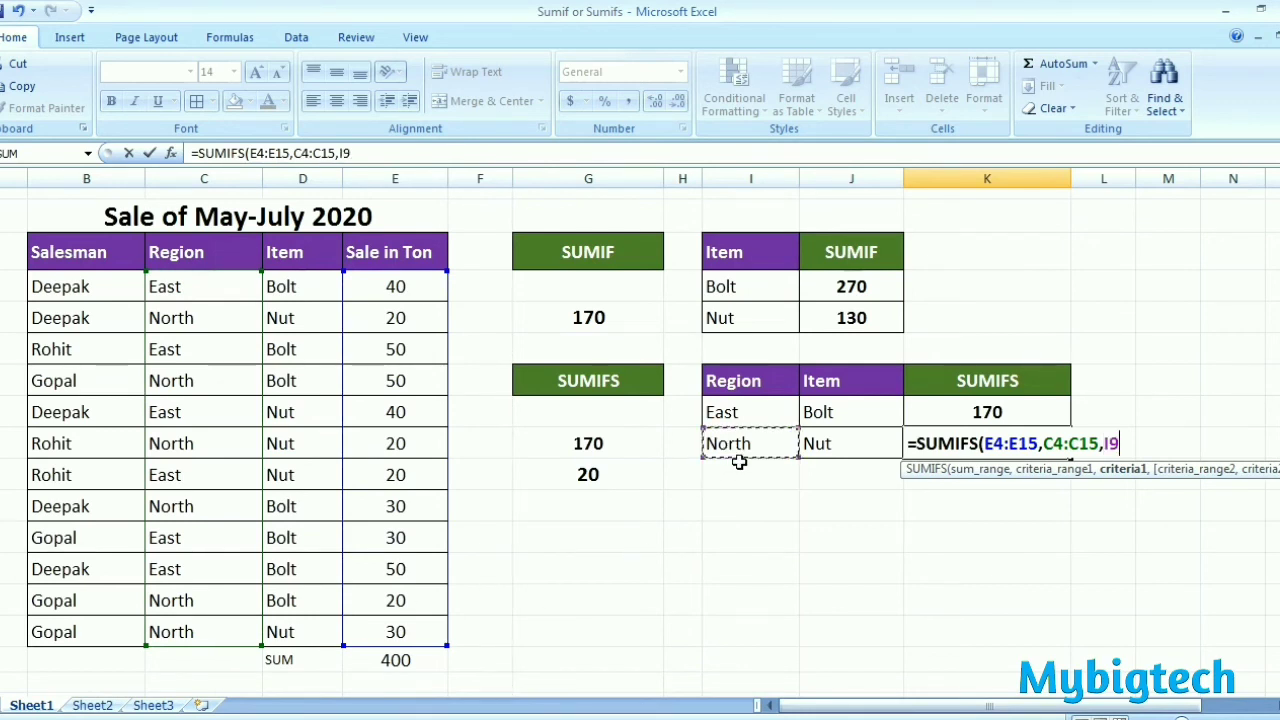
pyautogui.write(',')
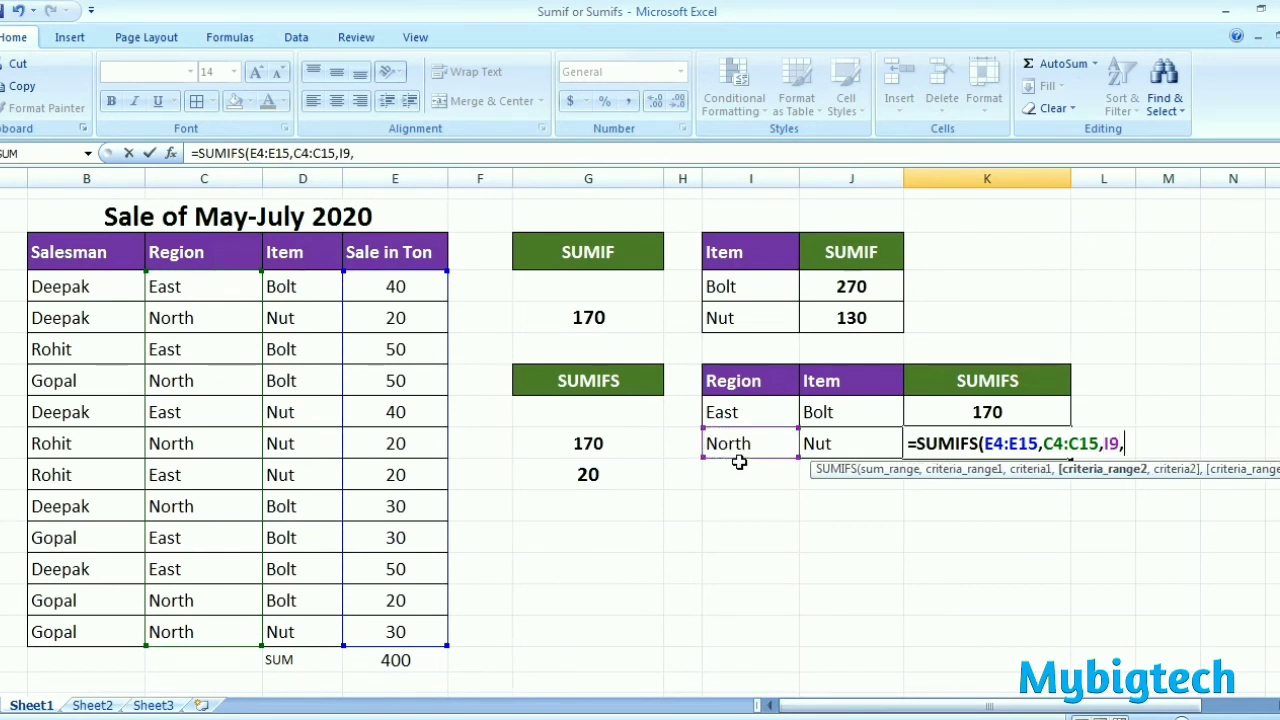
pyautogui.moveTo(292, 290); pyautogui.dragTo(300, 628)
pyautogui.write(',')
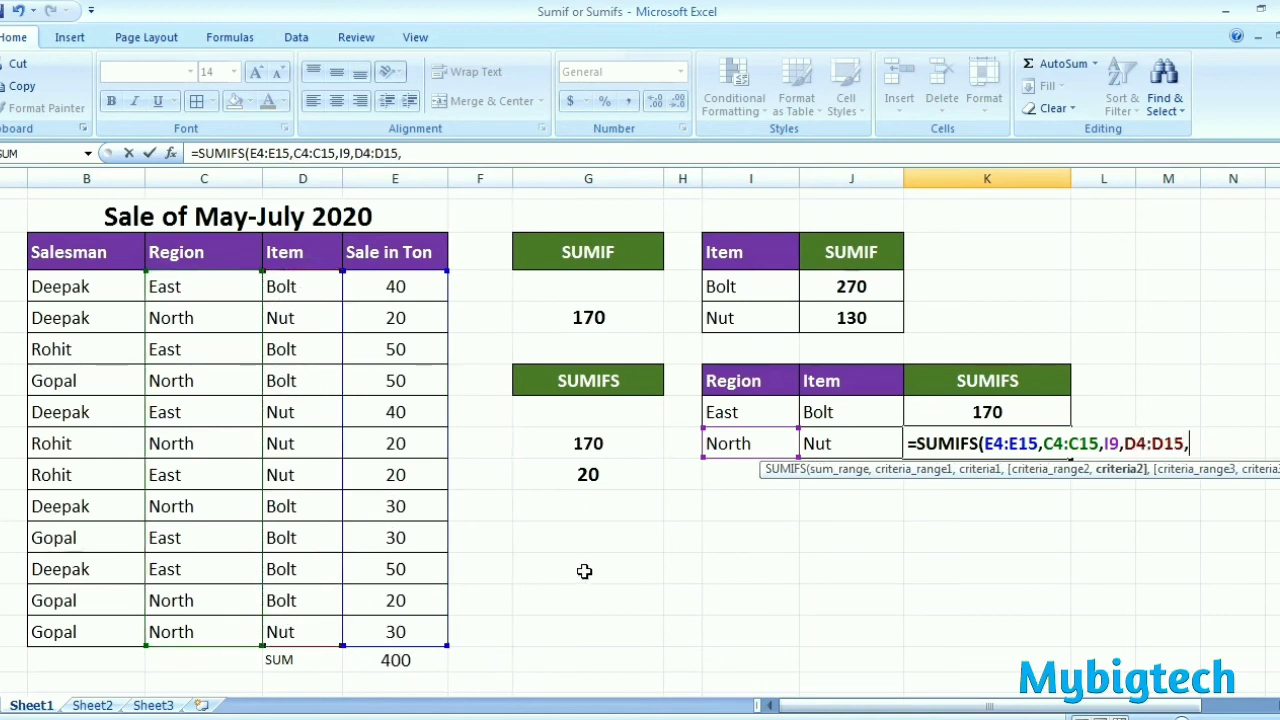
pyautogui.click(841, 443)
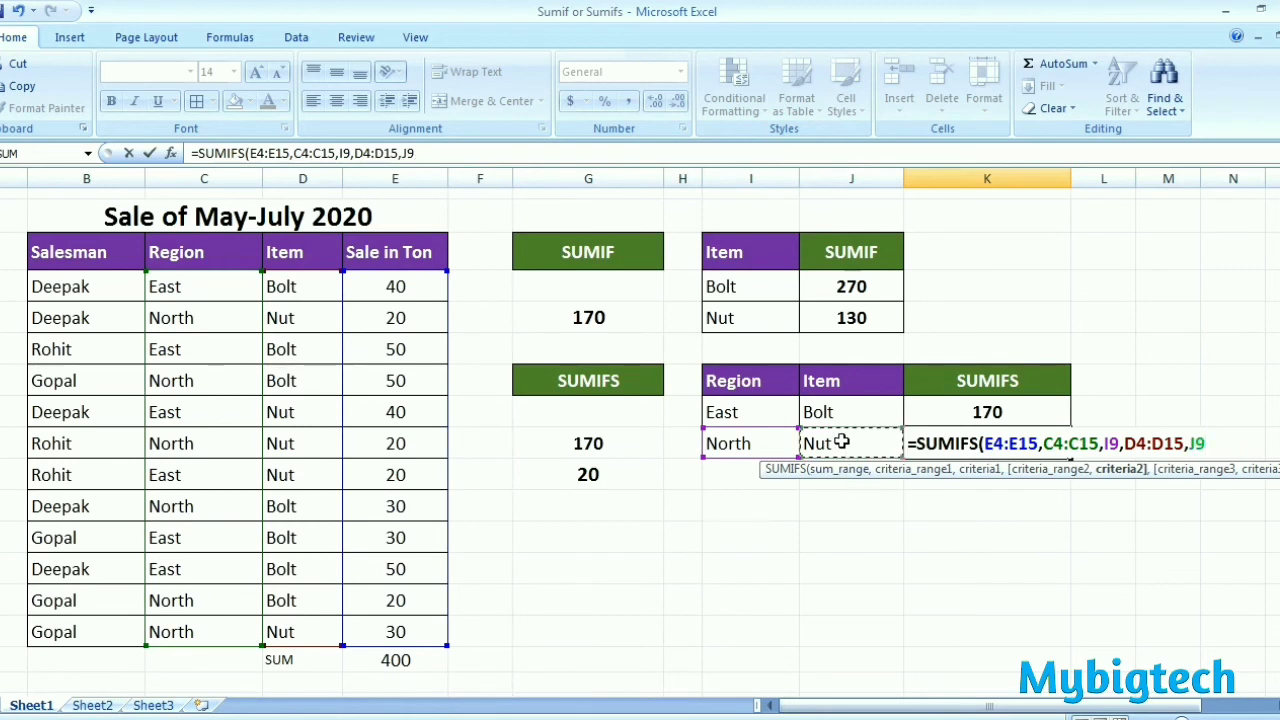
pyautogui.write(')')
pyautogui.press('Return')
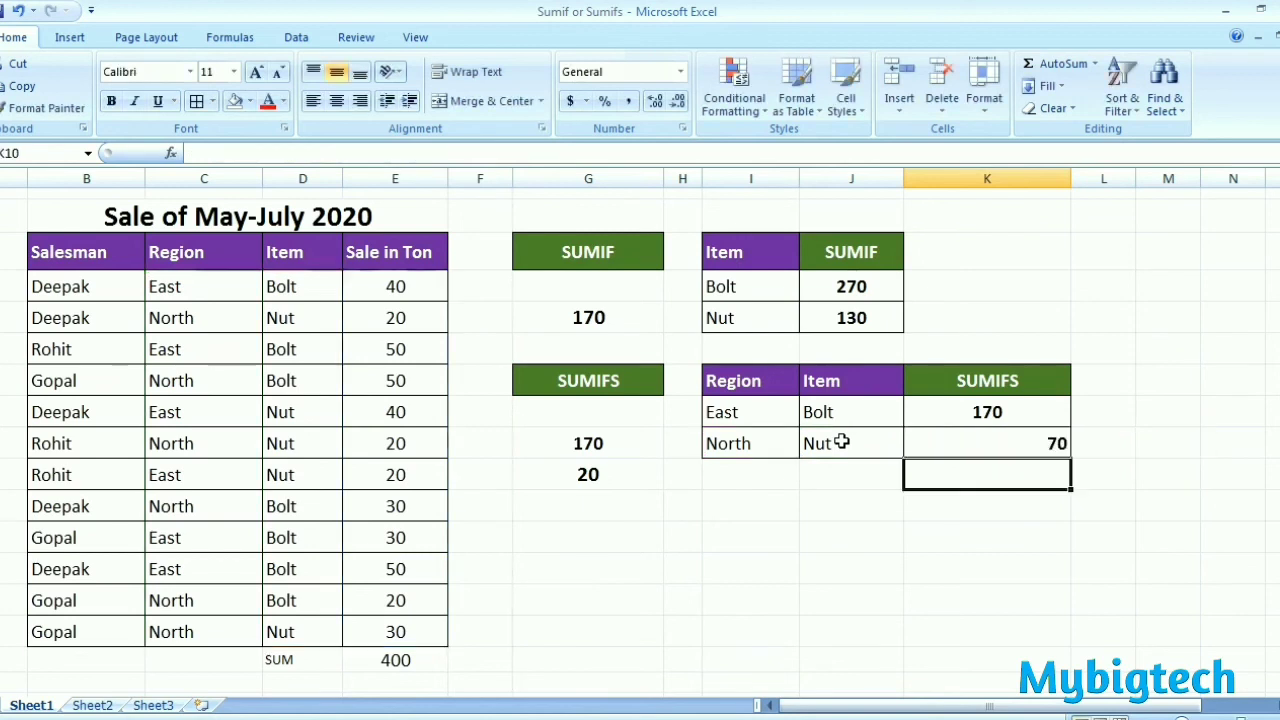
# Step: Center the North Nut total in K9 horizontally
pyautogui.click(1012, 449)
pyautogui.click(337, 101)
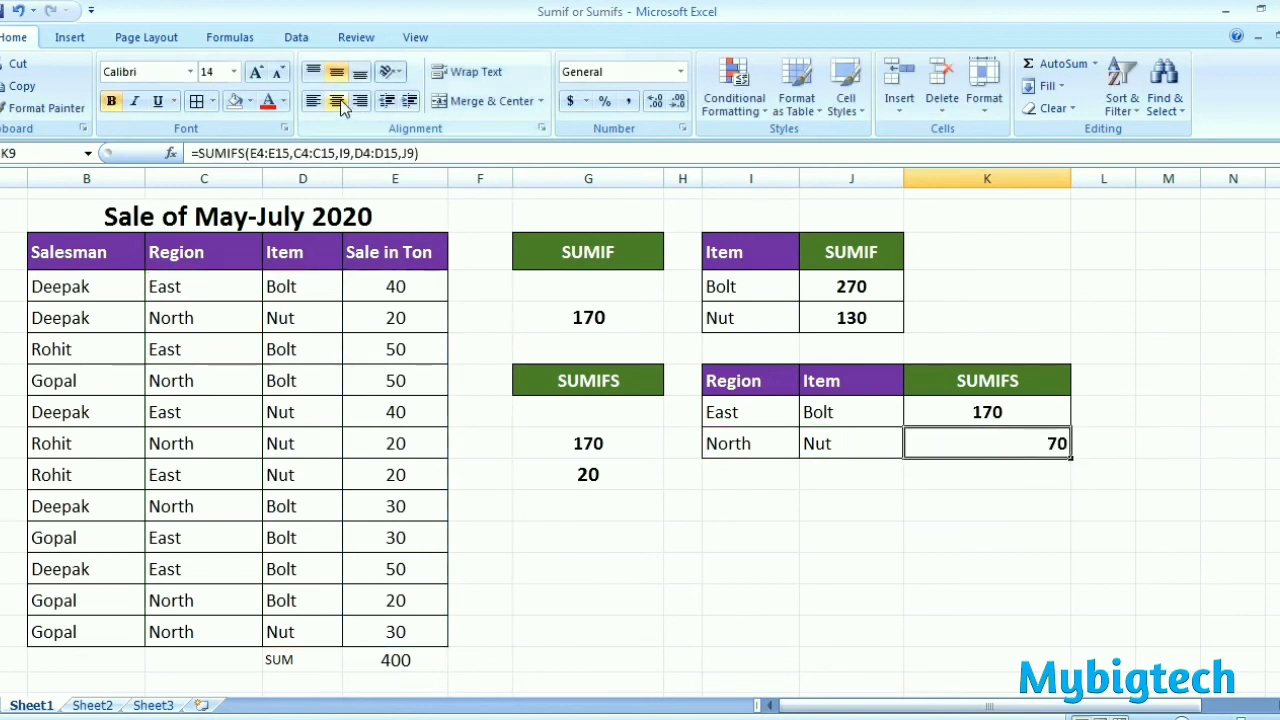
pyautogui.click(1006, 478)
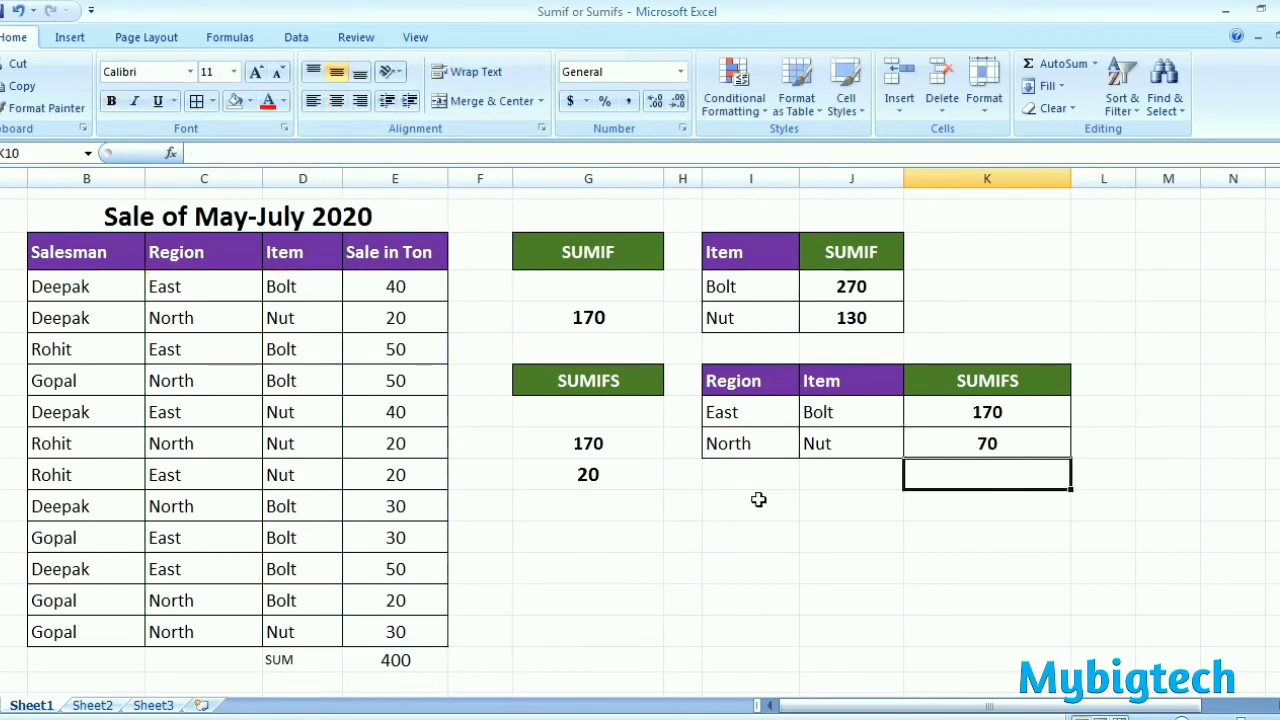